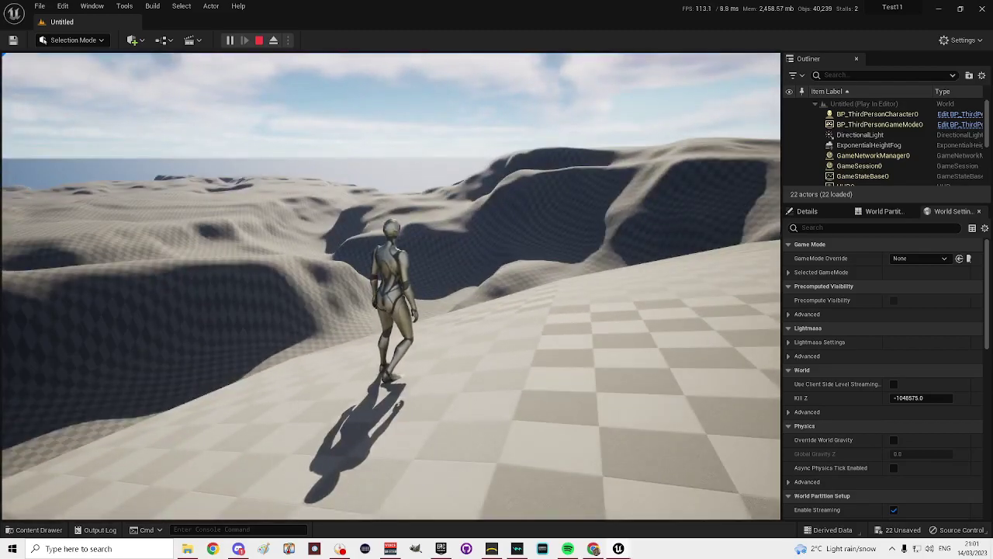
Stop the play session, switch to File Explorer and open the AutoMaterial folder inside Downloads on drive D:.
{"action": "key", "text": "Escape"}
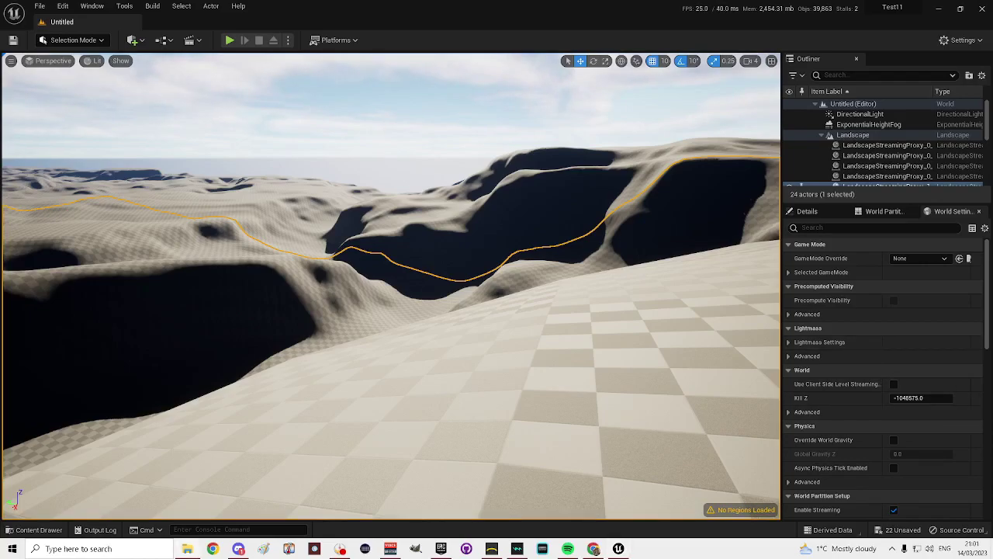
{"action": "left_click_drag", "start_coordinate": [975, 122], "coordinate": [493, 130]}
{"action": "left_click", "coordinate": [273, 273]}
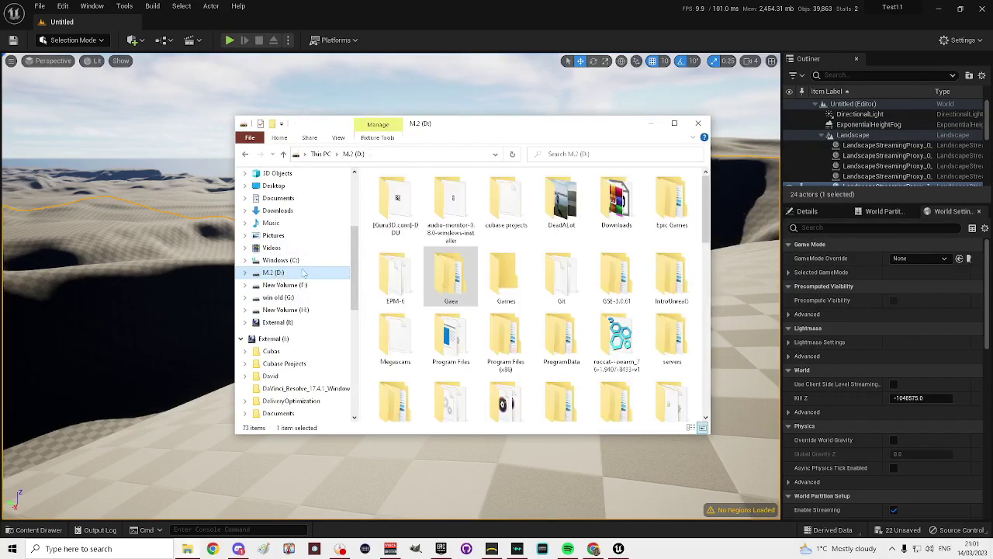
{"action": "double_click", "coordinate": [616, 200]}
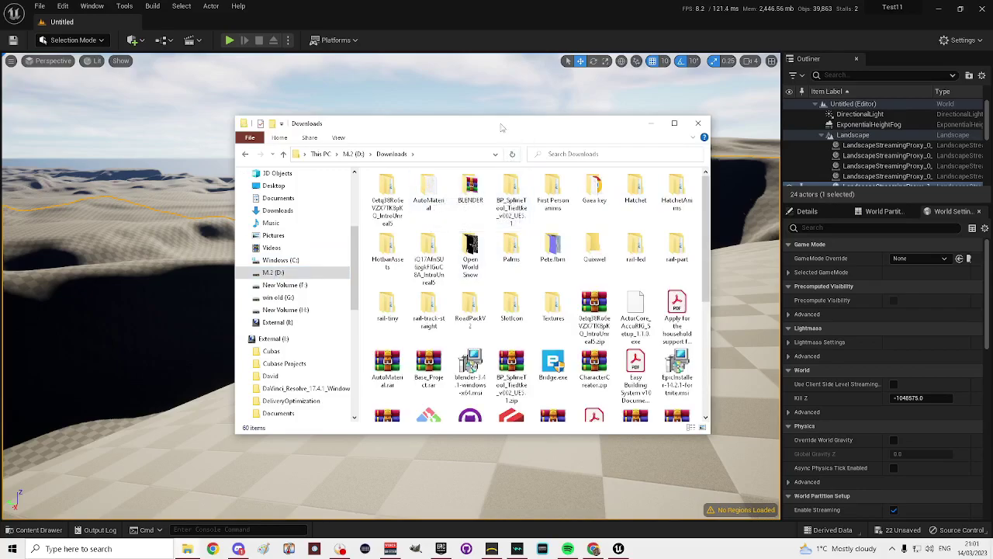
{"action": "scroll", "coordinate": [585, 351], "scroll_direction": "down", "scroll_amount": 3}
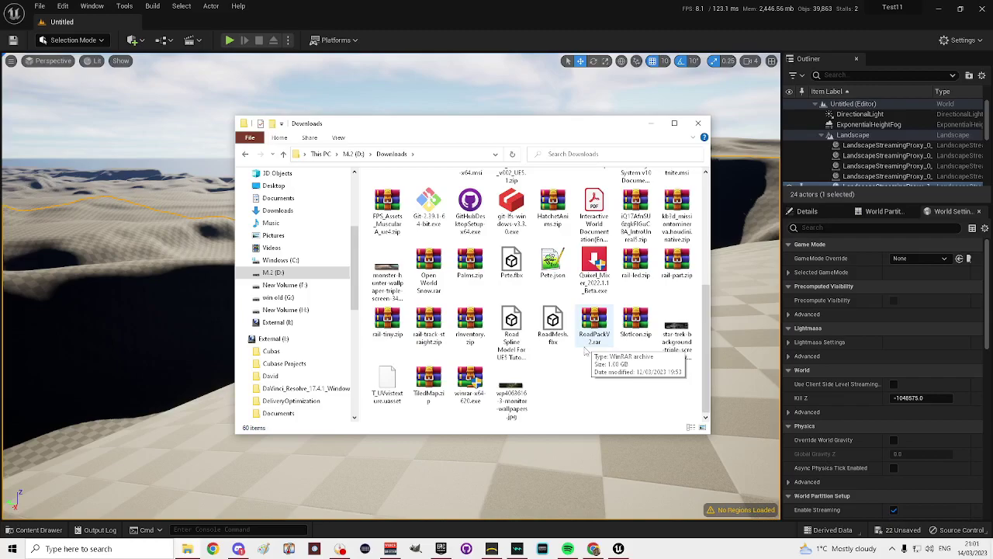
{"action": "scroll", "coordinate": [565, 350], "scroll_direction": "up", "scroll_amount": 3}
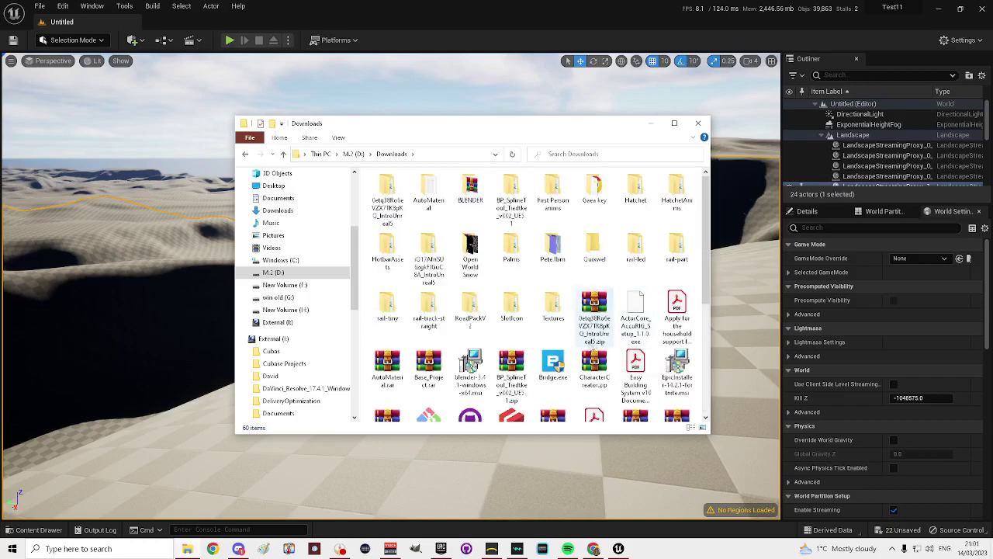
{"action": "scroll", "coordinate": [520, 351], "scroll_direction": "down", "scroll_amount": 2}
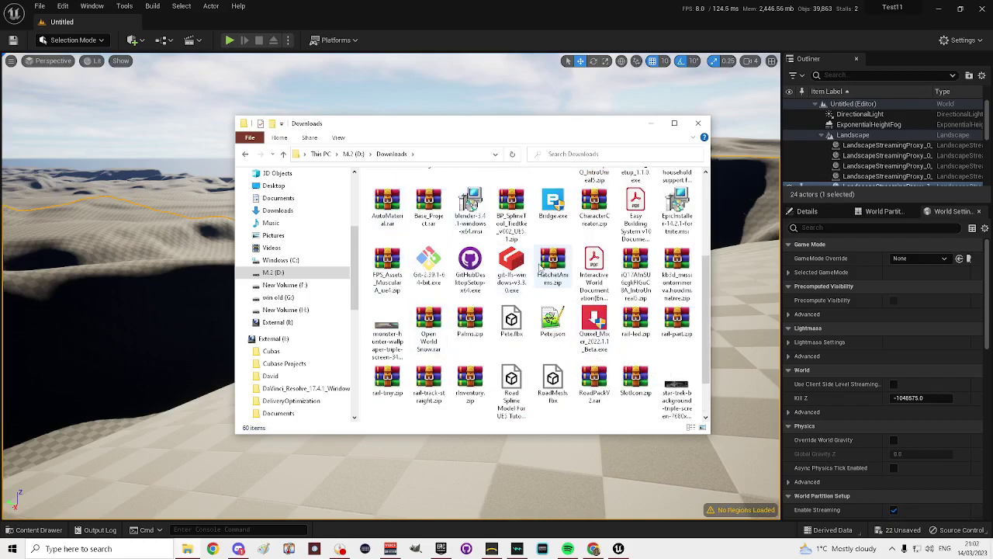
{"action": "scroll", "coordinate": [526, 265], "scroll_direction": "up", "scroll_amount": 3}
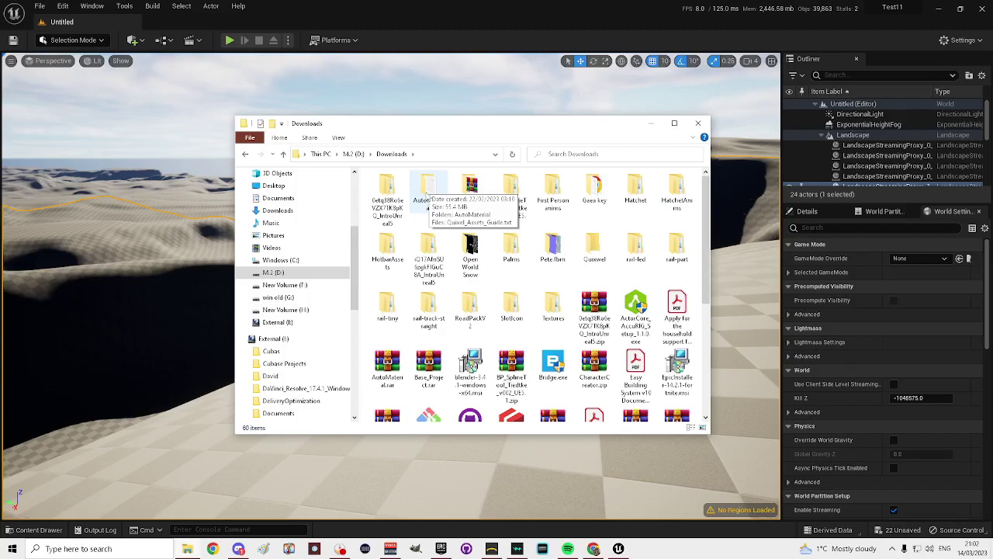
{"action": "double_click", "coordinate": [428, 192]}
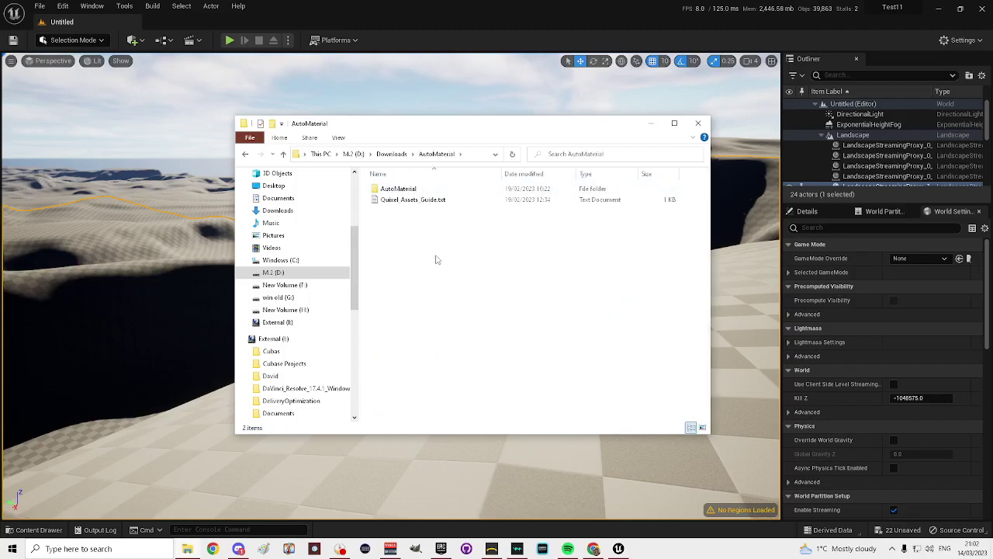
Open Quixel_Assets_Guide.txt and examine the listed Megascans asset codes for 3D assets, plants and surfaces.
{"action": "double_click", "coordinate": [393, 201]}
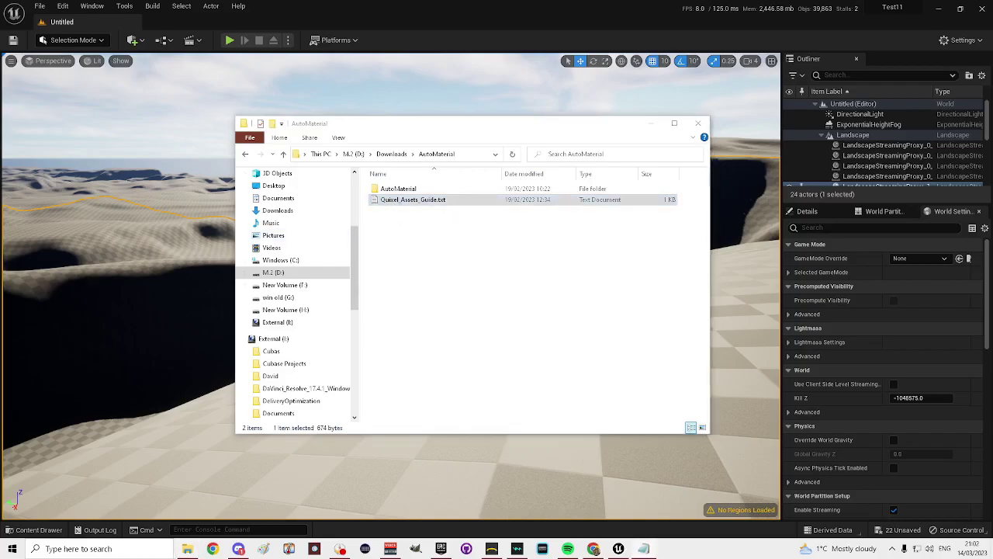
{"action": "left_click_drag", "start_coordinate": [23, 124], "coordinate": [502, 91]}
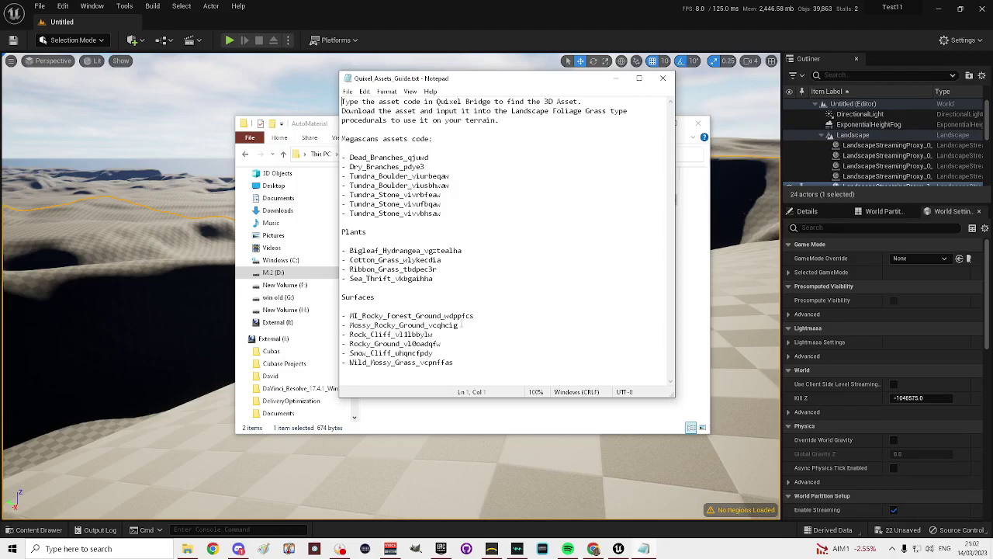
{"action": "left_click_drag", "start_coordinate": [496, 81], "coordinate": [992, 137]}
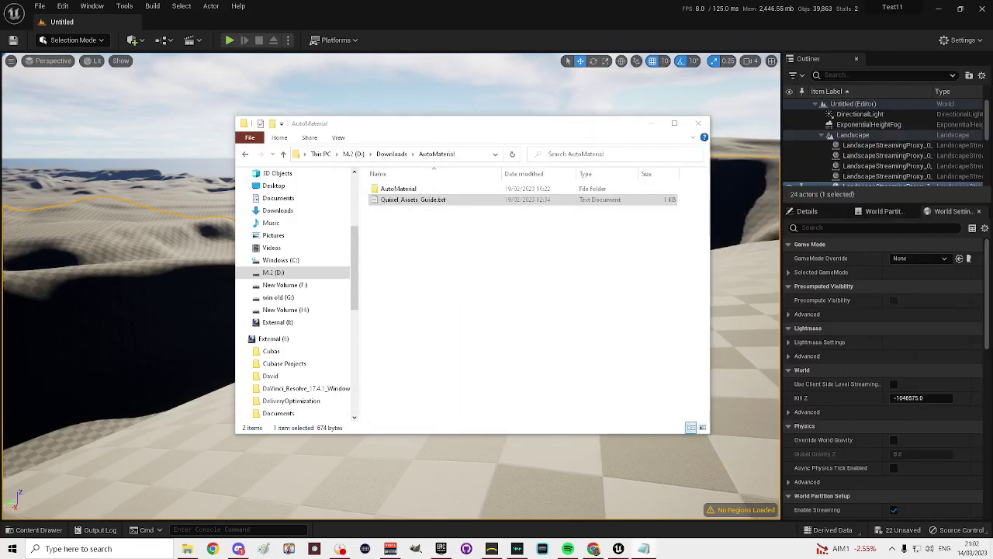
{"action": "left_click", "coordinate": [509, 114]}
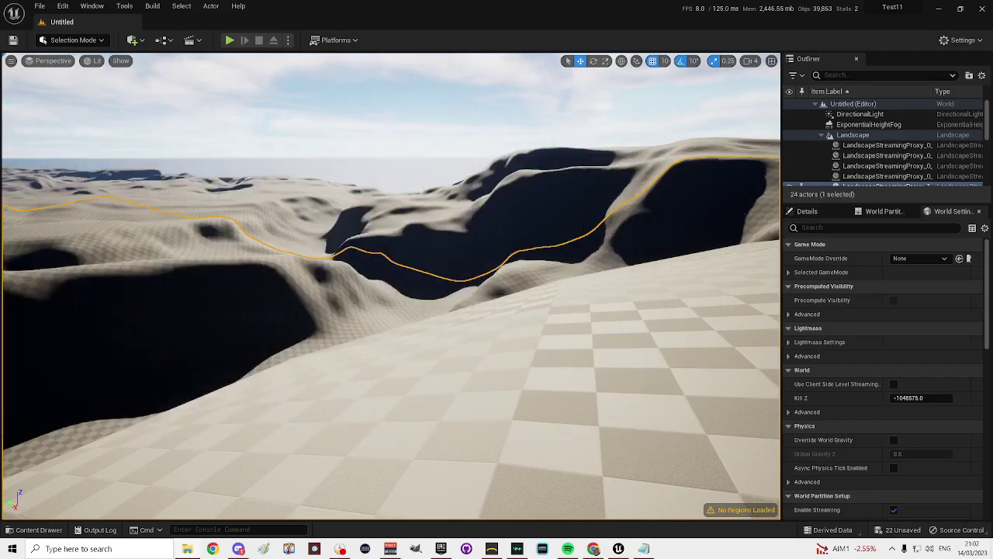
Look inside the inner AutoMaterial folder in Downloads\AutoMaterial and copy the whole folder.
{"action": "left_click_drag", "start_coordinate": [0, 167], "coordinate": [436, 134]}
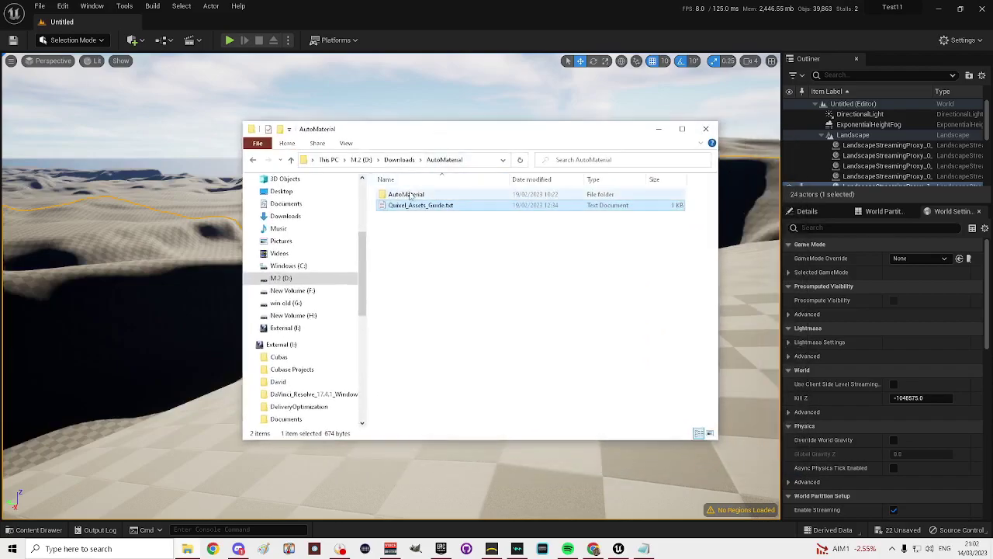
{"action": "left_click", "coordinate": [409, 194]}
{"action": "right_click", "coordinate": [412, 196]}
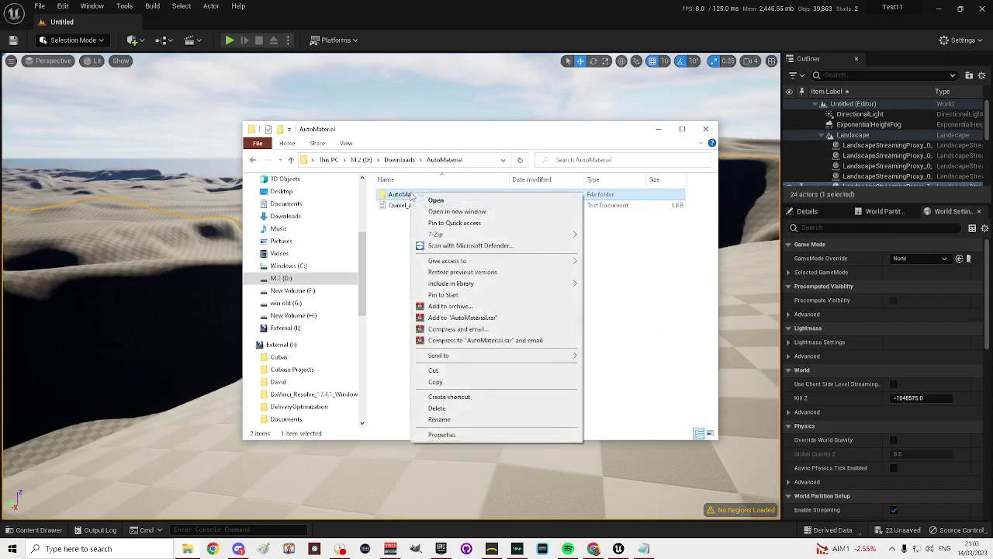
{"action": "left_click", "coordinate": [435, 382]}
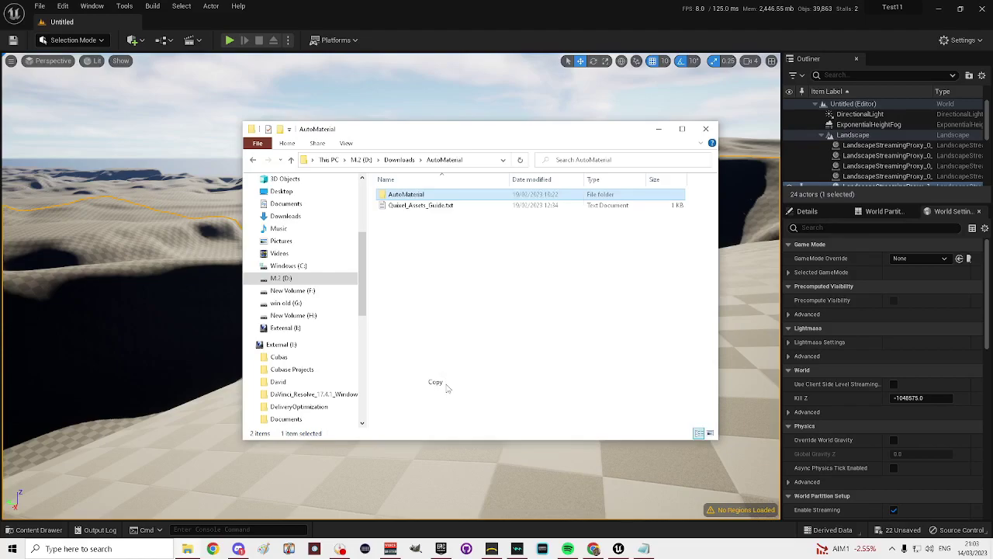
{"action": "double_click", "coordinate": [405, 196]}
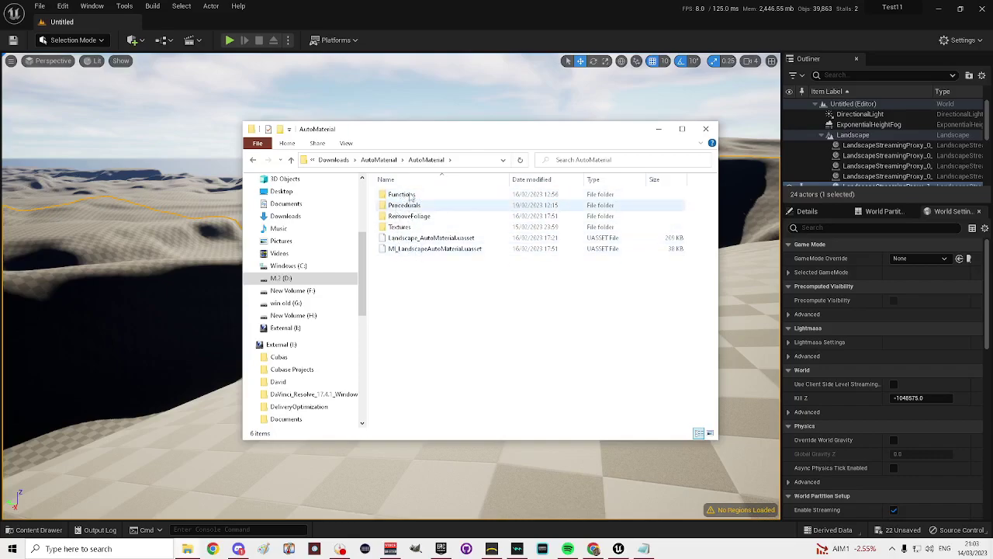
{"action": "left_click", "coordinate": [291, 159]}
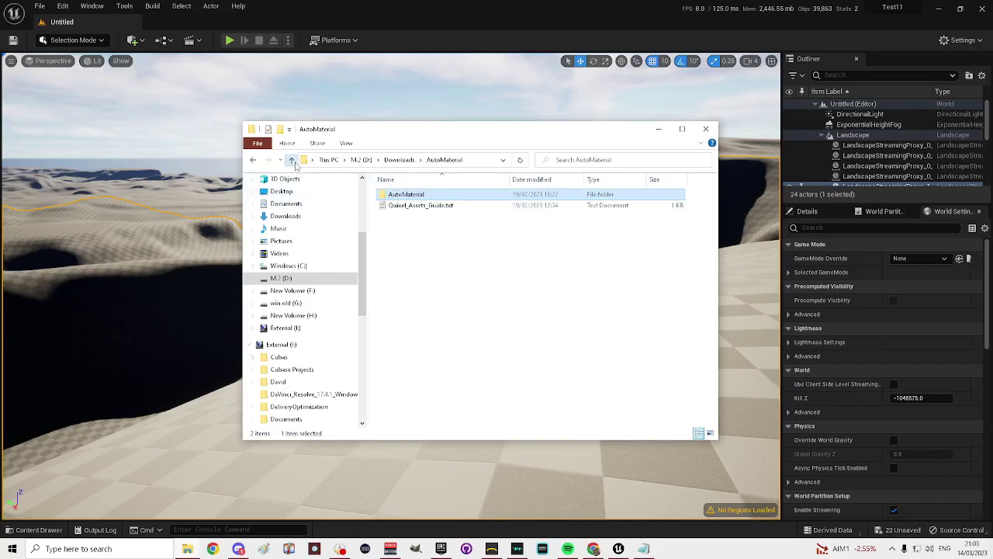
{"action": "right_click", "coordinate": [415, 198]}
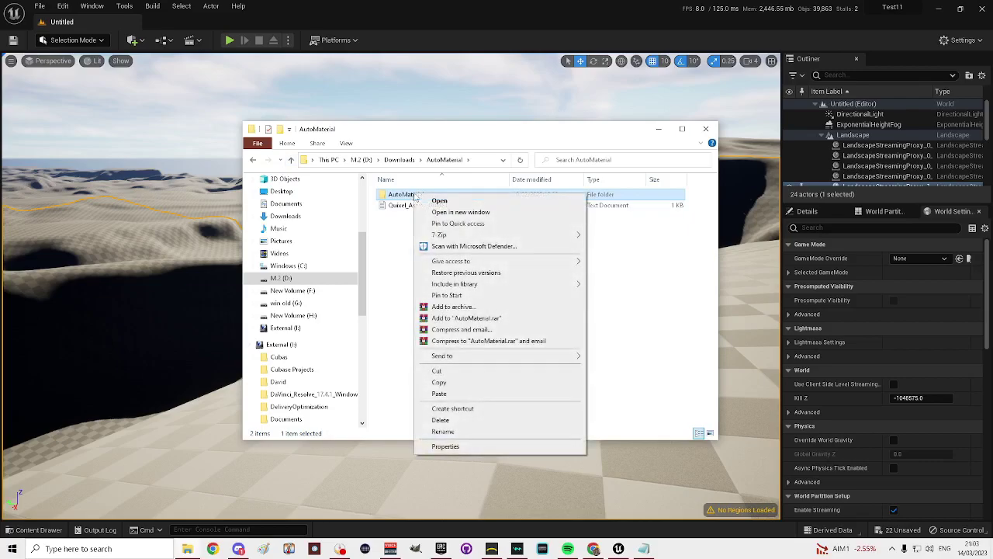
{"action": "left_click", "coordinate": [440, 383]}
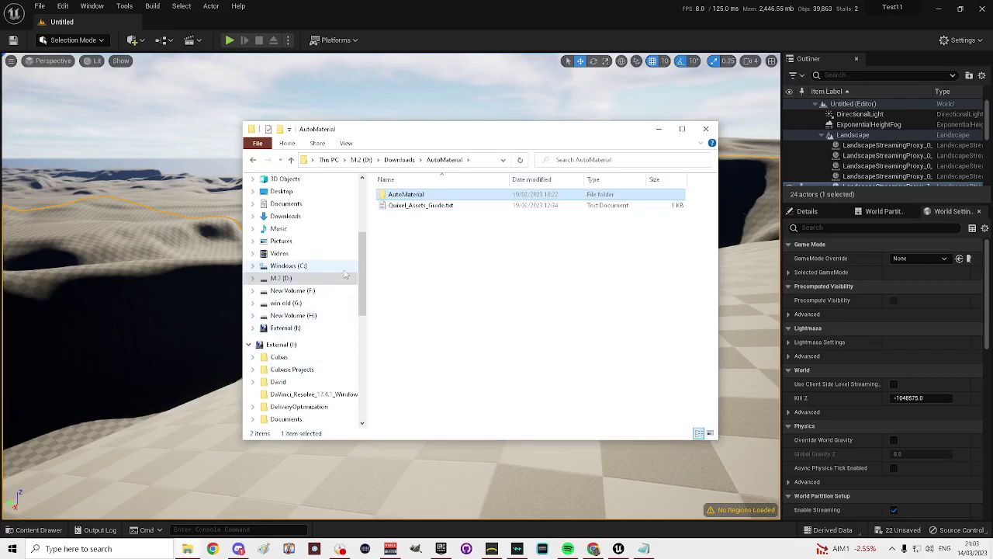
Go to the Content folder of the Test11 project under Unreal Projects on drive D:.
{"action": "left_click", "coordinate": [284, 278]}
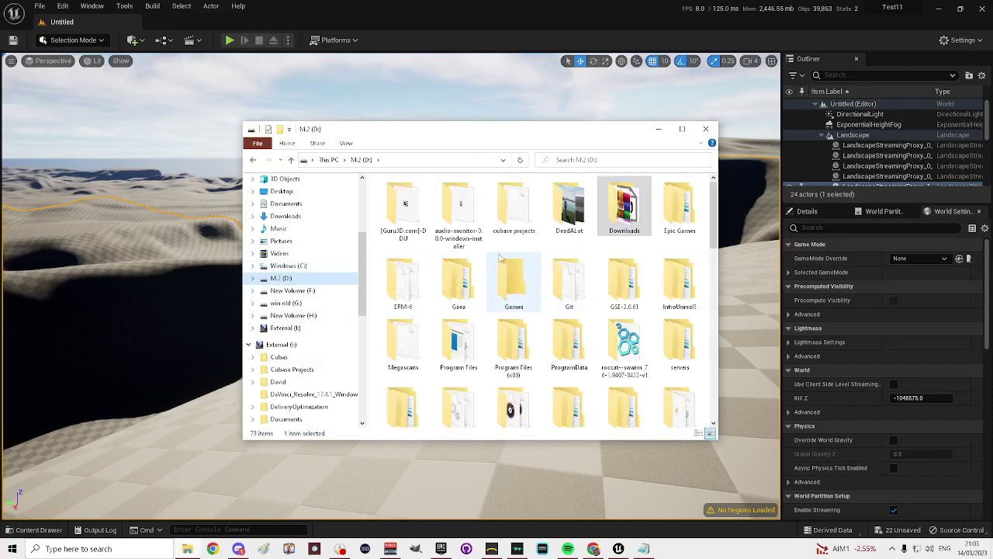
{"action": "scroll", "coordinate": [531, 257], "scroll_direction": "down", "scroll_amount": 8}
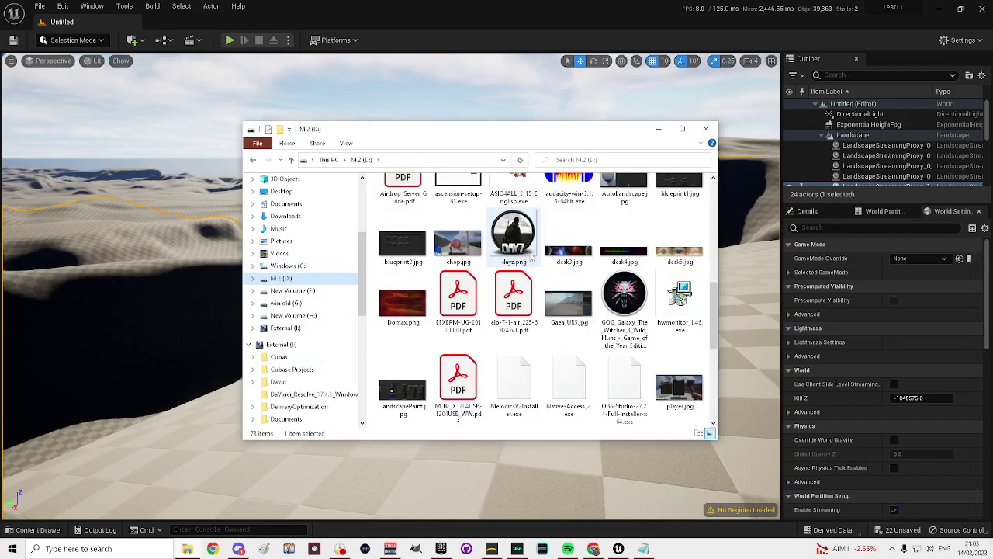
{"action": "scroll", "coordinate": [530, 261], "scroll_direction": "up", "scroll_amount": 3}
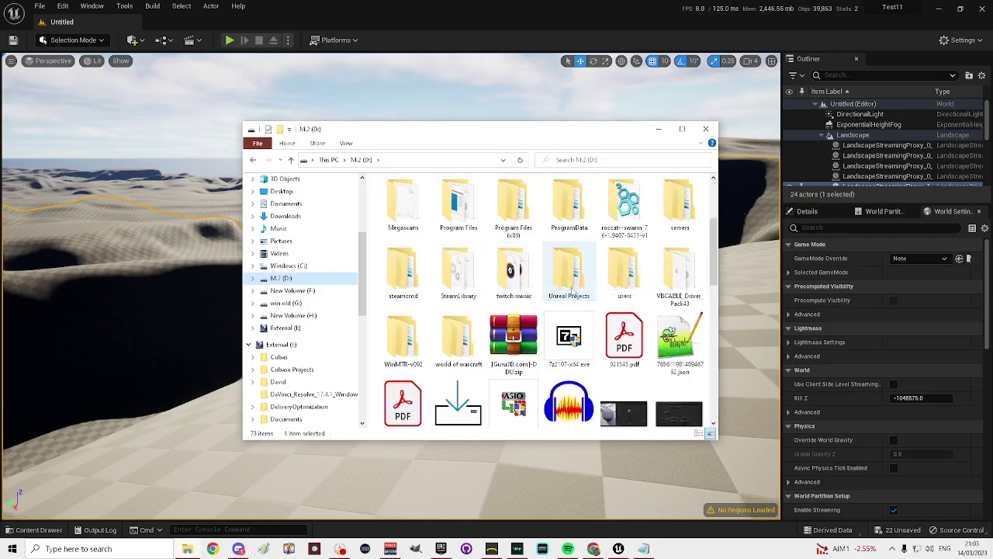
{"action": "mouse_move", "coordinate": [575, 276]}
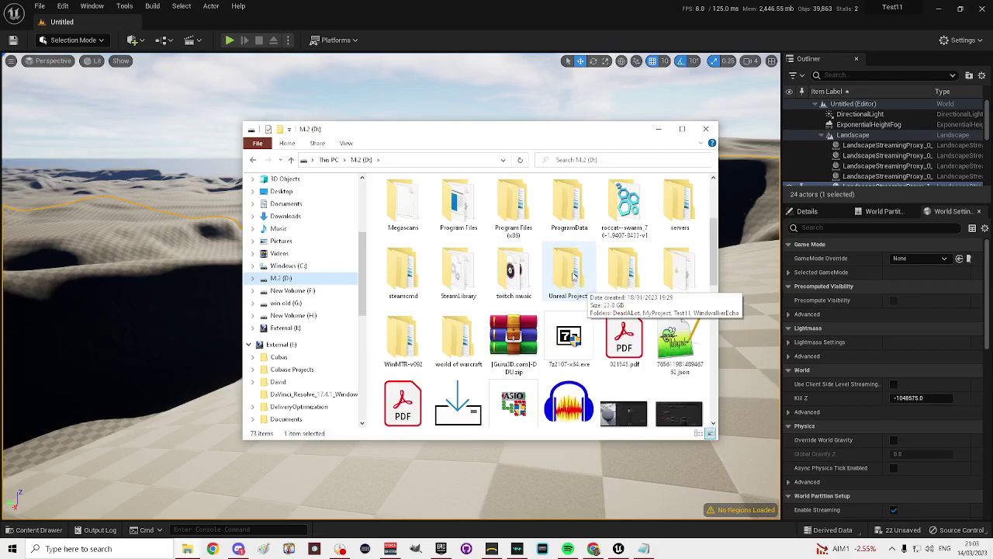
{"action": "double_click", "coordinate": [574, 275]}
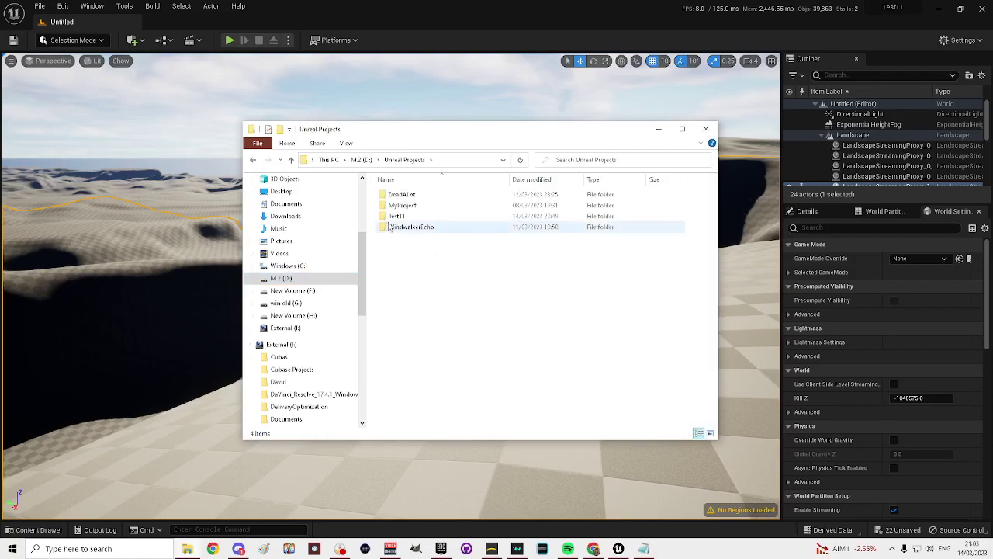
{"action": "mouse_move", "coordinate": [416, 219]}
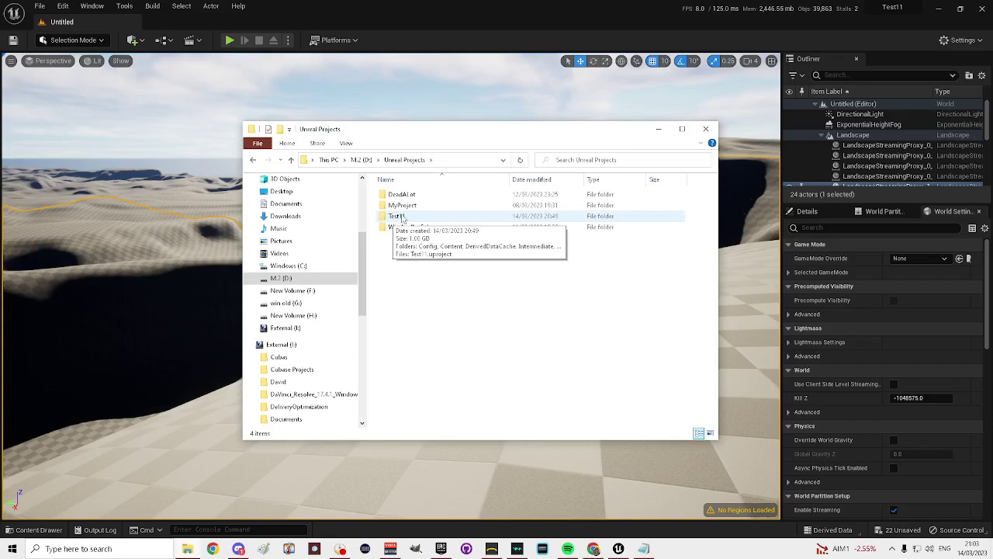
{"action": "double_click", "coordinate": [401, 217]}
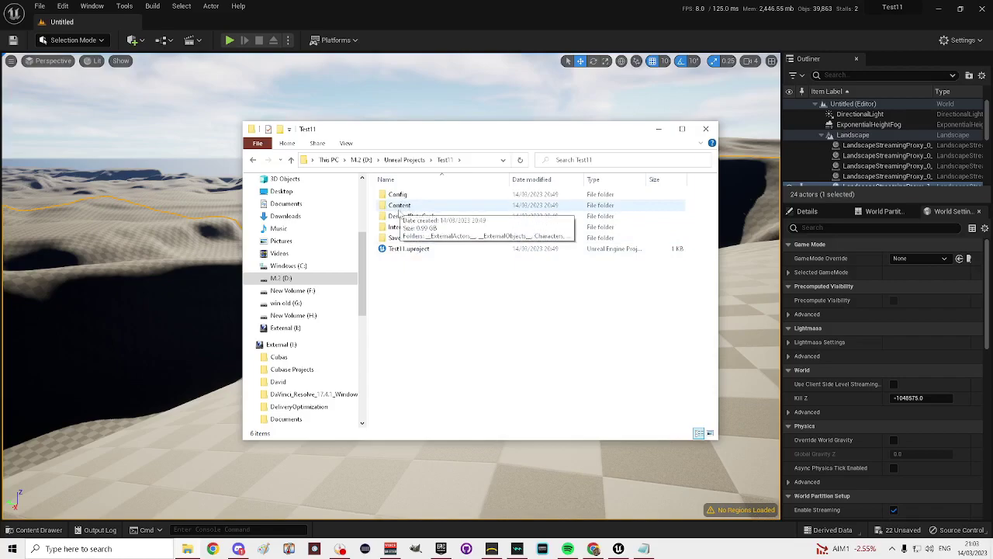
{"action": "double_click", "coordinate": [400, 205]}
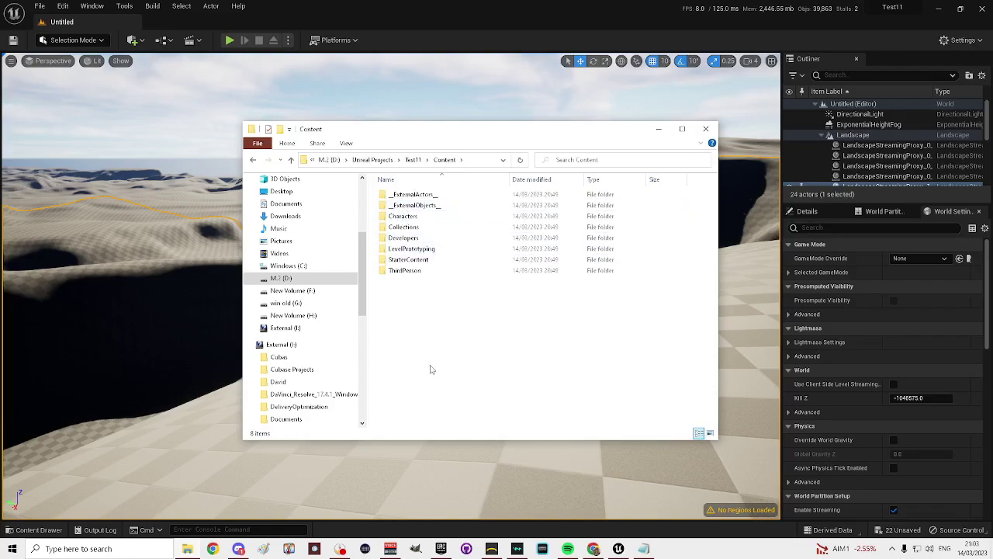
Paste the copied AutoMaterial folder into the Test11 Content folder and close File Explorer.
{"action": "right_click", "coordinate": [394, 302]}
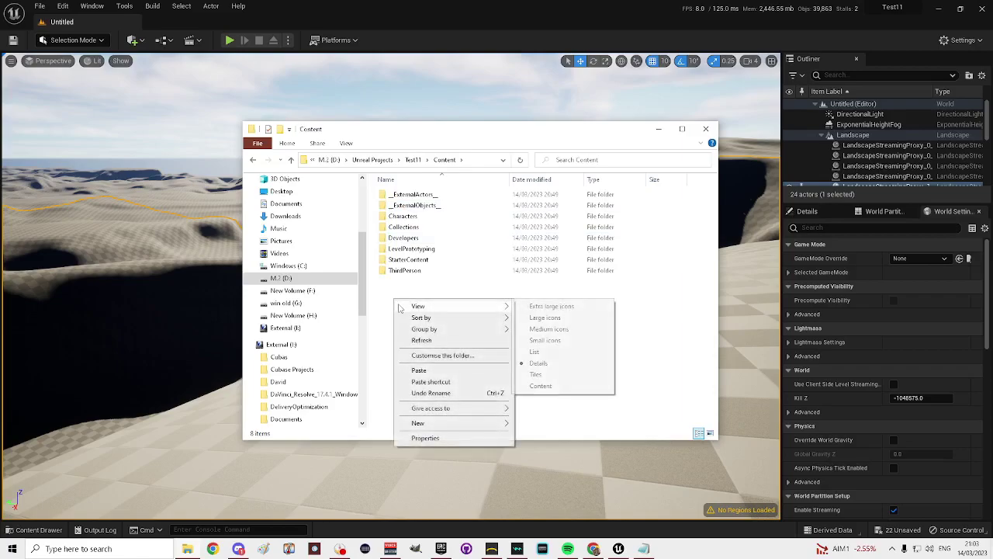
{"action": "left_click", "coordinate": [429, 371]}
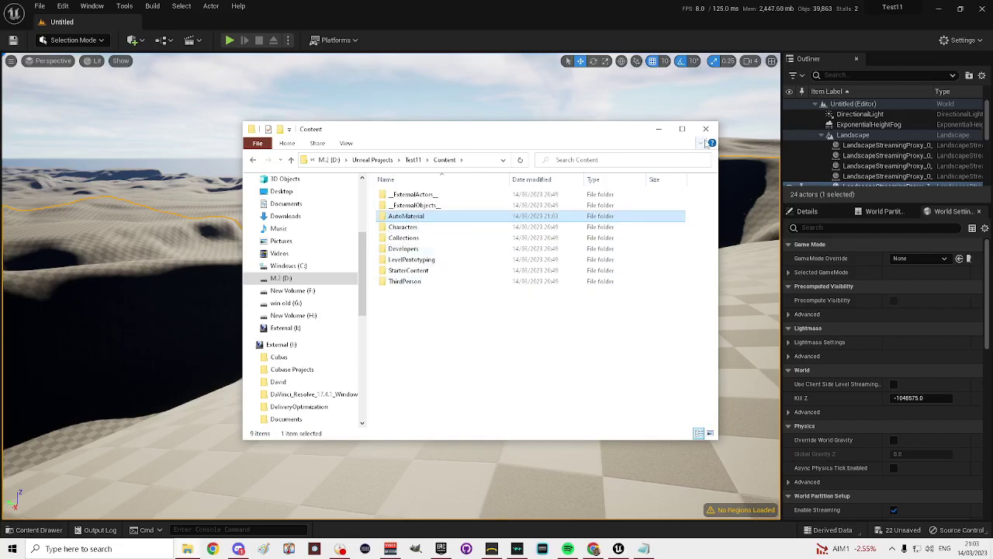
{"action": "left_click", "coordinate": [706, 129]}
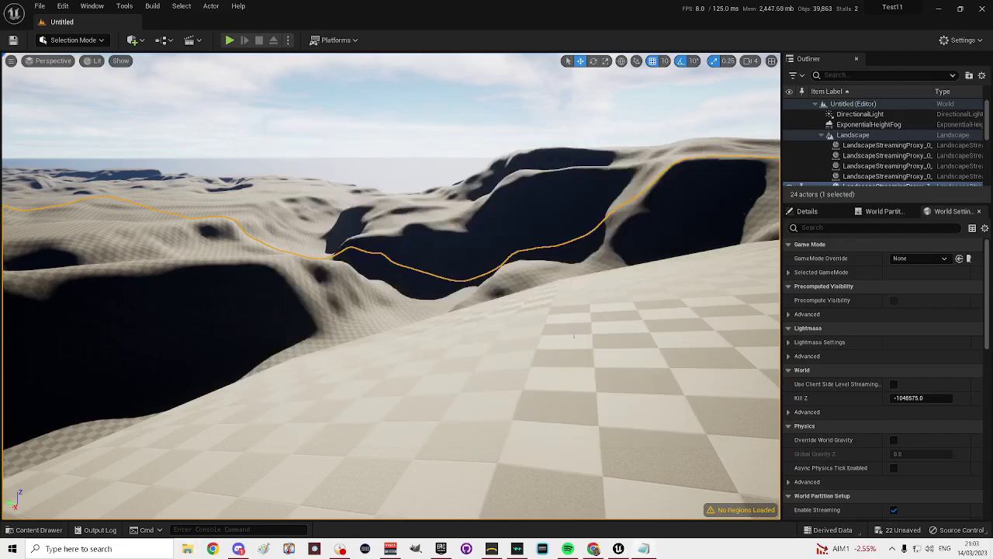
Back in Unreal Editor, dock the Content Browser in the layout and open its AutoMaterial folder.
{"action": "right_click_drag", "start_coordinate": [496, 337], "coordinate": [570, 358]}
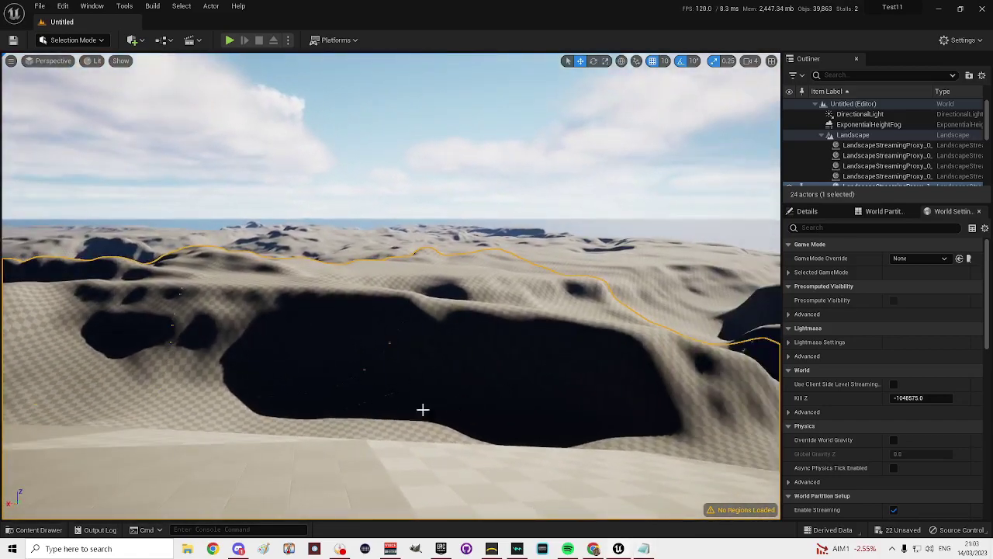
{"action": "left_click", "coordinate": [37, 529]}
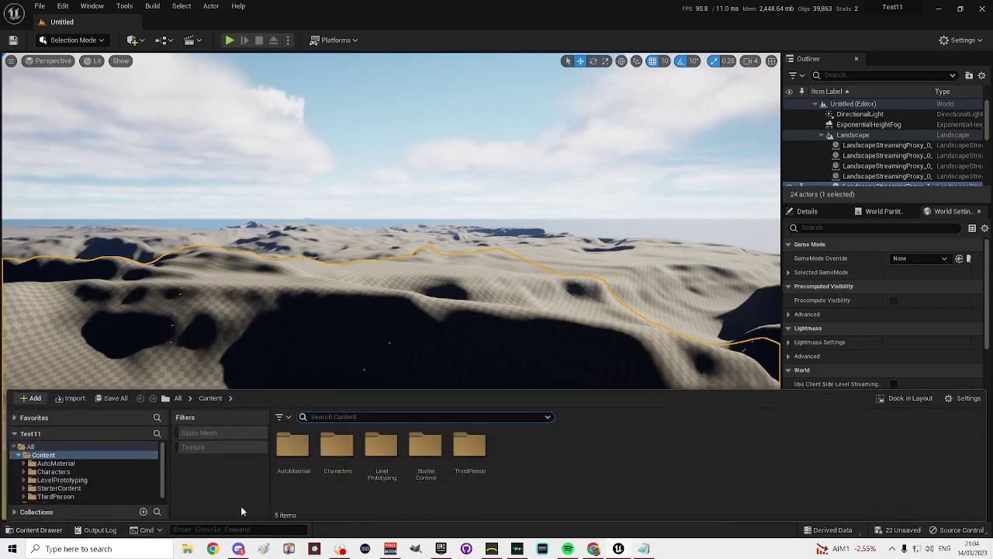
{"action": "left_click", "coordinate": [907, 398]}
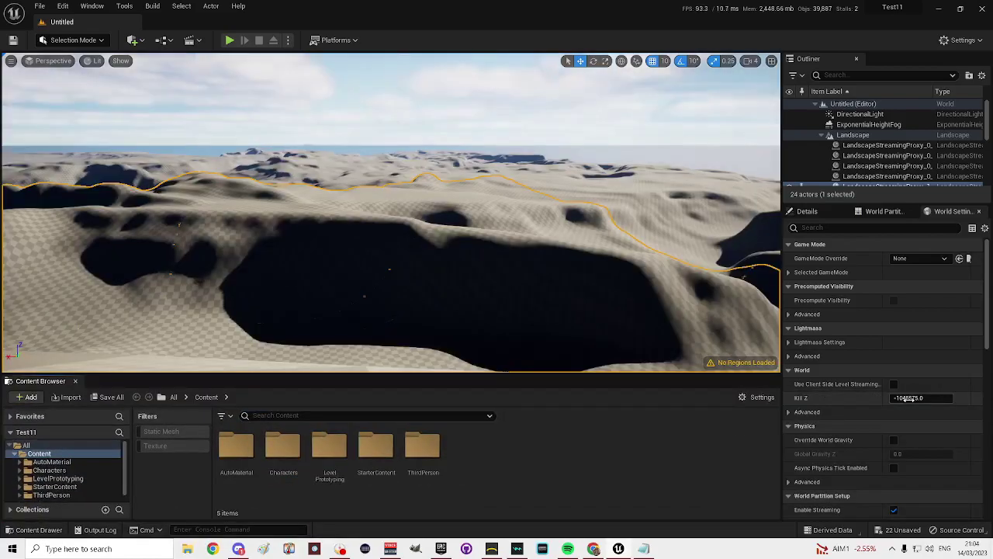
{"action": "left_click", "coordinate": [50, 464]}
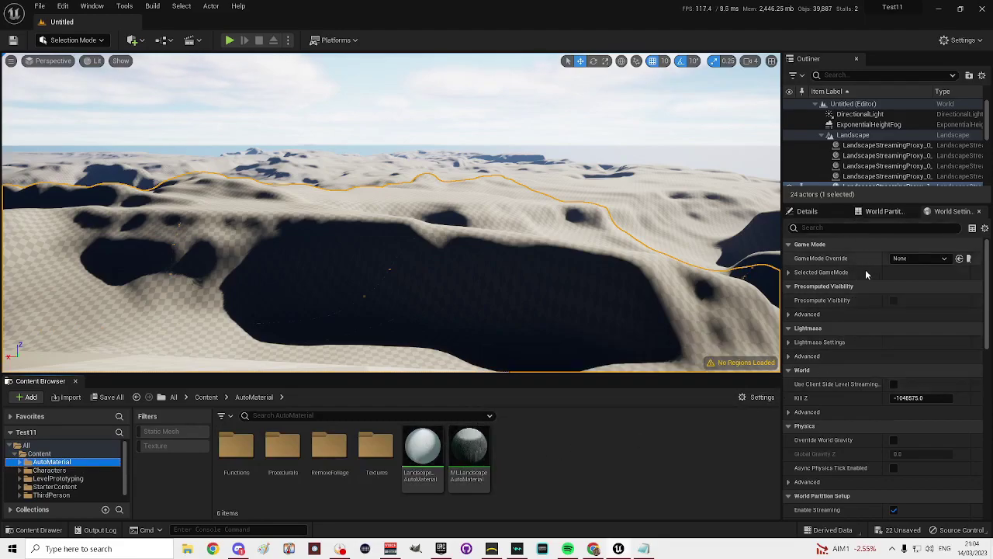
Collapse the Landscape's streaming proxies in the Outliner, select the parent Landscape actor and show its details.
{"action": "left_click", "coordinate": [853, 136]}
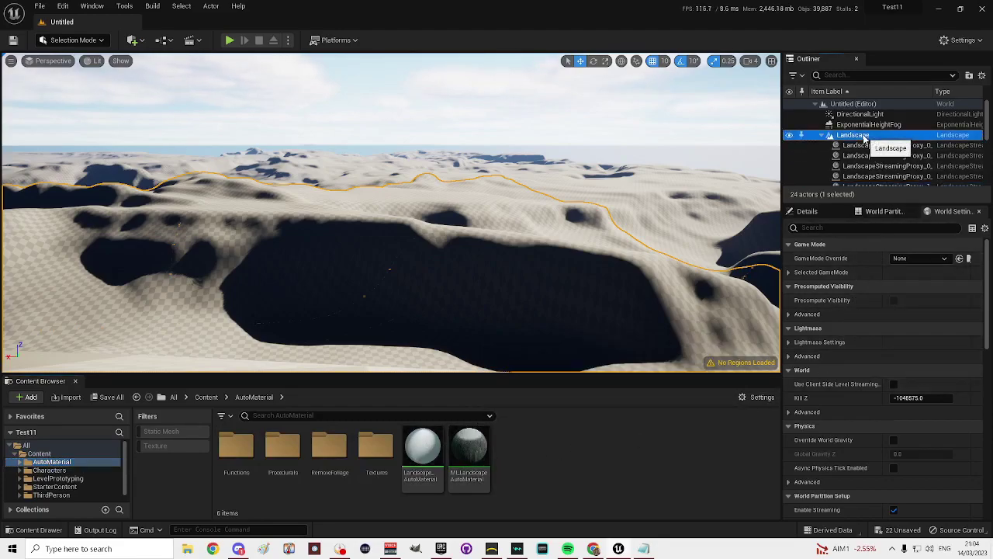
{"action": "left_click", "coordinate": [821, 136]}
{"action": "left_click", "coordinate": [821, 136]}
{"action": "left_click", "coordinate": [821, 136]}
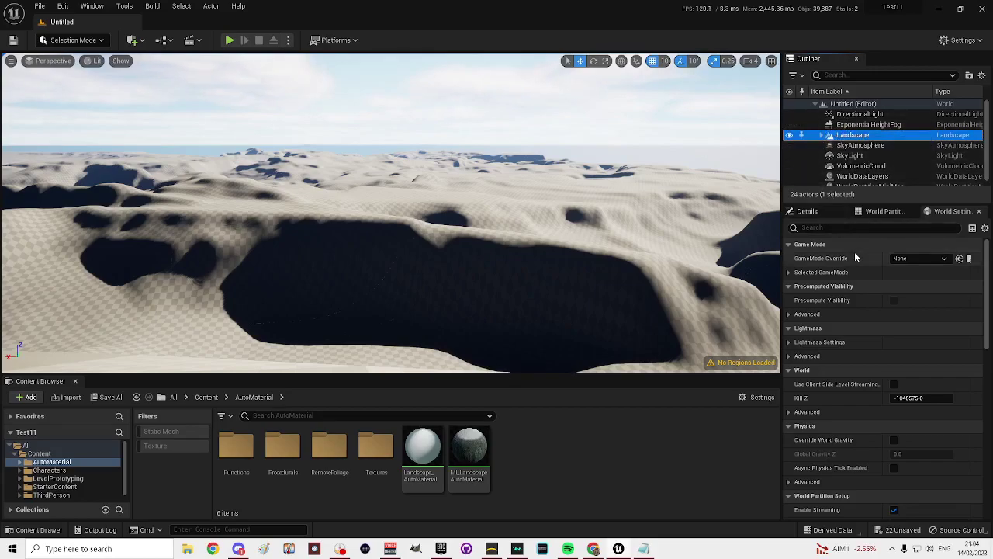
{"action": "left_click", "coordinate": [807, 211]}
{"action": "left_click", "coordinate": [855, 136]}
{"action": "left_click", "coordinate": [813, 211]}
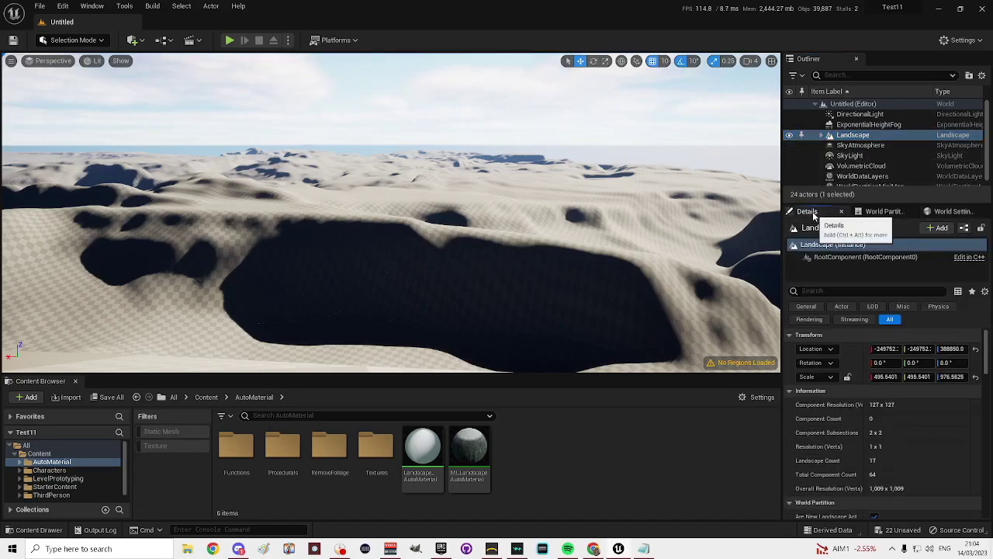
Assign the MI_LandscapeAutoMaterial instance from the AutoMaterial folder as the Landscape Material of the Landscape actor.
{"action": "scroll", "coordinate": [876, 342], "scroll_direction": "down", "scroll_amount": 3}
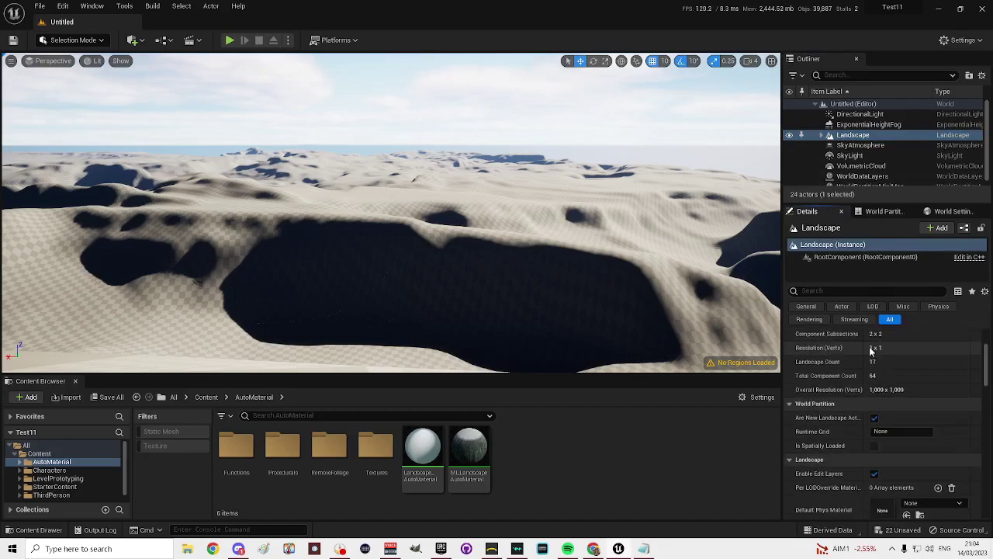
{"action": "scroll", "coordinate": [867, 353], "scroll_direction": "up", "scroll_amount": 2}
{"action": "scroll", "coordinate": [844, 368], "scroll_direction": "down", "scroll_amount": 5}
{"action": "scroll", "coordinate": [844, 377], "scroll_direction": "down", "scroll_amount": 1}
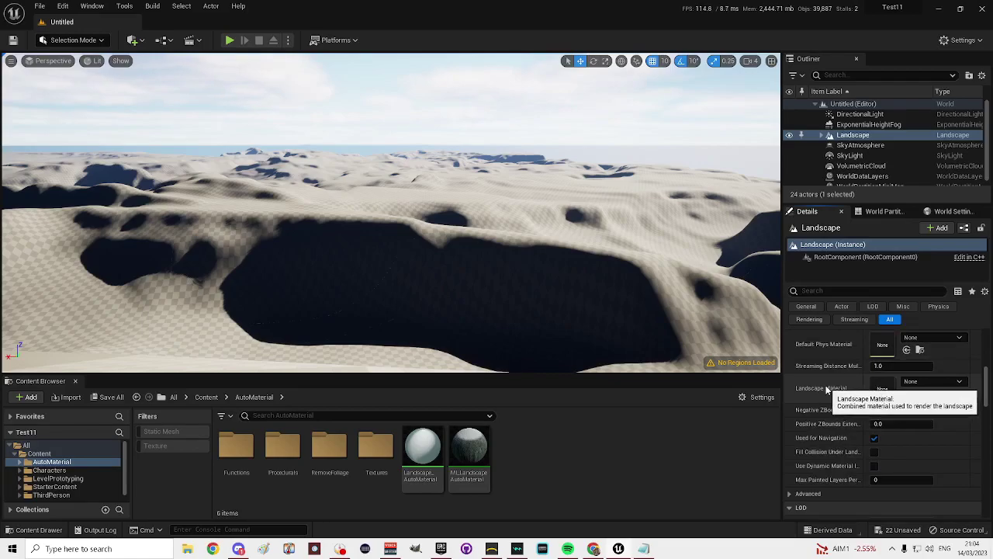
{"action": "scroll", "coordinate": [827, 389], "scroll_direction": "down", "scroll_amount": 1}
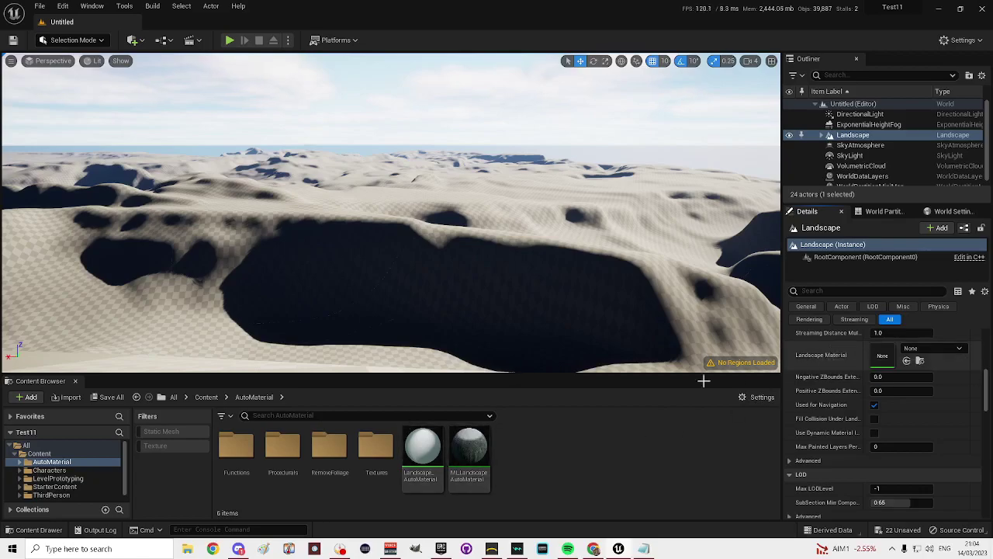
{"action": "left_click", "coordinate": [471, 447]}
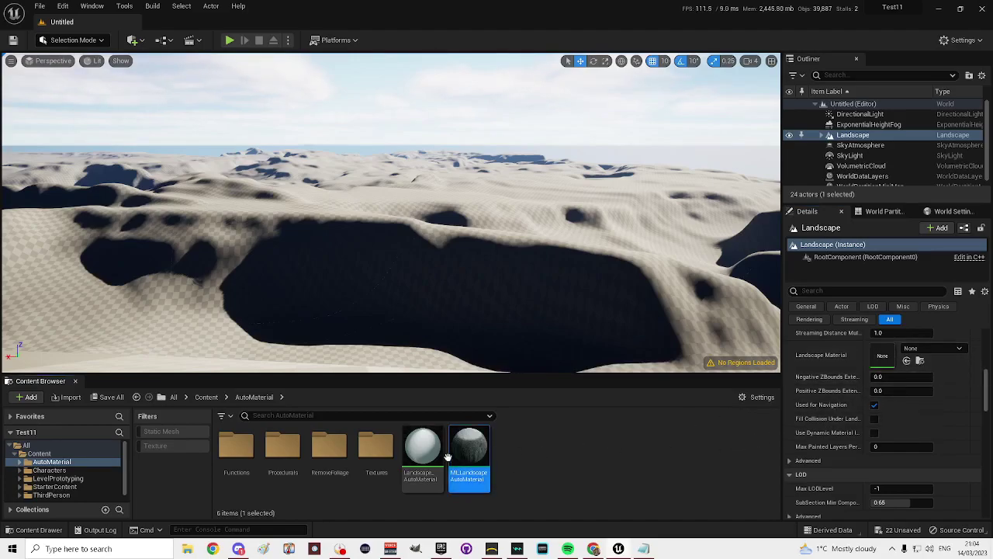
{"action": "left_click_drag", "start_coordinate": [475, 442], "coordinate": [885, 356]}
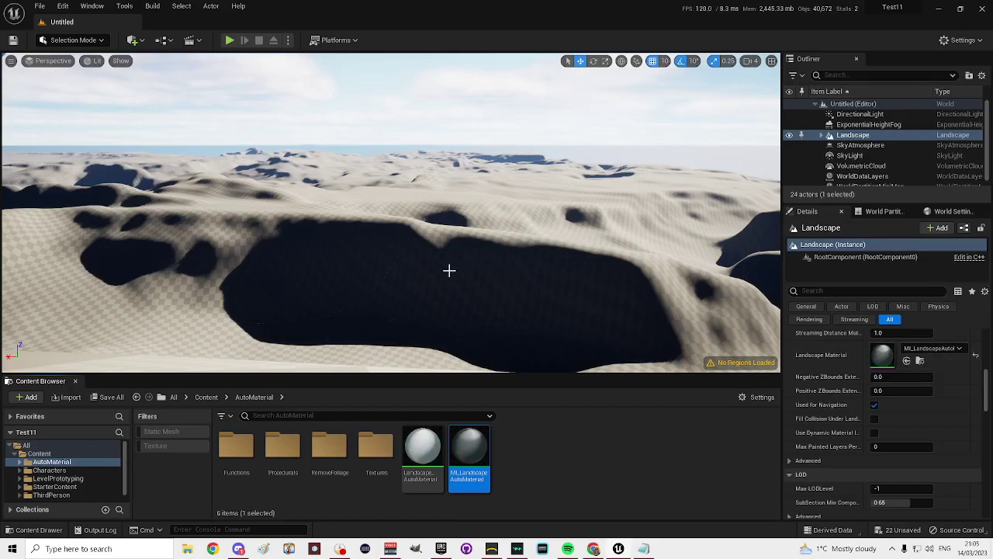
Close the docked Content Browser and reselect the parent Landscape actor to view the terrain.
{"action": "left_click", "coordinate": [76, 380]}
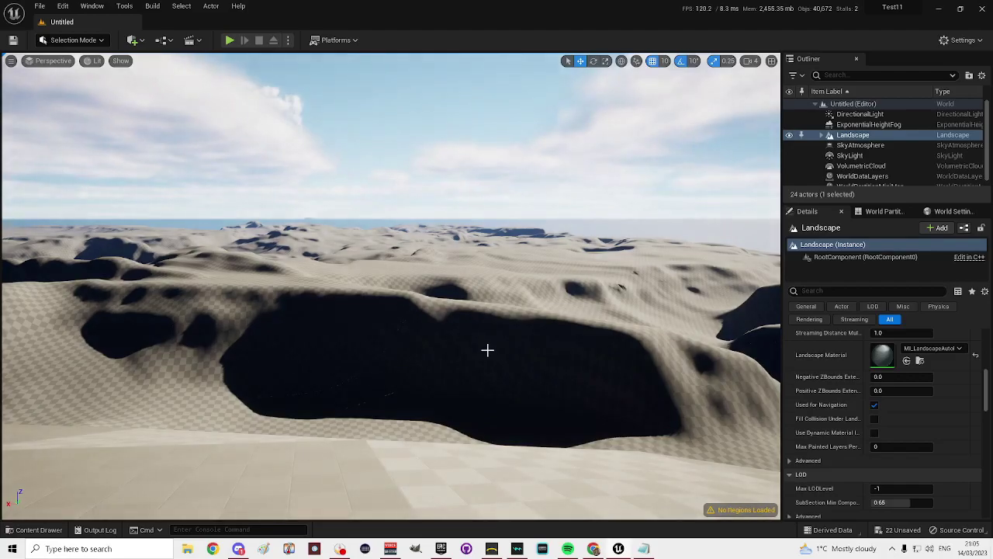
{"action": "left_click", "coordinate": [487, 350]}
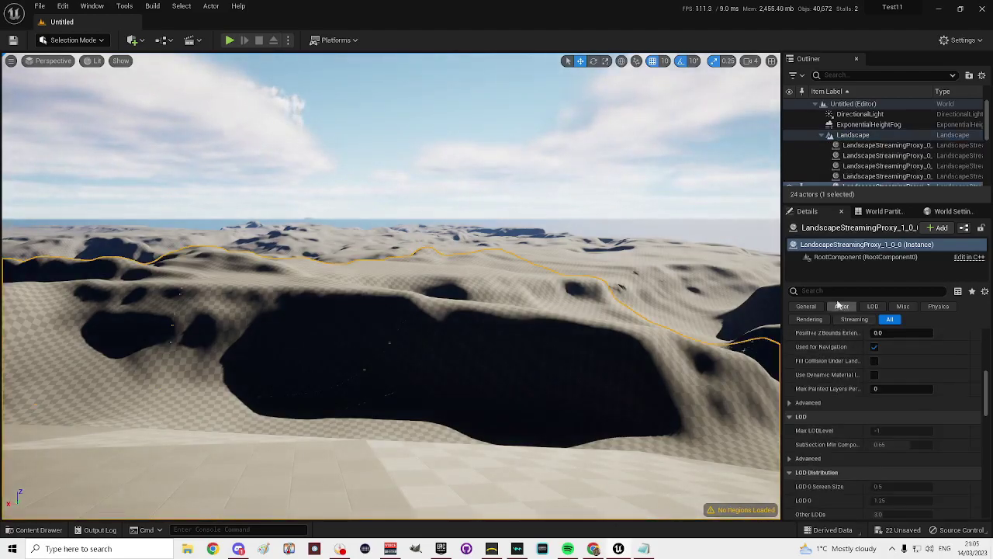
{"action": "left_click", "coordinate": [851, 136]}
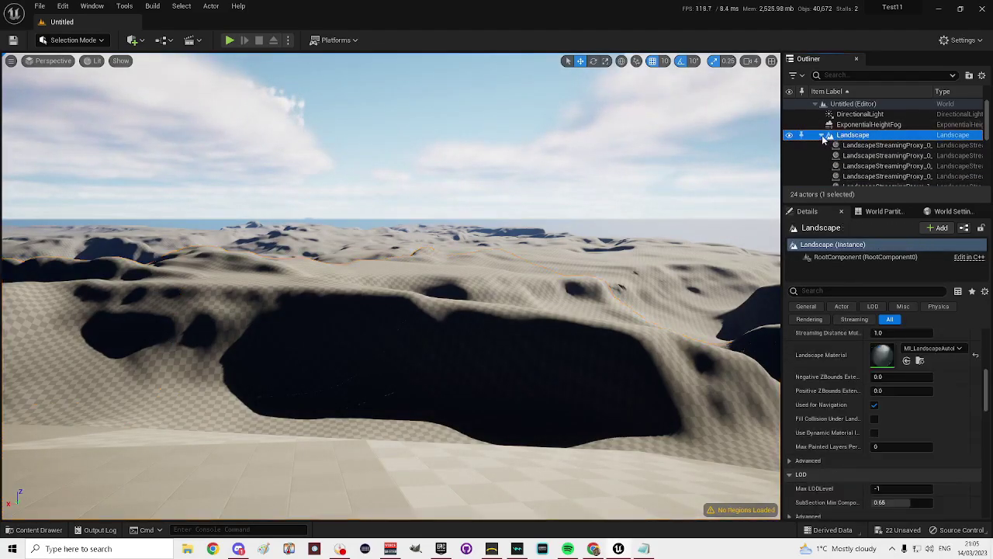
{"action": "right_click_drag", "start_coordinate": [505, 350], "coordinate": [527, 353]}
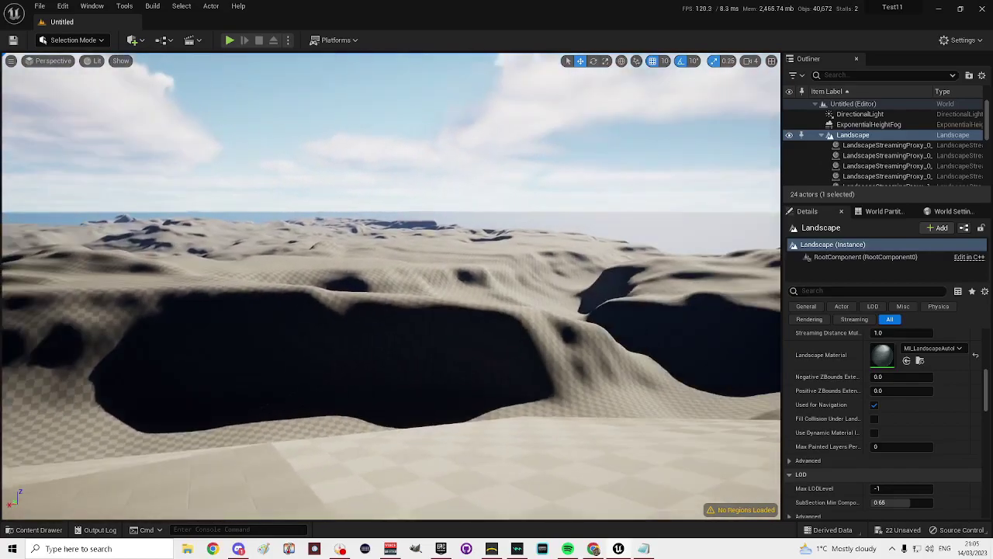
In Landscape paint mode, create a weight-blended layer info named Remove_Foliage_LayerInfo for the Remove Foliage layer, saved in Untitled_1_sharedassets.
{"action": "left_click", "coordinate": [99, 40]}
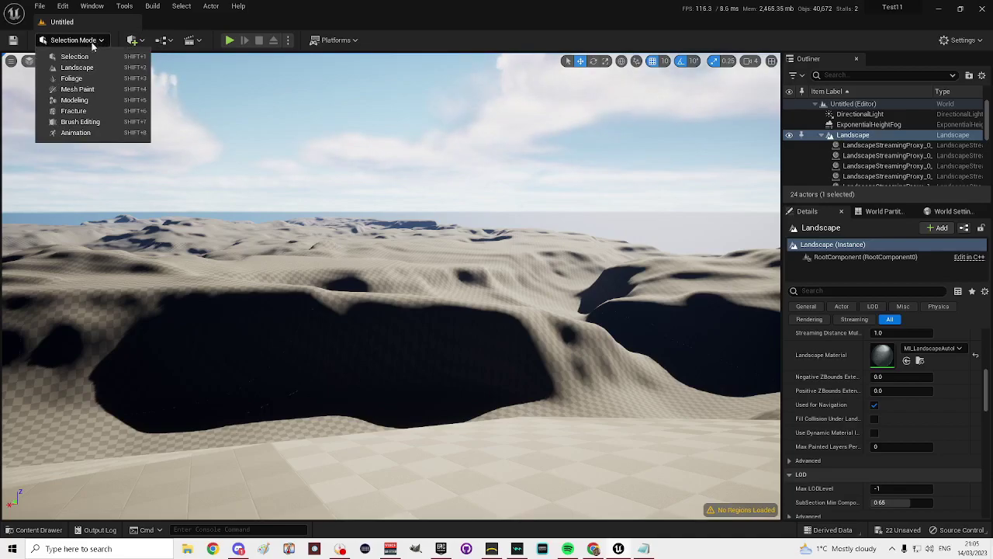
{"action": "left_click", "coordinate": [78, 67]}
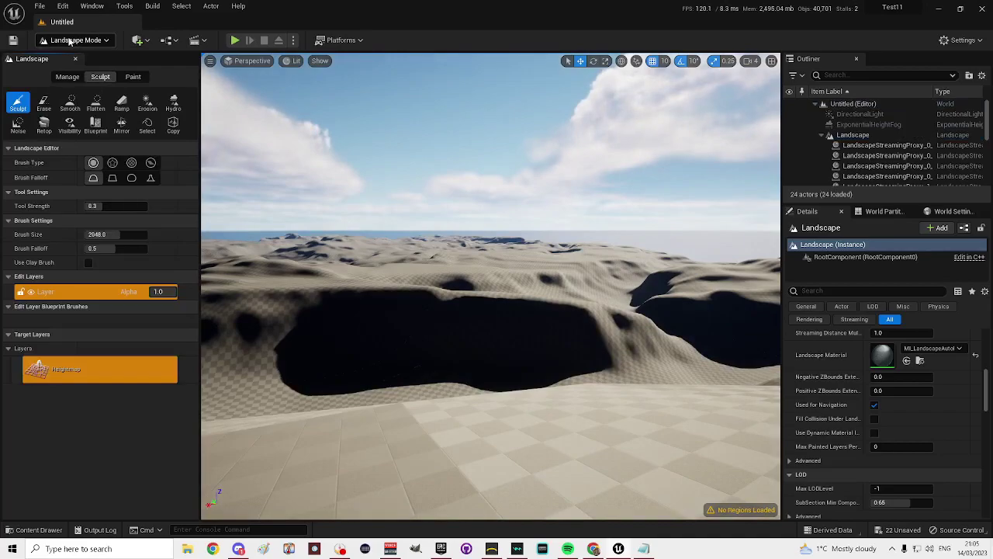
{"action": "left_click", "coordinate": [133, 78]}
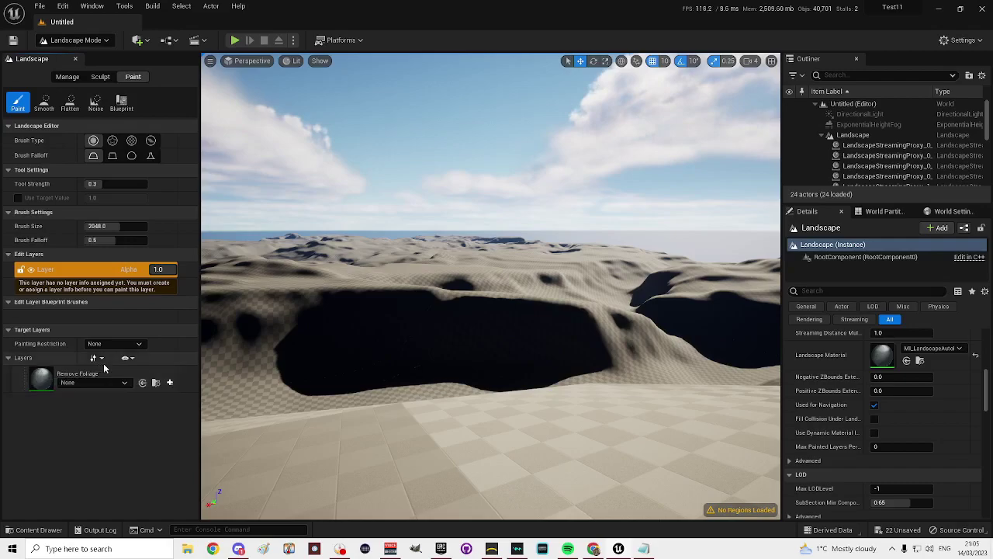
{"action": "left_click", "coordinate": [170, 384]}
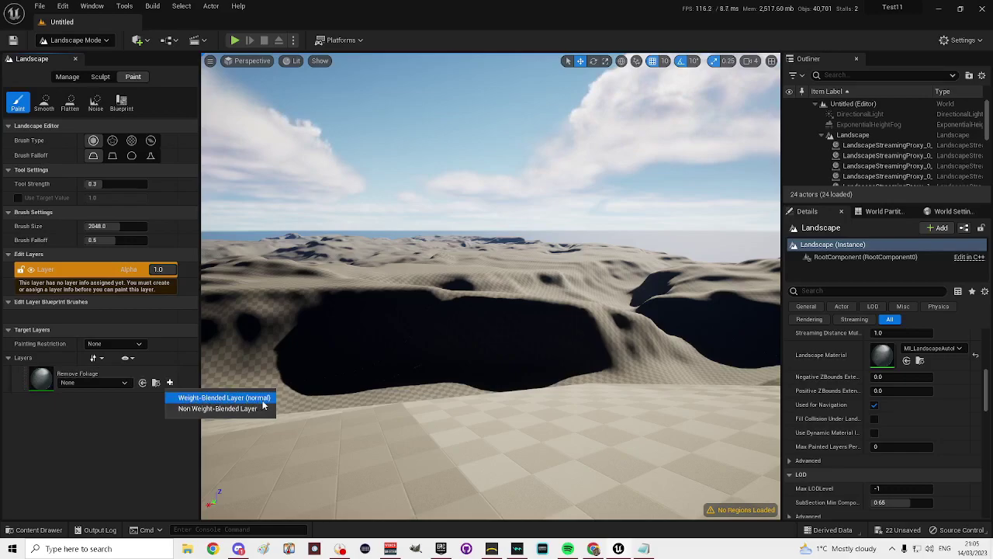
{"action": "left_click", "coordinate": [223, 397]}
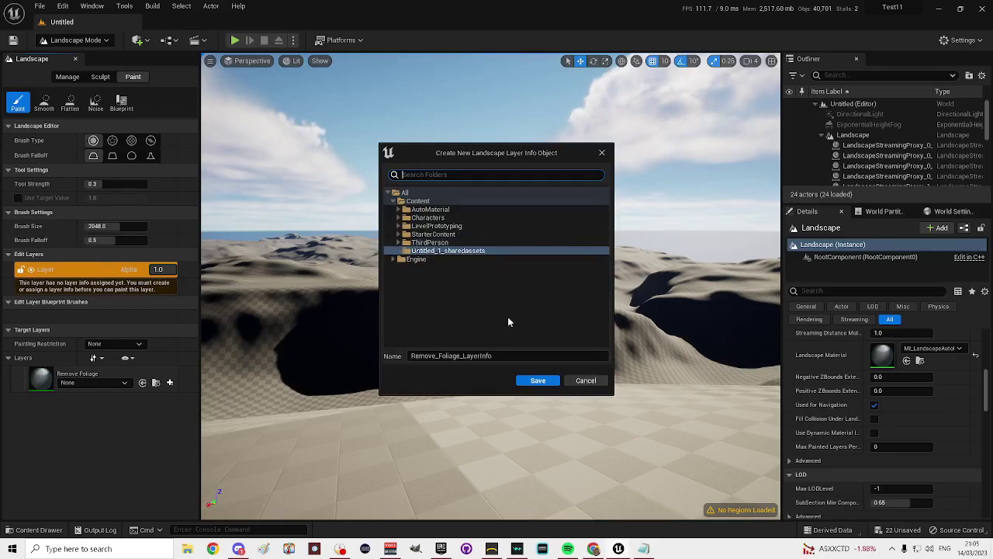
{"action": "left_click", "coordinate": [539, 380]}
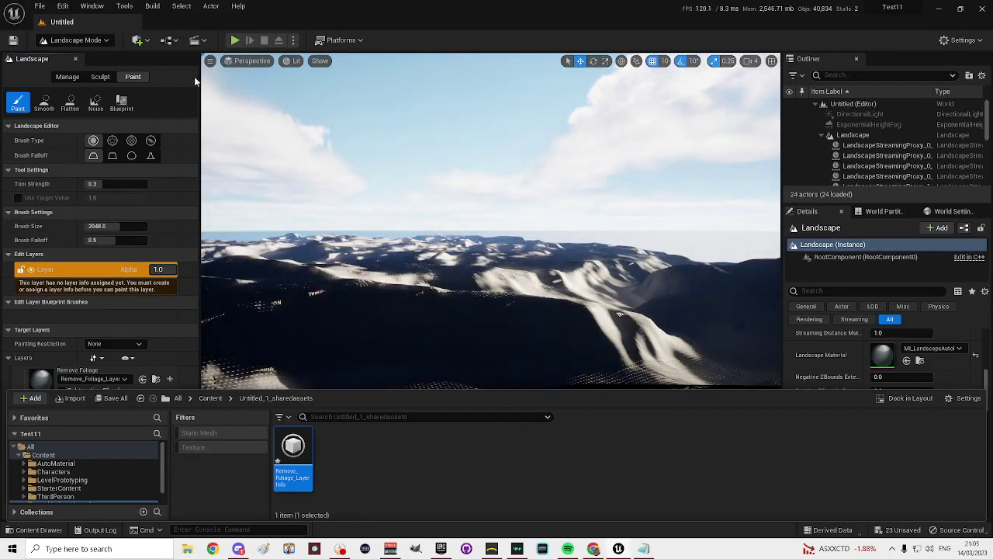
Return to Selection mode and look over the terrain with the auto material applied.
{"action": "left_click", "coordinate": [107, 39]}
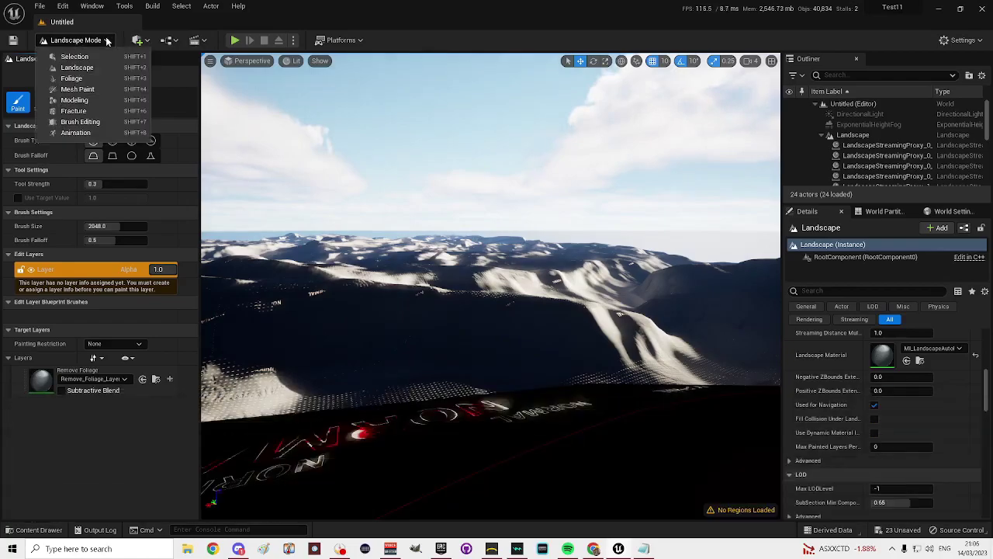
{"action": "left_click", "coordinate": [75, 56]}
{"action": "right_click_drag", "start_coordinate": [406, 310], "coordinate": [173, 314]}
{"action": "right_click_drag", "start_coordinate": [433, 278], "coordinate": [433, 277]}
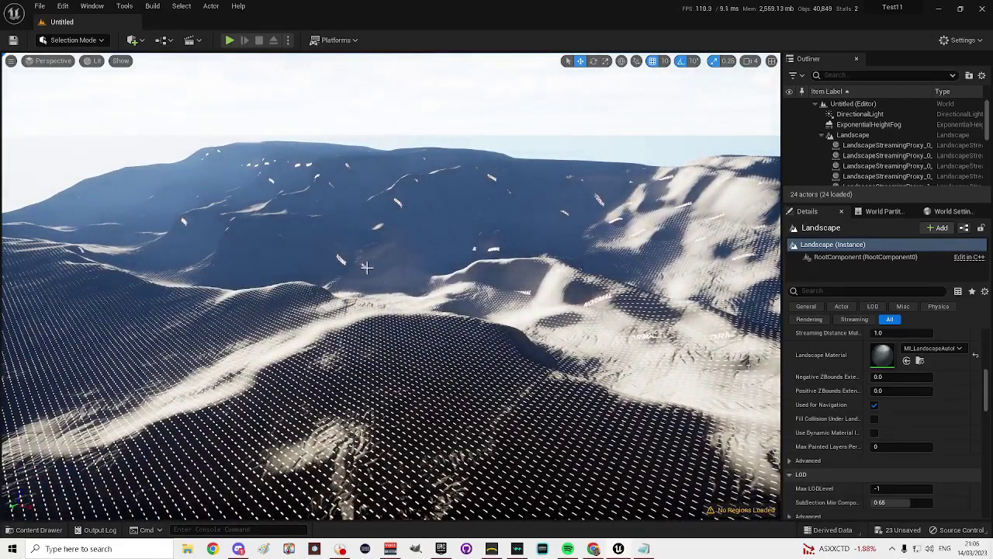
Open Quixel Bridge and bring up the Quixel_Assets_Guide.txt notes over it to read the Megascans asset codes.
{"action": "left_click", "coordinate": [141, 48]}
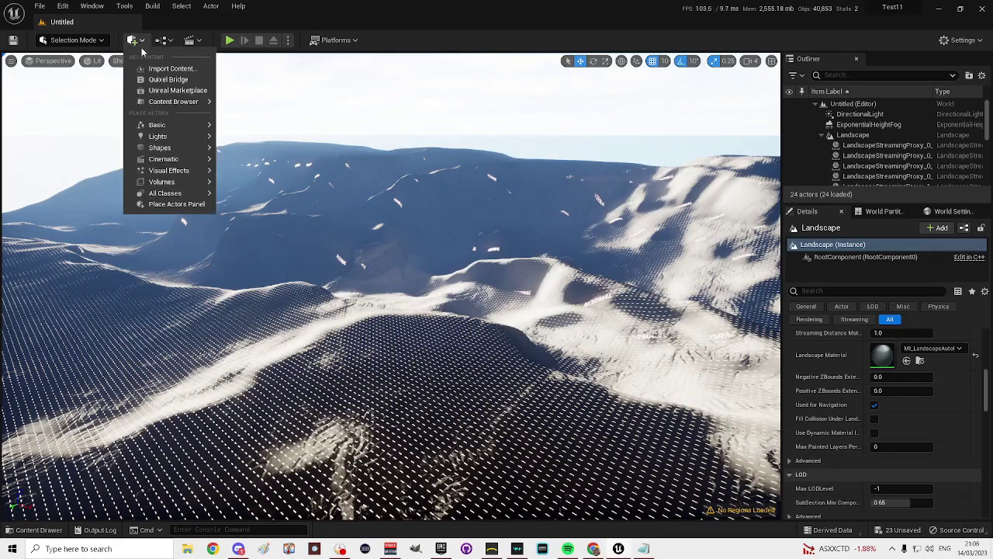
{"action": "left_click", "coordinate": [179, 80]}
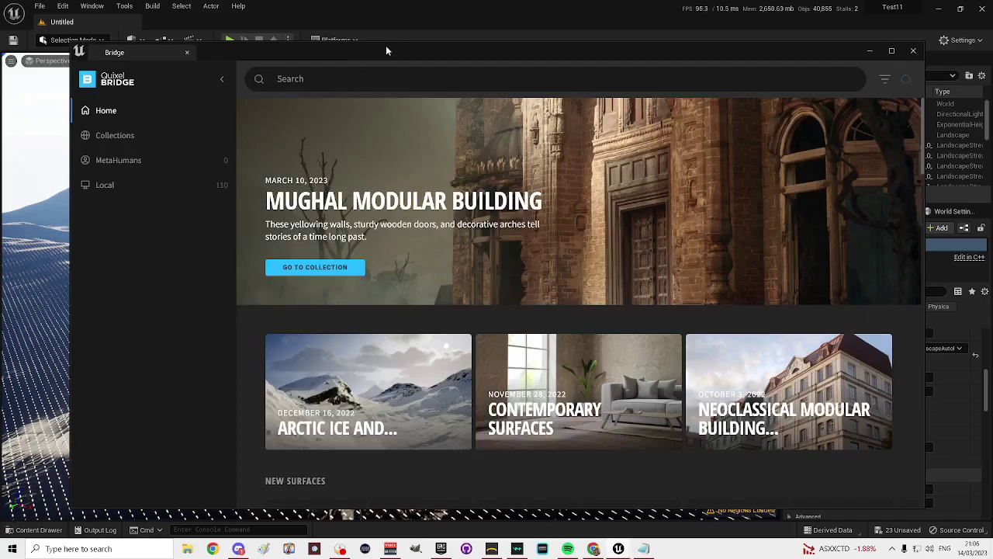
{"action": "mouse_move", "coordinate": [386, 45]}
{"action": "left_mouse_down"}
{"action": "mouse_move", "coordinate": [404, 49]}
{"action": "mouse_move", "coordinate": [375, 61]}
{"action": "mouse_move", "coordinate": [380, 53]}
{"action": "left_mouse_up"}
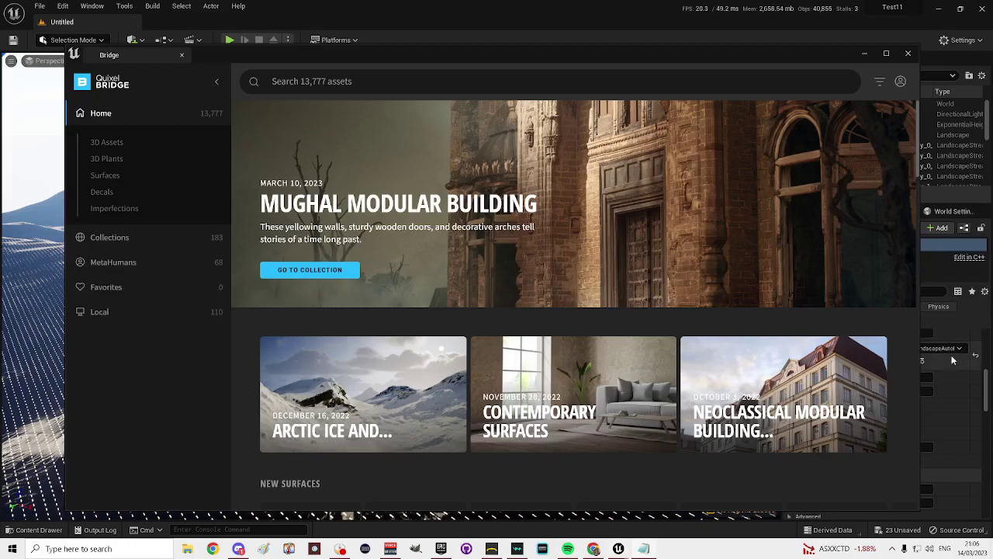
{"action": "key", "text": "alt+Tab"}
{"action": "left_click_drag", "start_coordinate": [894, 124], "coordinate": [546, 100]}
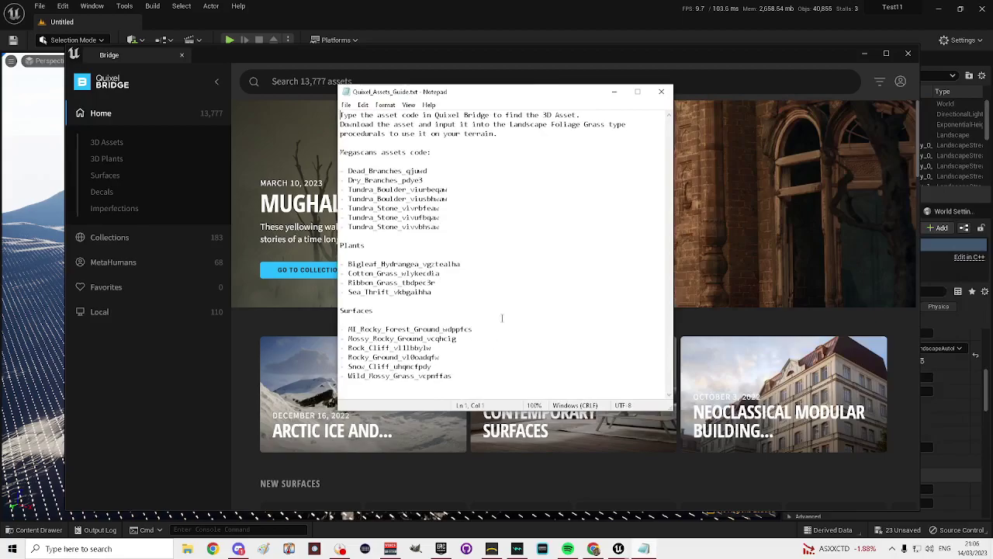
{"action": "left_click_drag", "start_coordinate": [481, 92], "coordinate": [684, 93]}
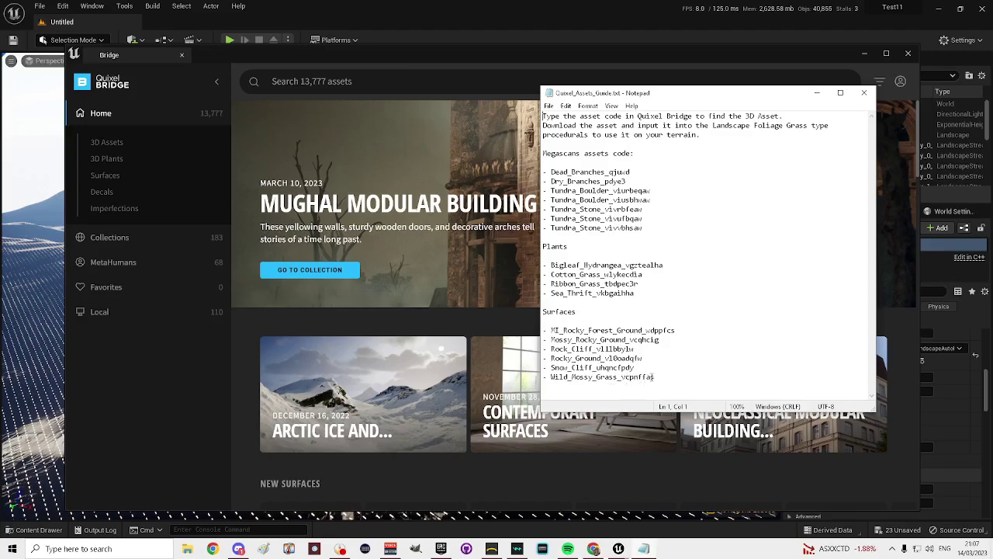
Copy the Wild_Mossy_Grass asset code vcpnffas from the guide and move the notes out of the way.
{"action": "left_click", "coordinate": [624, 377]}
{"action": "left_click_drag", "start_coordinate": [628, 377], "coordinate": [653, 377]}
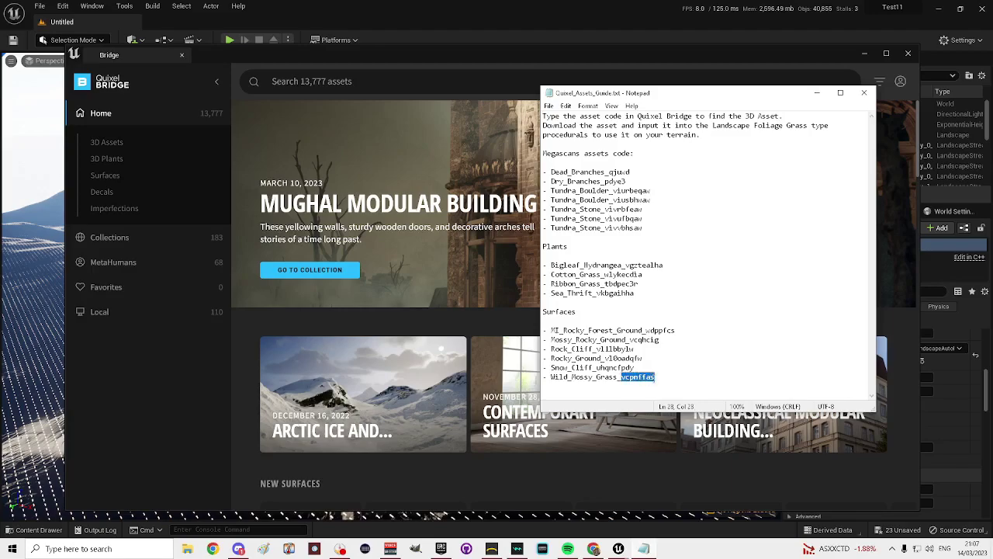
{"action": "right_click", "coordinate": [639, 380]}
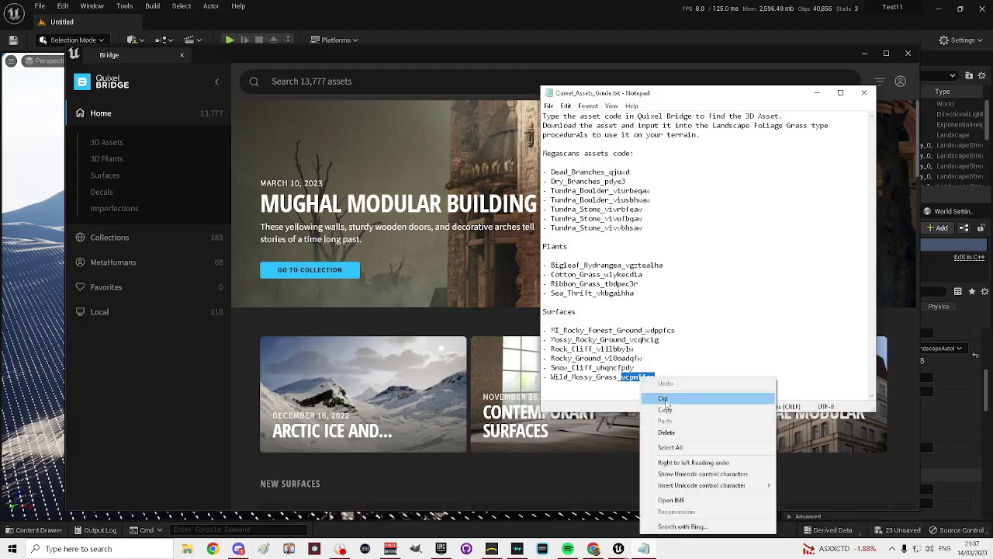
{"action": "left_click", "coordinate": [668, 410]}
{"action": "left_click_drag", "start_coordinate": [684, 98], "coordinate": [992, 124]}
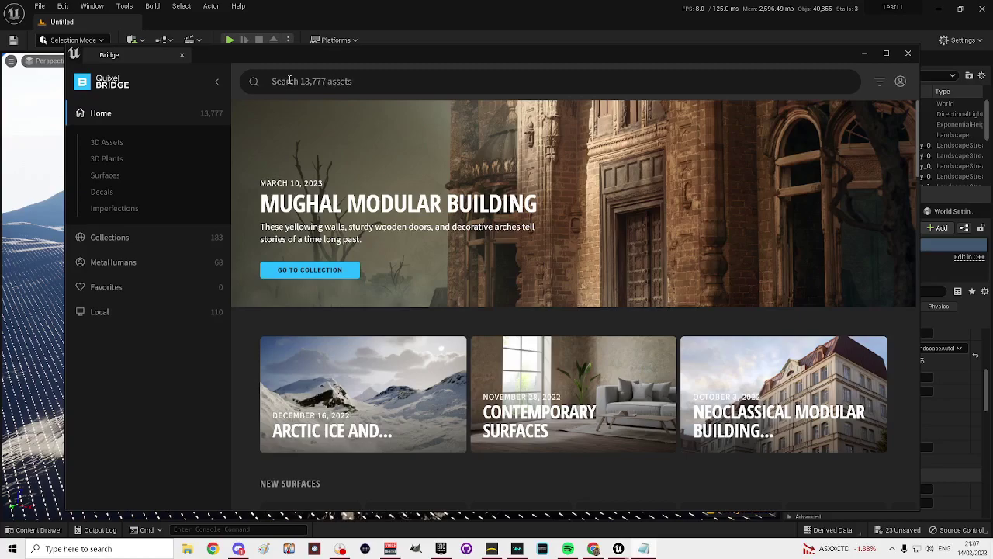
Search Quixel Bridge for vcpnffas and add the Wild Mossy Grass surface to the project at Medium Quality.
{"action": "left_click", "coordinate": [287, 81]}
{"action": "type", "text": "vcpffas"}
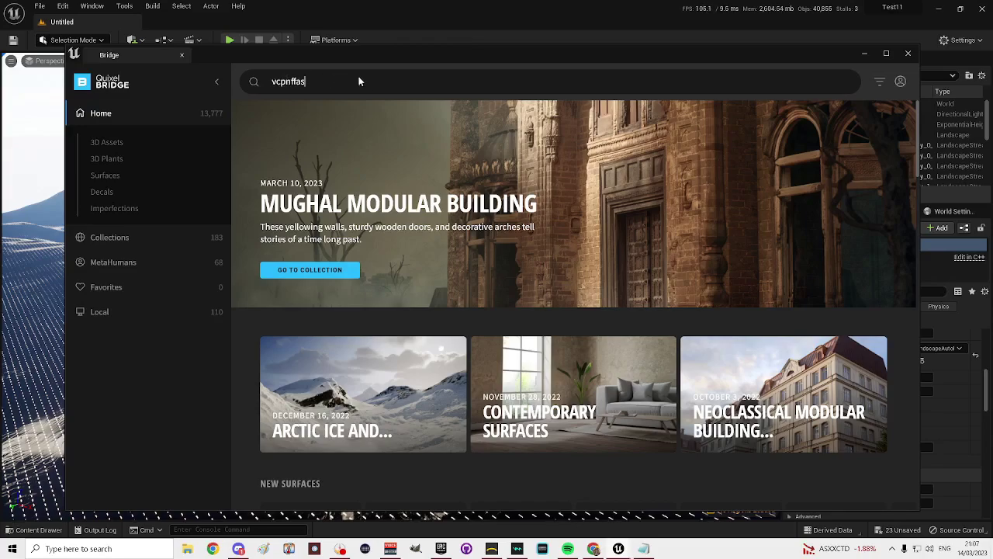
{"action": "key", "text": "Return"}
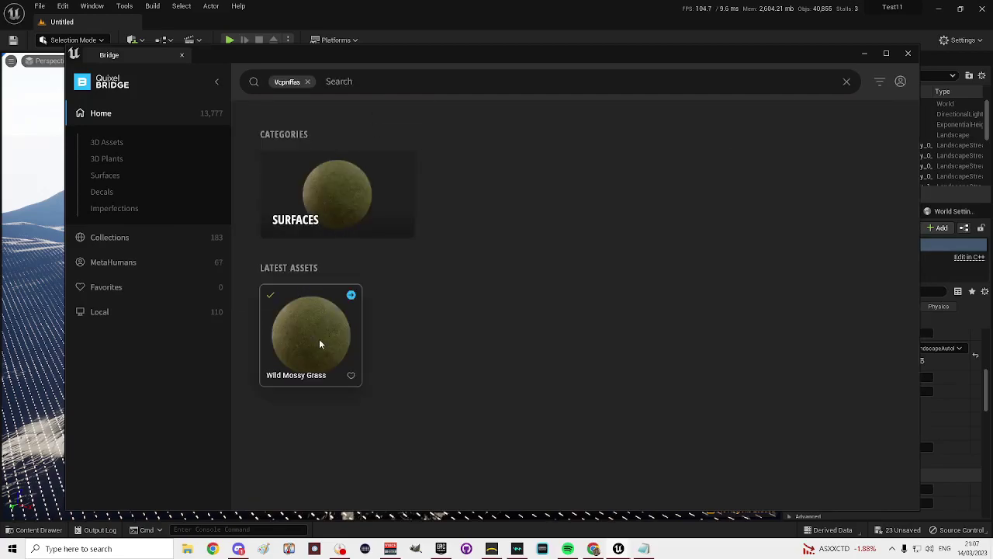
{"action": "left_click", "coordinate": [321, 340]}
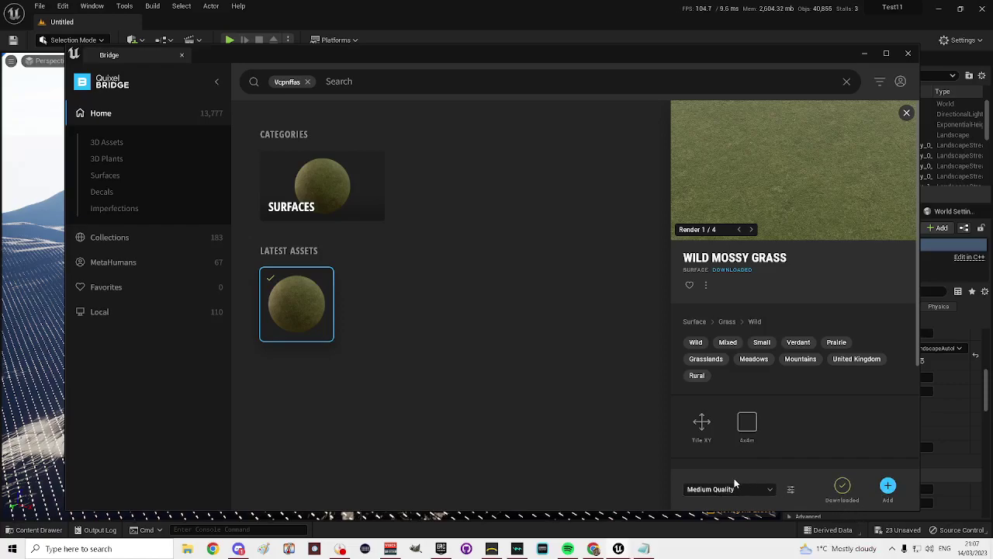
{"action": "left_click", "coordinate": [843, 486]}
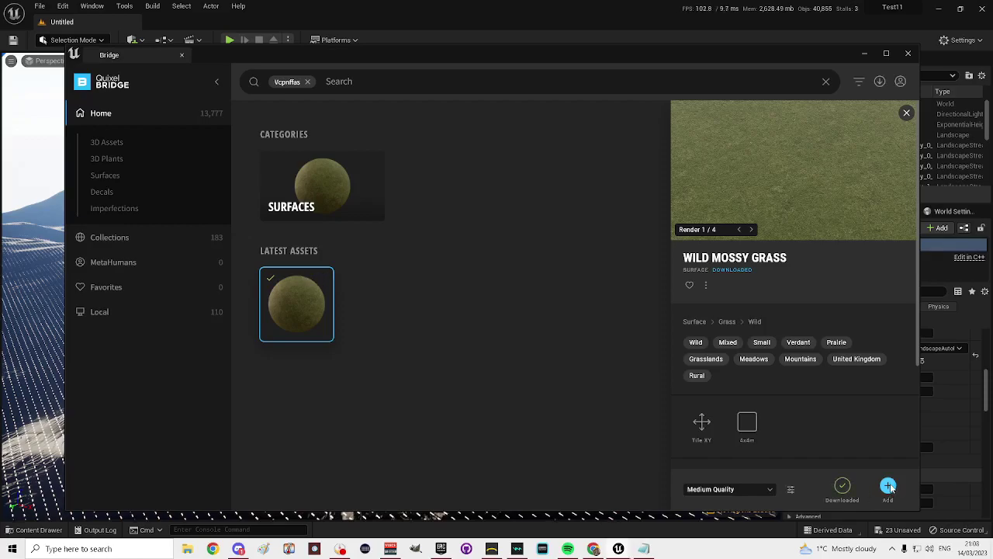
{"action": "left_click", "coordinate": [888, 487]}
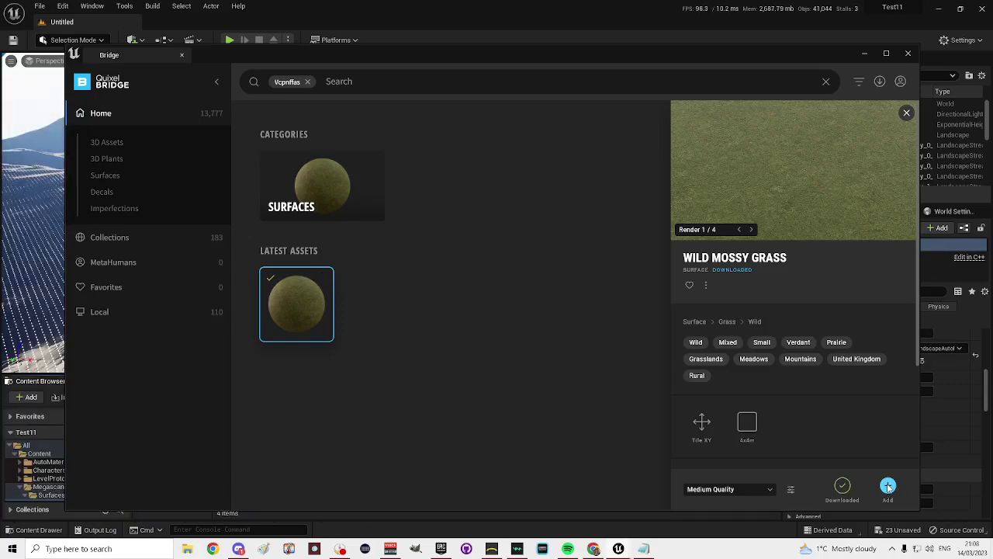
Move Bridge aside and open the Landscape's MI_LandscapeAutoMaterial instance for editing.
{"action": "left_click_drag", "start_coordinate": [449, 52], "coordinate": [992, 54]}
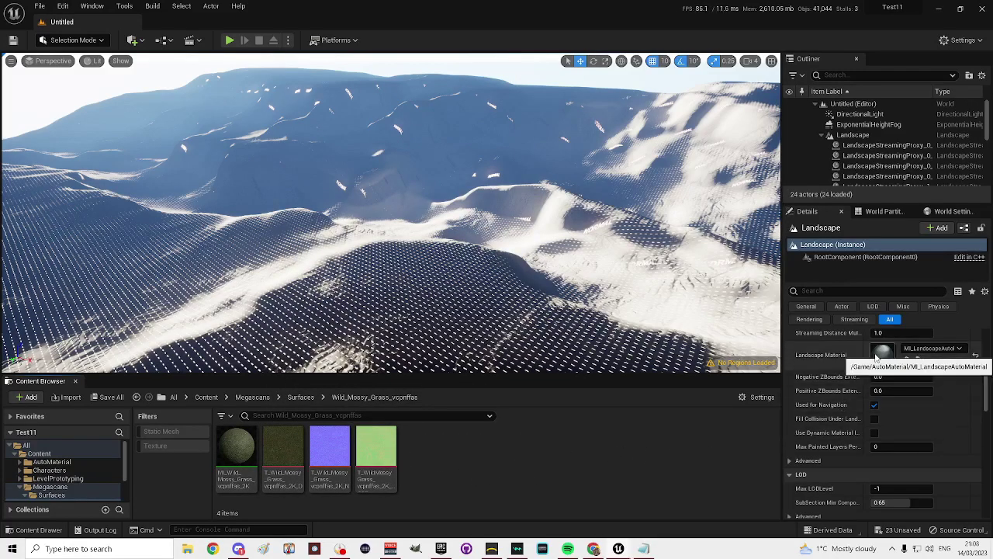
{"action": "double_click", "coordinate": [884, 355]}
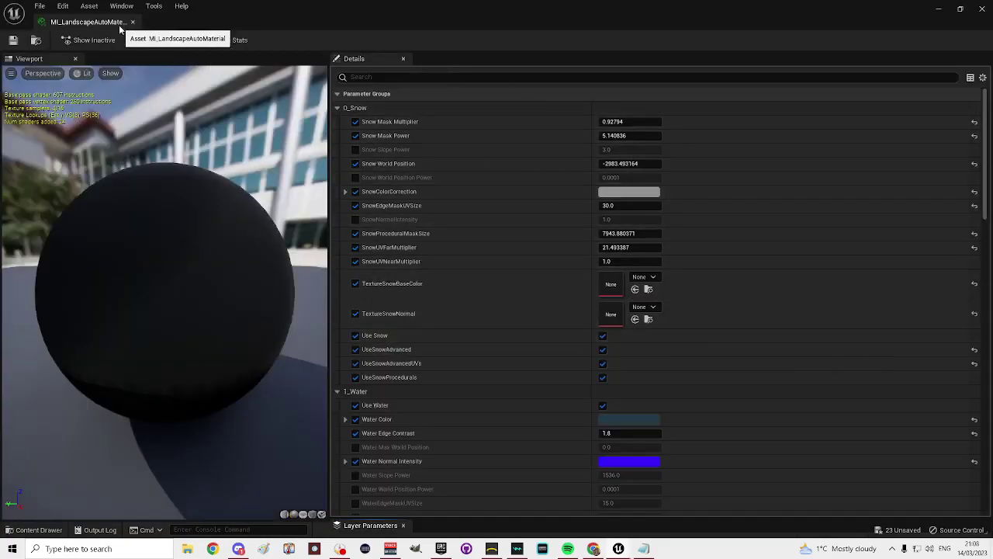
Undock the MI_LandscapeAutoMaterial editor into its own tall window beside the level viewport, keeping the Content Browser's Wild Mossy Grass textures accessible.
{"action": "left_click_drag", "start_coordinate": [88, 22], "coordinate": [569, 76]}
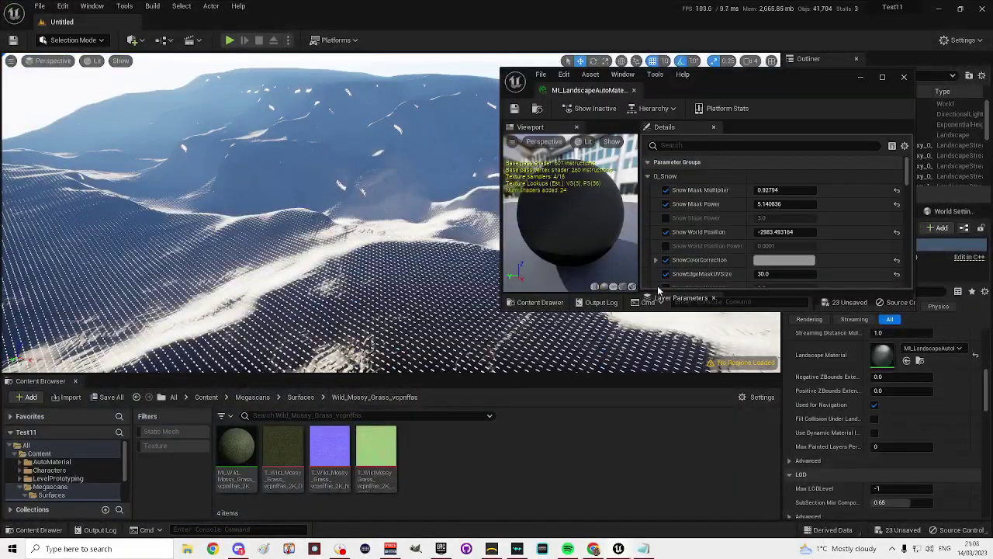
{"action": "left_click_drag", "start_coordinate": [810, 309], "coordinate": [814, 514]}
{"action": "left_click_drag", "start_coordinate": [782, 86], "coordinate": [848, 25]}
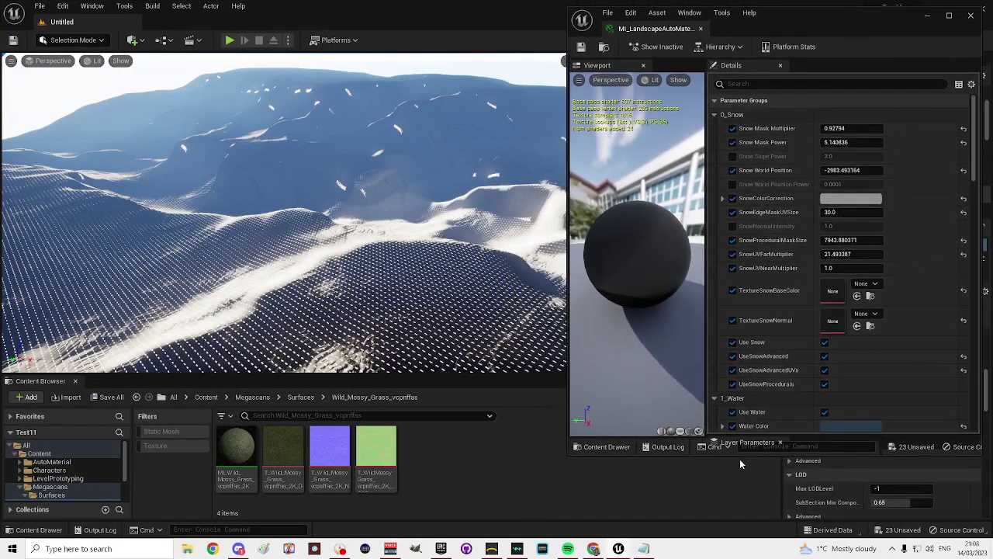
{"action": "left_click_drag", "start_coordinate": [743, 456], "coordinate": [743, 519]}
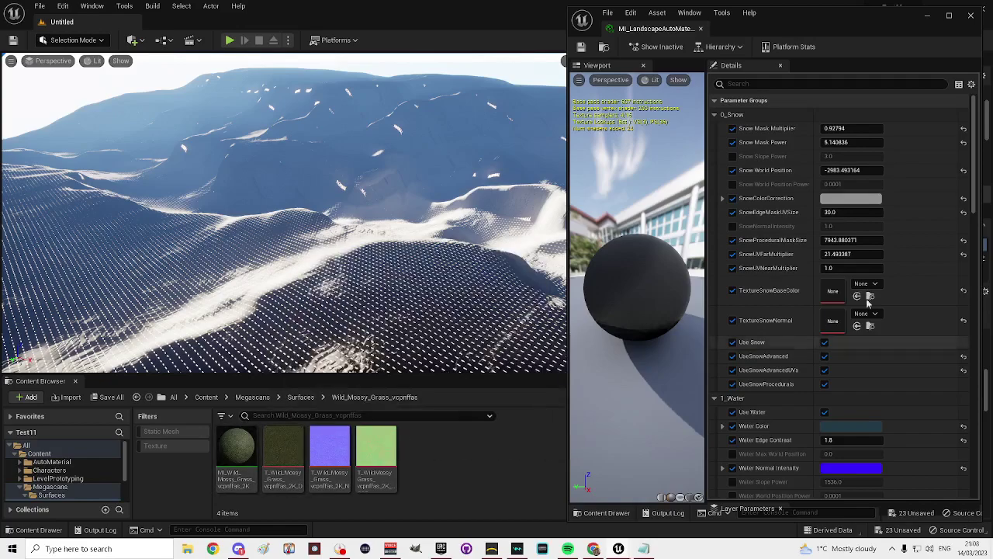
Assign T_Wild_Mossy_Grass_vcpnffas_2K_D to TextureGrassBaseColor and T_Wild_Mossy_Grass_vcpnffas_2K_N to TextureGrassNormal in the 3_Grass group.
{"action": "scroll", "coordinate": [771, 233], "scroll_direction": "down", "scroll_amount": 3}
{"action": "scroll", "coordinate": [768, 248], "scroll_direction": "down", "scroll_amount": 3}
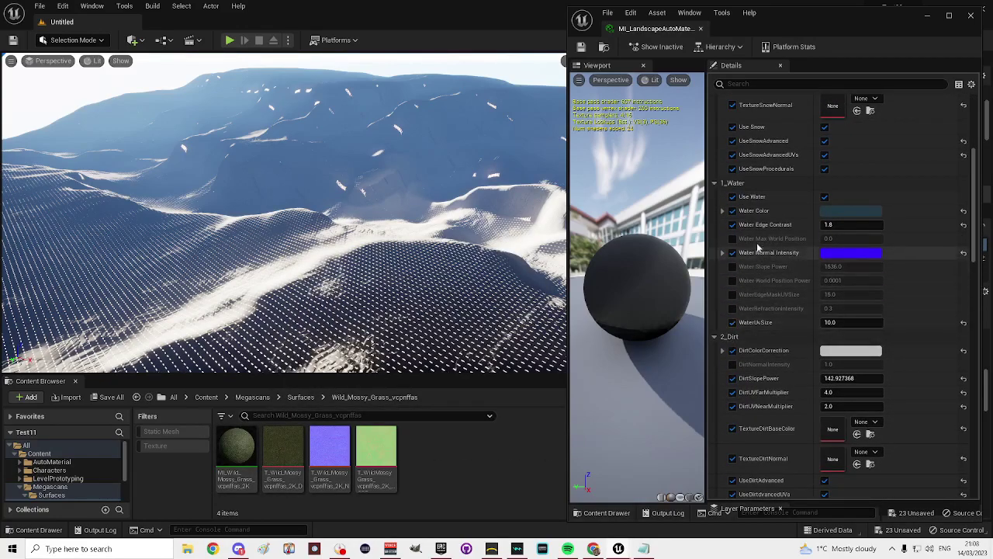
{"action": "scroll", "coordinate": [765, 260], "scroll_direction": "down", "scroll_amount": 5}
{"action": "scroll", "coordinate": [768, 263], "scroll_direction": "down", "scroll_amount": 5}
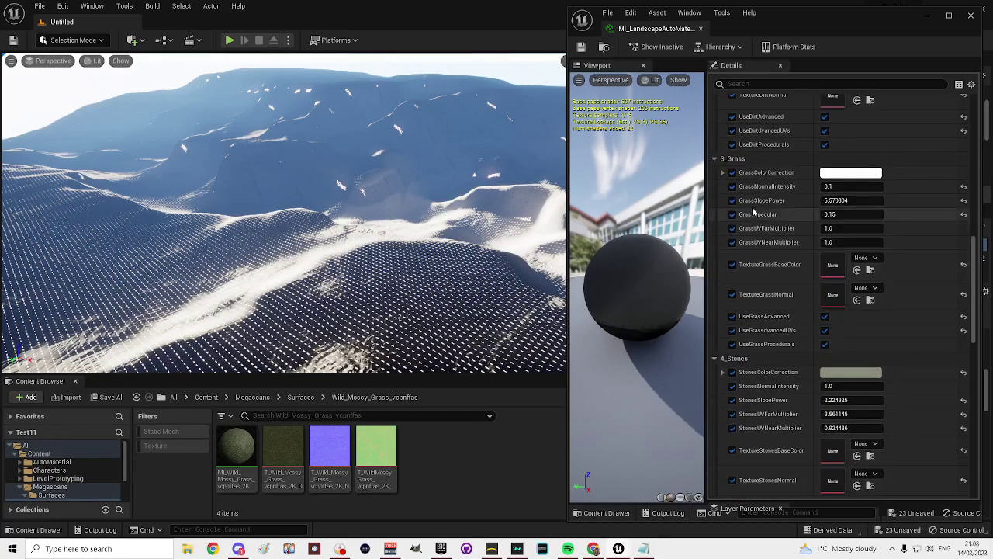
{"action": "scroll", "coordinate": [753, 216], "scroll_direction": "down", "scroll_amount": 1}
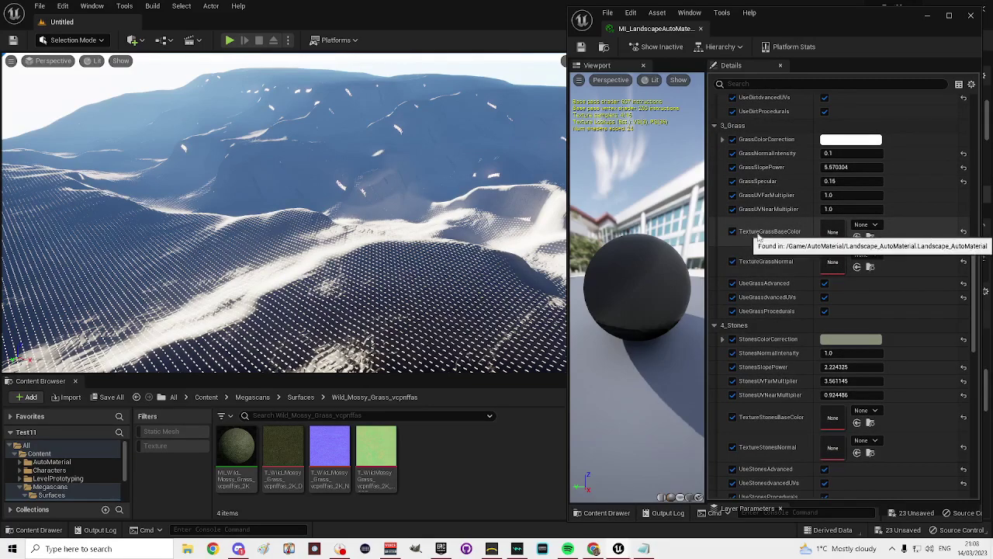
{"action": "left_click", "coordinate": [291, 447]}
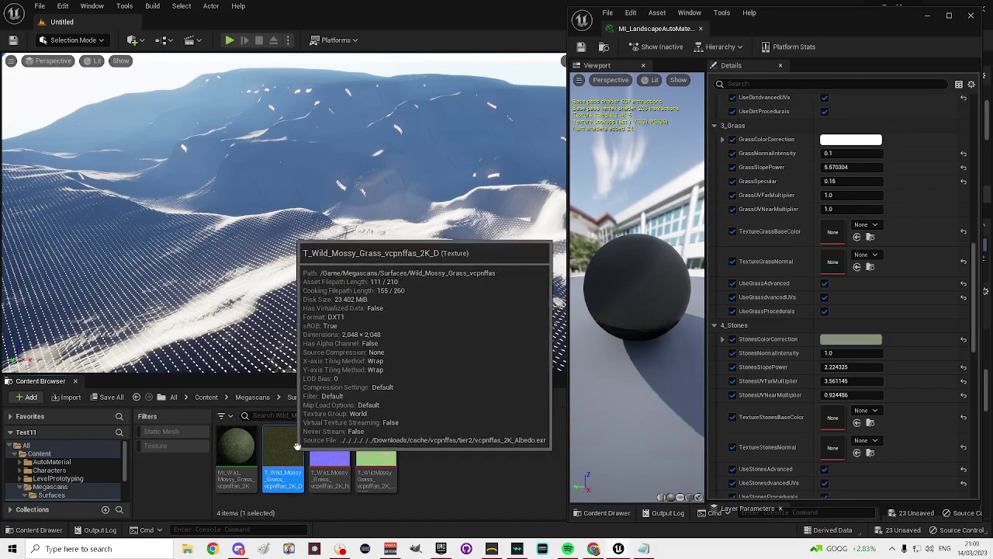
{"action": "left_click", "coordinate": [858, 237]}
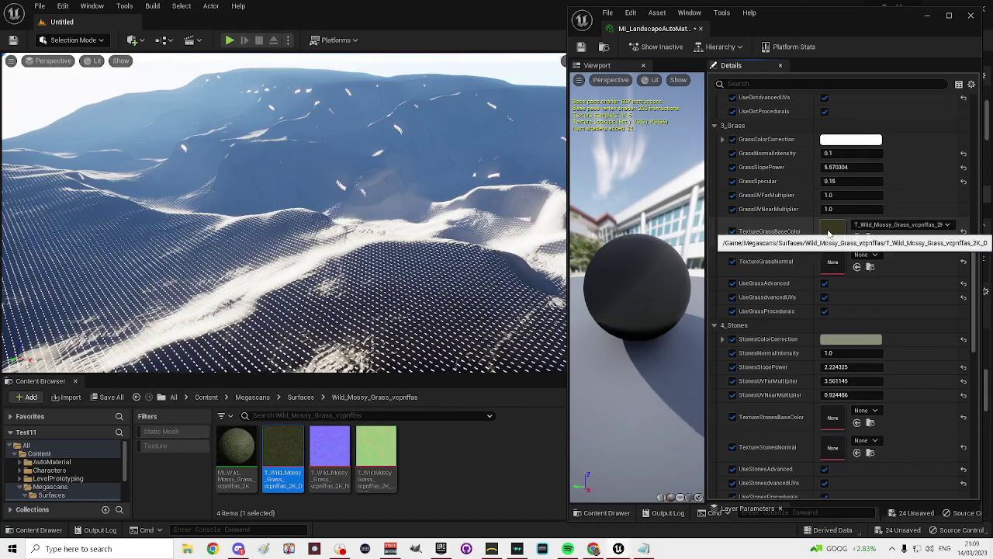
{"action": "left_click", "coordinate": [322, 449]}
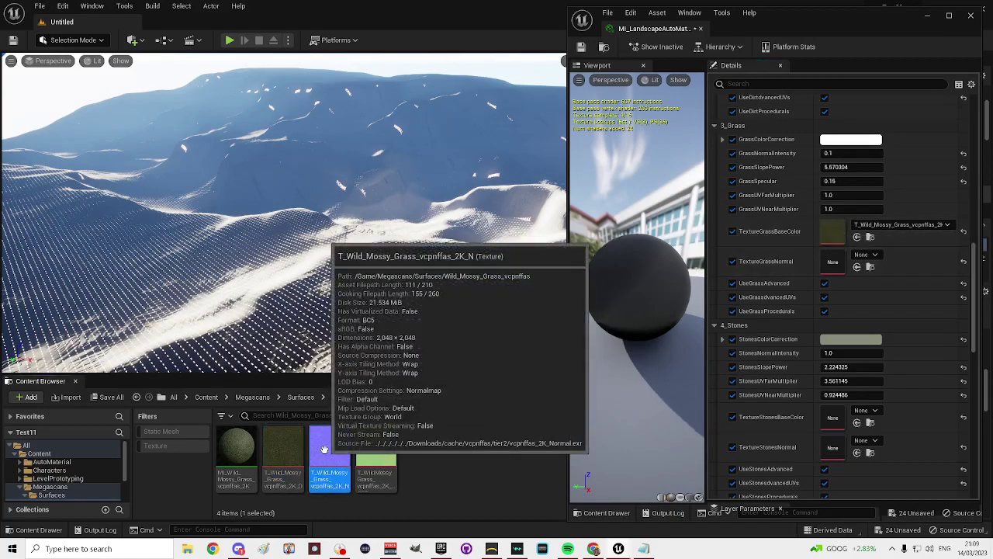
{"action": "left_click", "coordinate": [857, 268]}
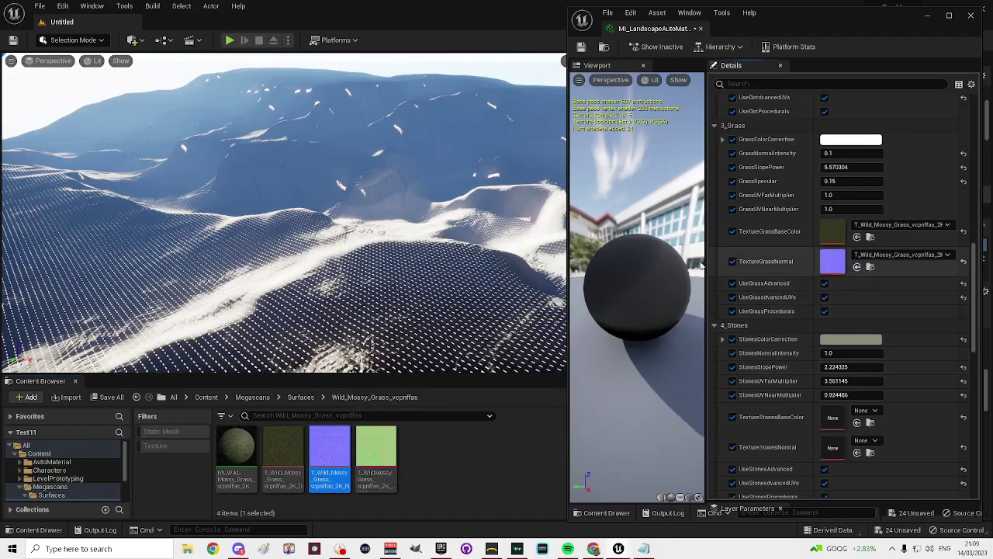
Inspect the terrain and examine the material's Dirt, Grass, Stones and Rock groups for texture slots that are still empty.
{"action": "mouse_move", "coordinate": [475, 225]}
{"action": "right_mouse_down"}
{"action": "mouse_move", "coordinate": [470, 260]}
{"action": "mouse_move", "coordinate": [466, 232]}
{"action": "mouse_move", "coordinate": [434, 234]}
{"action": "mouse_move", "coordinate": [428, 206]}
{"action": "mouse_move", "coordinate": [430, 272]}
{"action": "mouse_move", "coordinate": [423, 214]}
{"action": "mouse_move", "coordinate": [441, 224]}
{"action": "mouse_move", "coordinate": [444, 256]}
{"action": "mouse_move", "coordinate": [443, 222]}
{"action": "mouse_move", "coordinate": [445, 259]}
{"action": "mouse_move", "coordinate": [446, 244]}
{"action": "mouse_move", "coordinate": [479, 223]}
{"action": "right_mouse_up"}
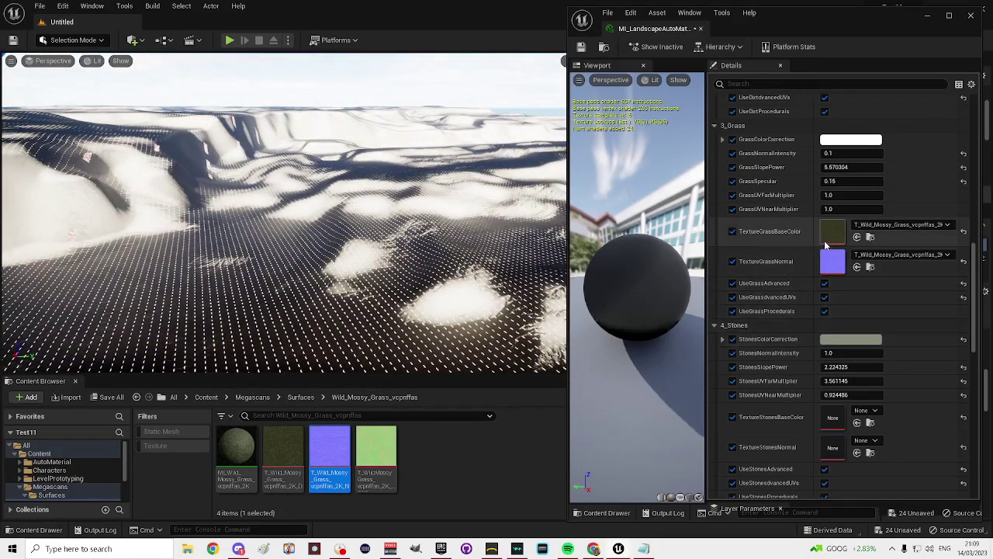
{"action": "scroll", "coordinate": [786, 223], "scroll_direction": "up", "scroll_amount": 3}
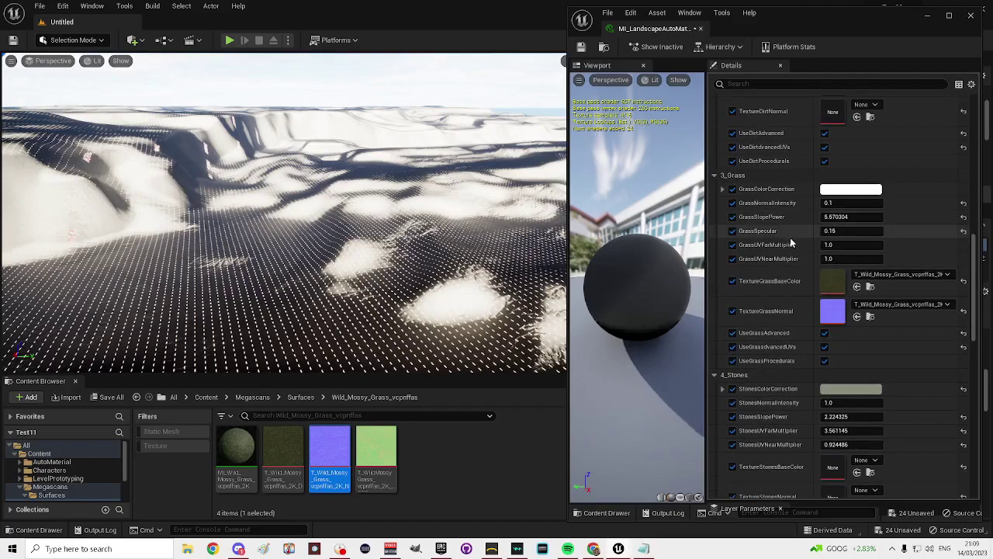
{"action": "scroll", "coordinate": [788, 248], "scroll_direction": "down", "scroll_amount": 10}
{"action": "scroll", "coordinate": [785, 270], "scroll_direction": "down", "scroll_amount": 6}
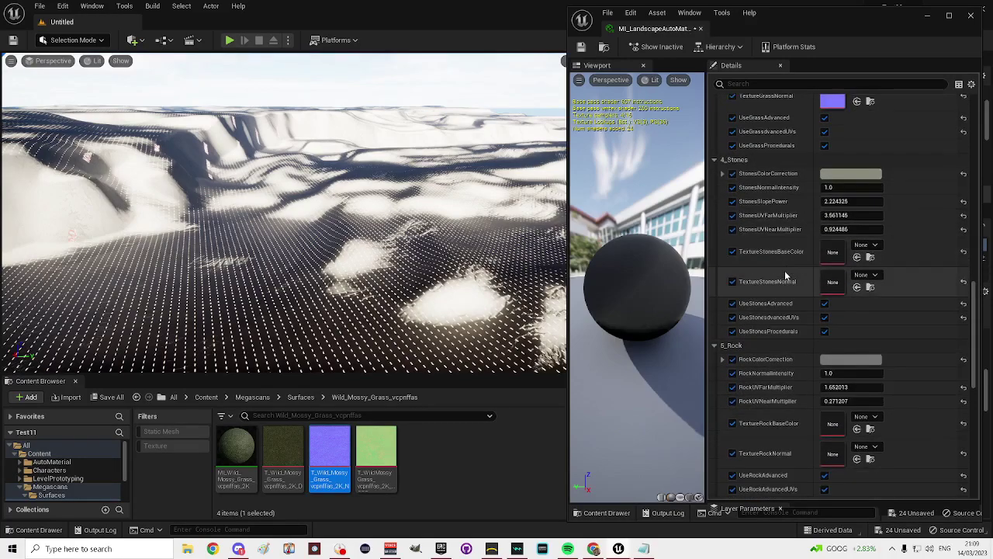
{"action": "scroll", "coordinate": [785, 270], "scroll_direction": "up", "scroll_amount": 3}
{"action": "scroll", "coordinate": [785, 276], "scroll_direction": "up", "scroll_amount": 3}
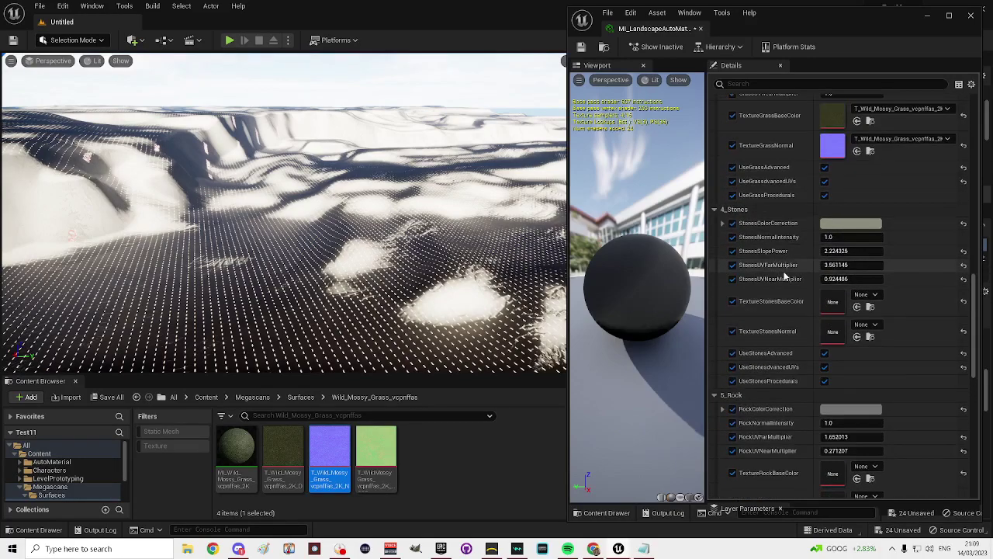
{"action": "scroll", "coordinate": [784, 275], "scroll_direction": "up", "scroll_amount": 6}
{"action": "scroll", "coordinate": [785, 275], "scroll_direction": "down", "scroll_amount": 7}
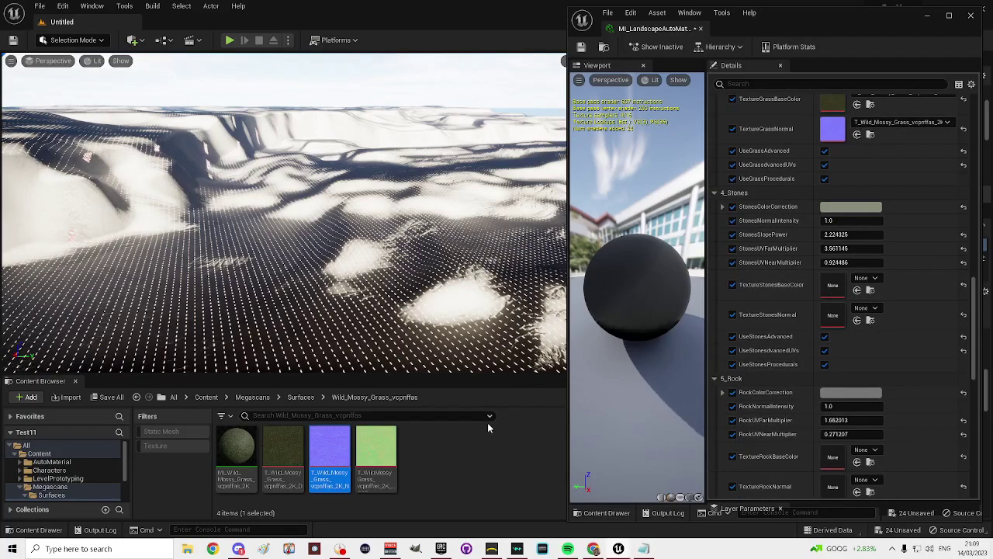
{"action": "scroll", "coordinate": [792, 309], "scroll_direction": "up", "scroll_amount": 3}
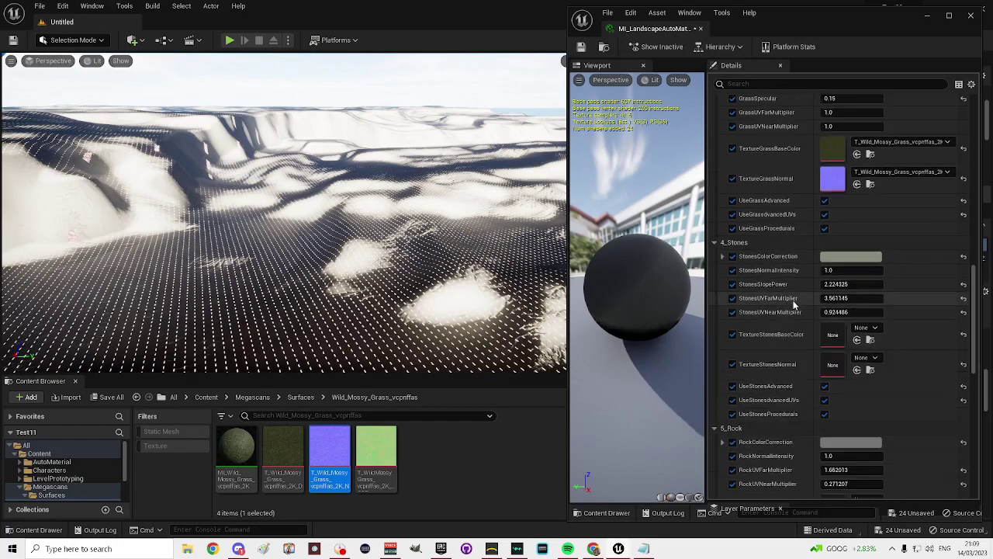
{"action": "scroll", "coordinate": [793, 306], "scroll_direction": "up", "scroll_amount": 4}
{"action": "scroll", "coordinate": [793, 310], "scroll_direction": "down", "scroll_amount": 7}
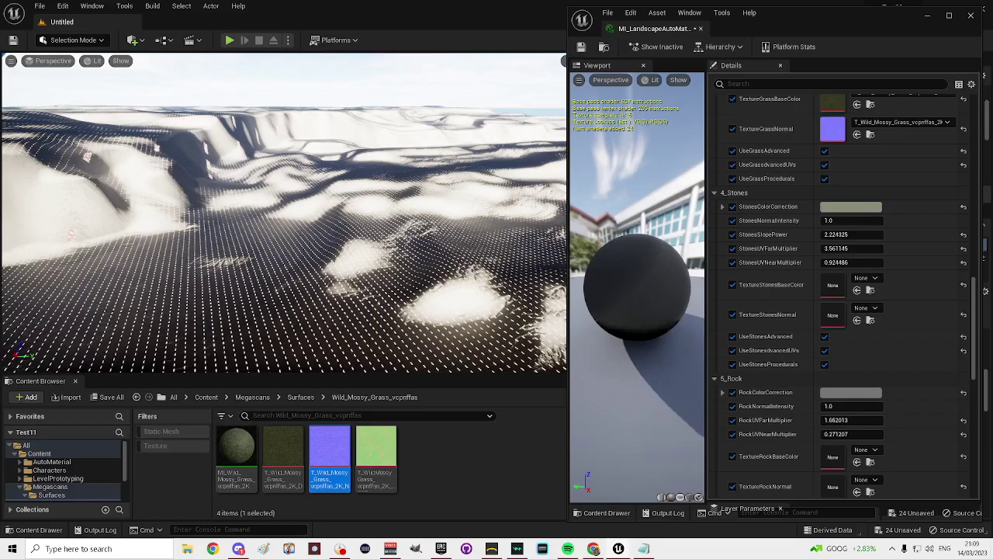
Bring the Quixel_Assets_Guide.txt notes into view, copy the Mossy_Rocky_Ground asset code vcqhcig, and minimize the notes.
{"action": "left_click_drag", "start_coordinate": [992, 117], "coordinate": [211, 73]}
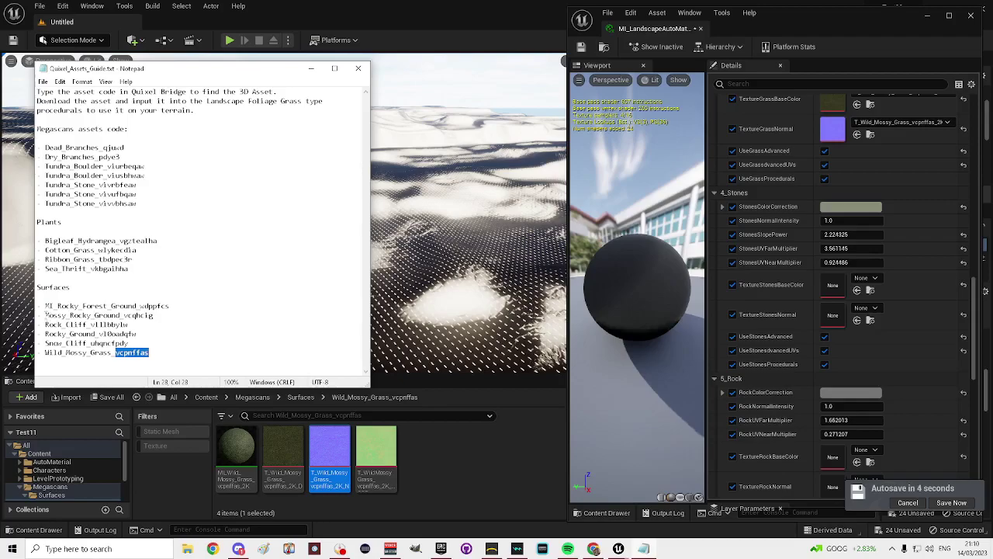
{"action": "left_click_drag", "start_coordinate": [45, 315], "coordinate": [159, 316]}
{"action": "left_click", "coordinate": [125, 316]}
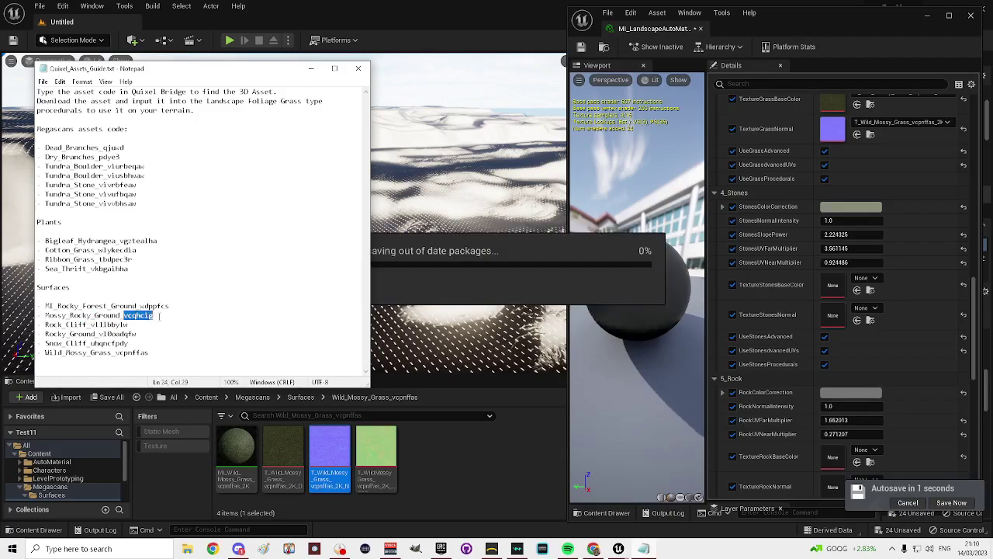
{"action": "right_click", "coordinate": [142, 315]}
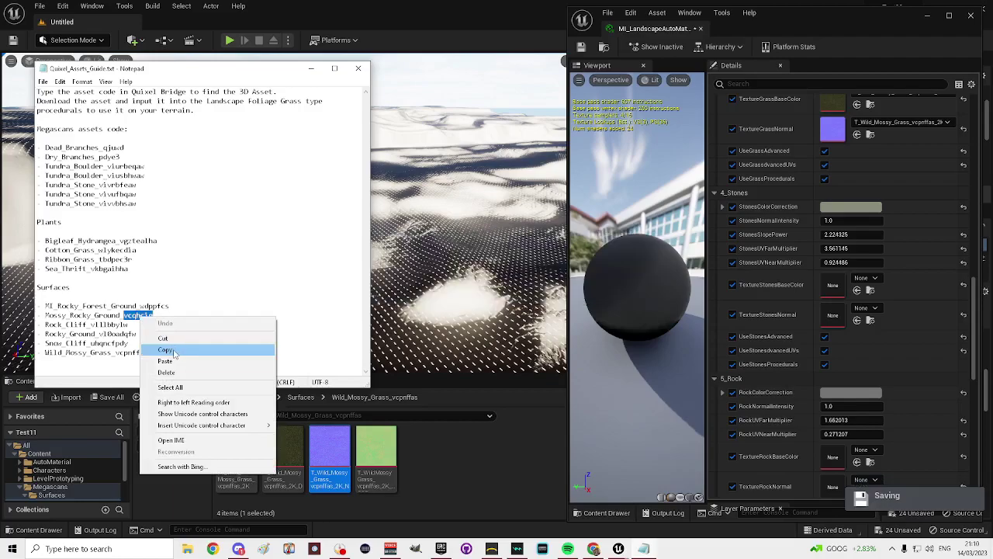
{"action": "left_click", "coordinate": [156, 349]}
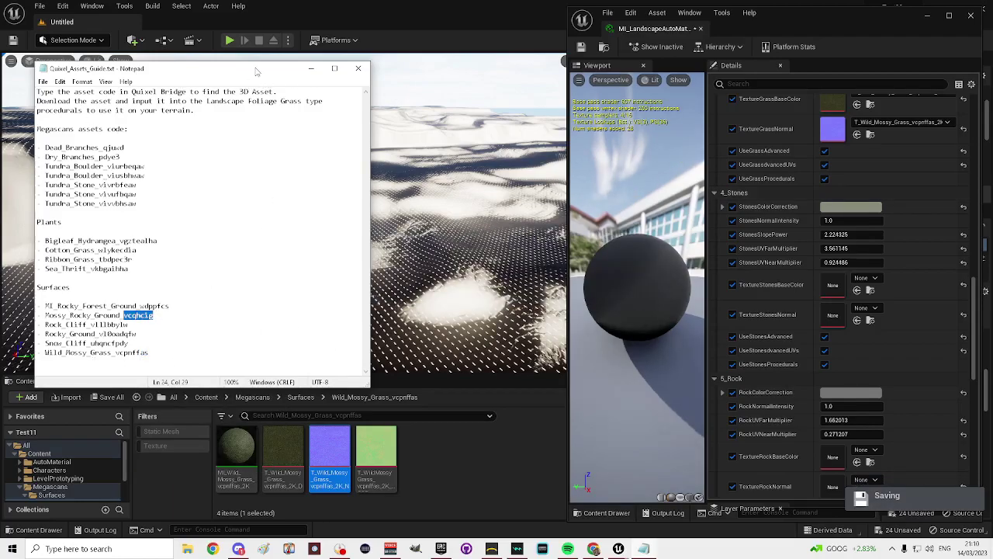
{"action": "left_click", "coordinate": [311, 68]}
Search Quixel Bridge for vcqhcig, add the Mossy Rocky Ground surface to the project at Medium Quality, and move Bridge aside.
{"action": "left_click", "coordinate": [134, 41]}
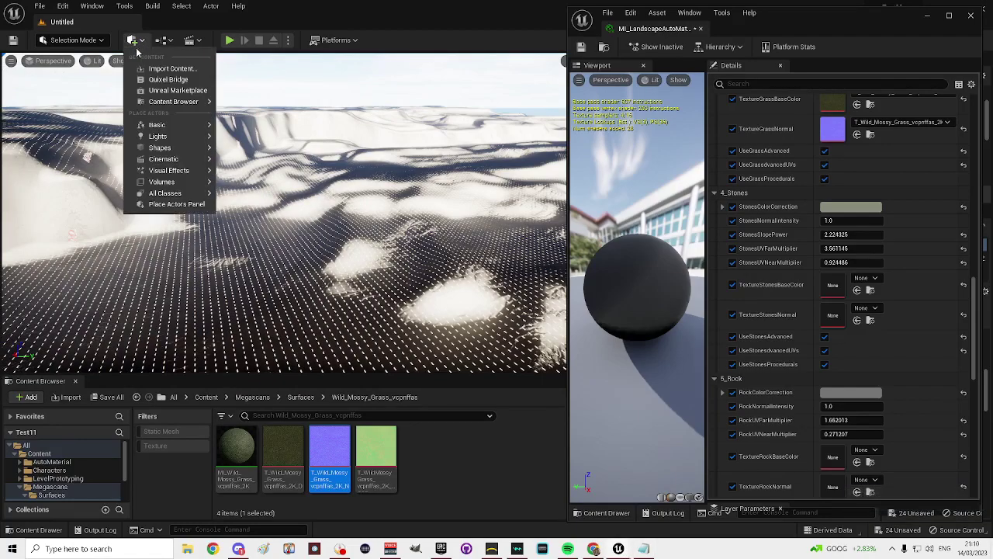
{"action": "left_click", "coordinate": [164, 79]}
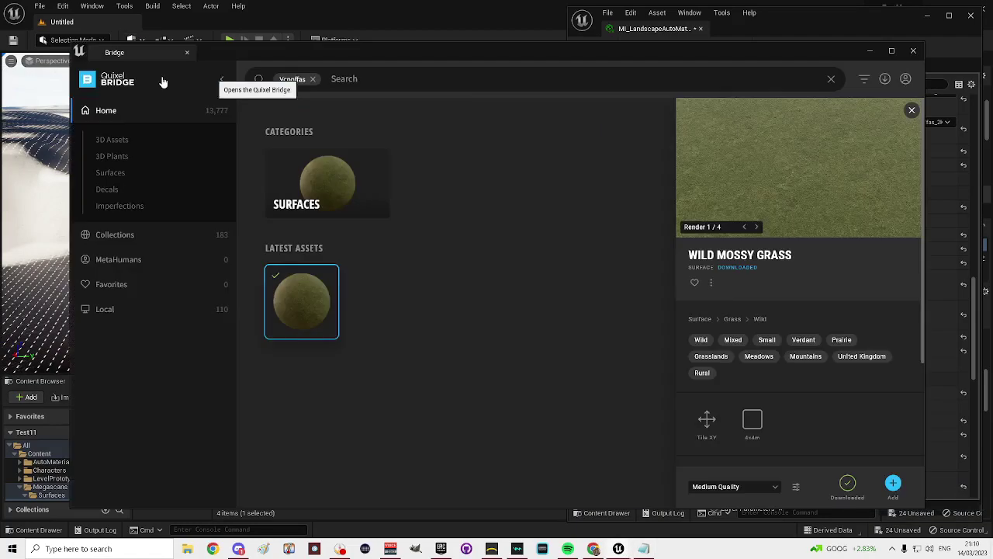
{"action": "left_click", "coordinate": [312, 79]}
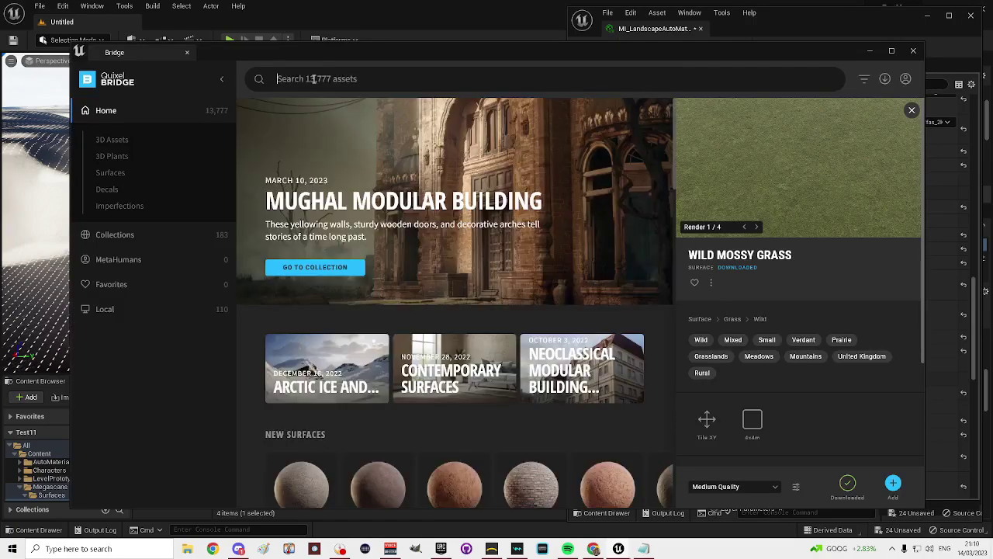
{"action": "left_click", "coordinate": [298, 79]}
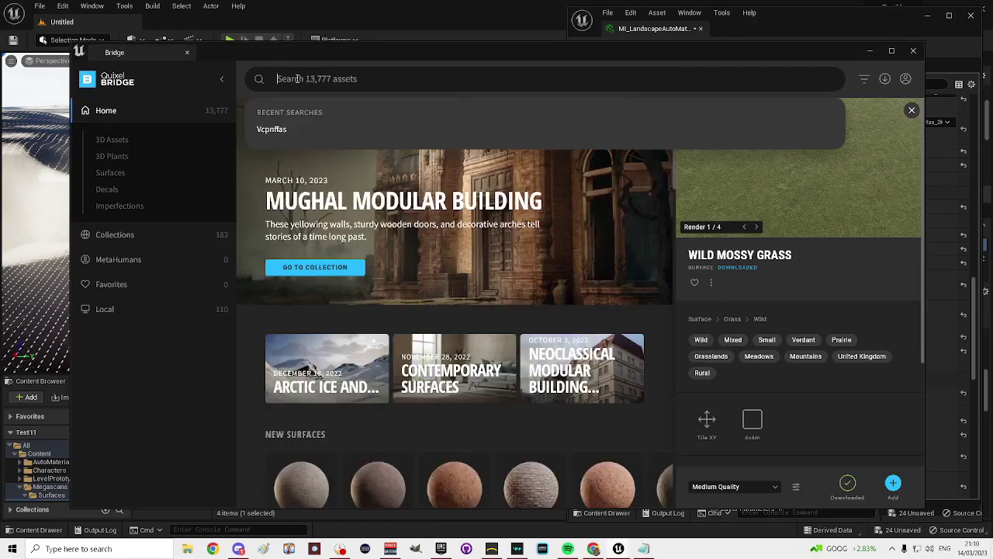
{"action": "type", "text": "vcqhcig"}
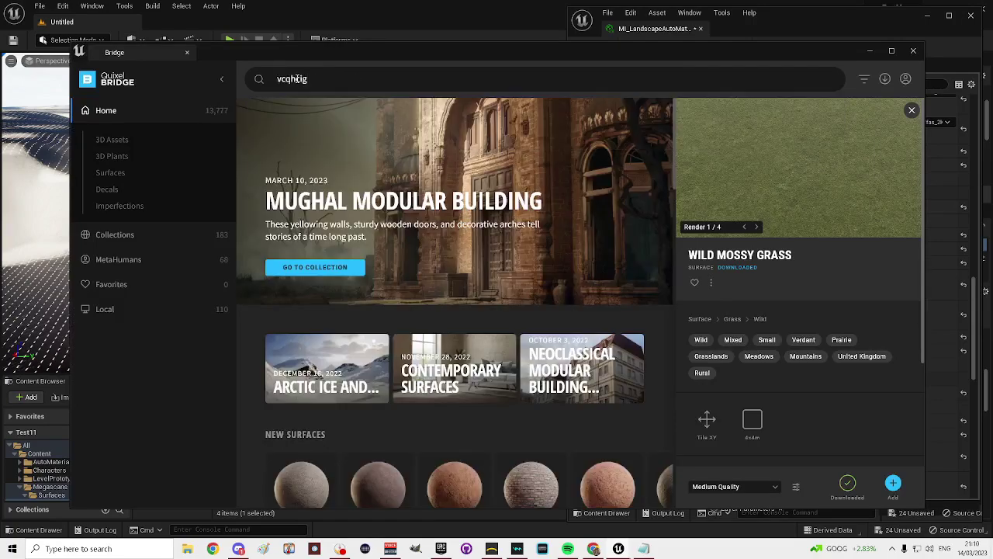
{"action": "key", "text": "Return"}
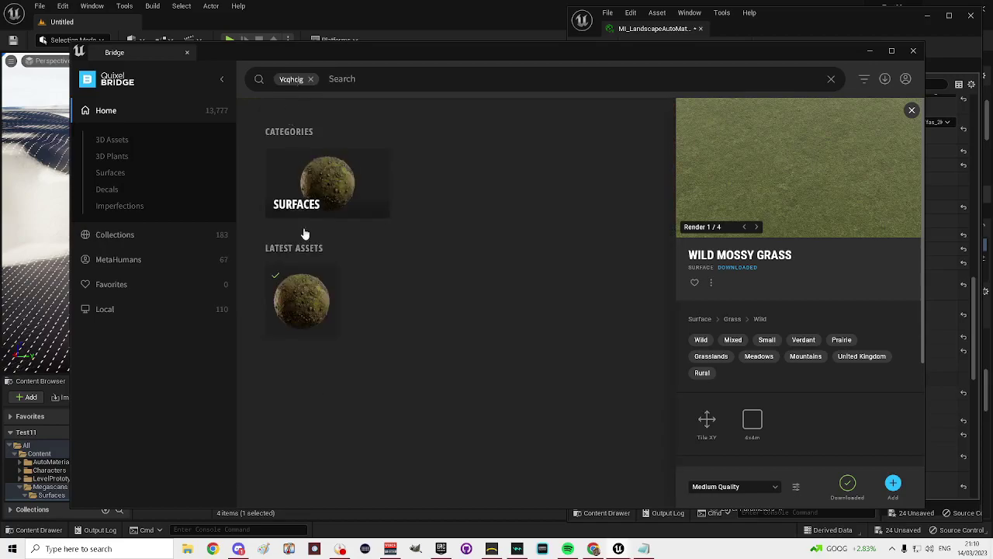
{"action": "left_click", "coordinate": [307, 296]}
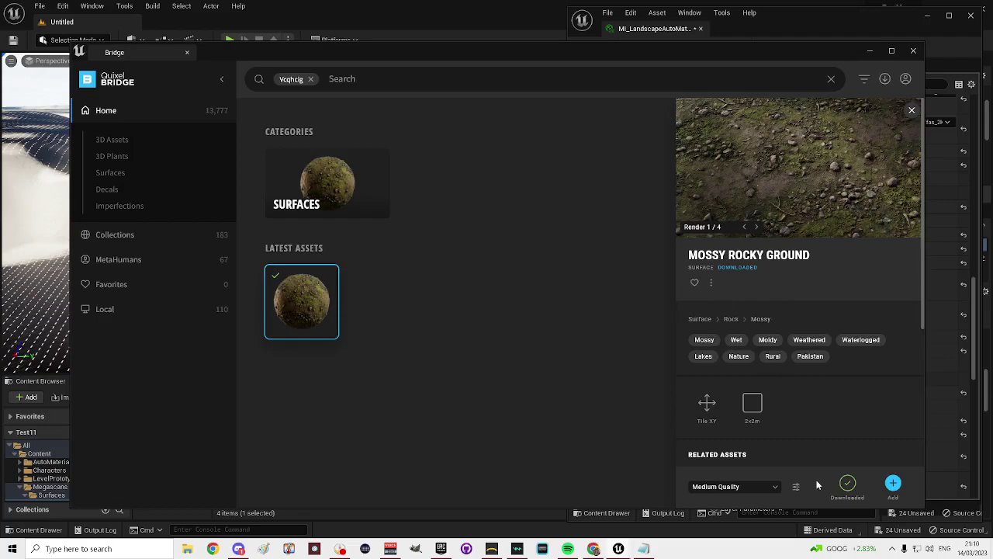
{"action": "left_click", "coordinate": [848, 482]}
{"action": "left_click", "coordinate": [893, 483]}
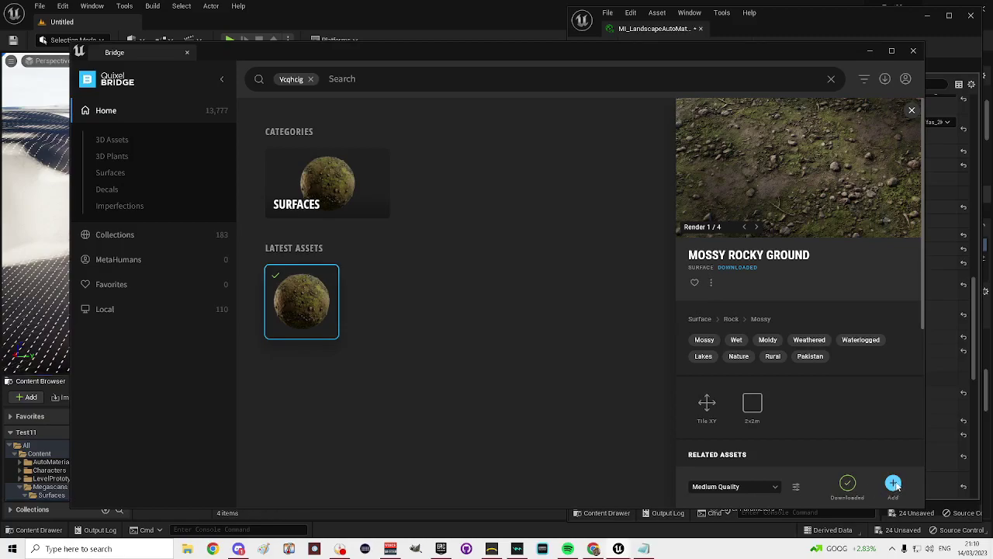
{"action": "left_click_drag", "start_coordinate": [482, 57], "coordinate": [992, 57]}
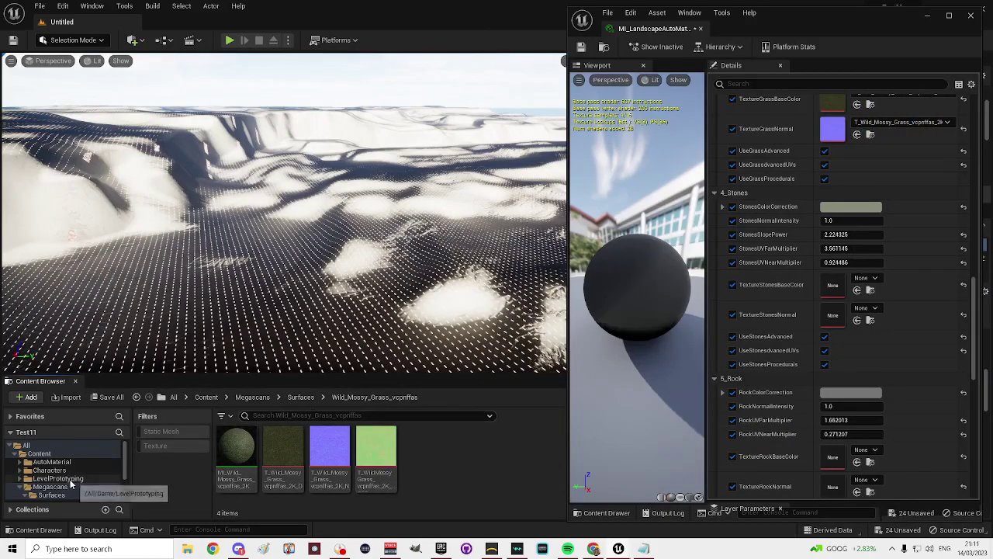
Assign T_Mossy_Rocky_Ground_vcqhcig_2K_D to TextureDirtBaseColor and T_Mossy_Rocky_Ground_vcqhcig_2K_N to TextureDirtNormal in the 2_Dirt group.
{"action": "scroll", "coordinate": [81, 477], "scroll_direction": "down", "scroll_amount": 2}
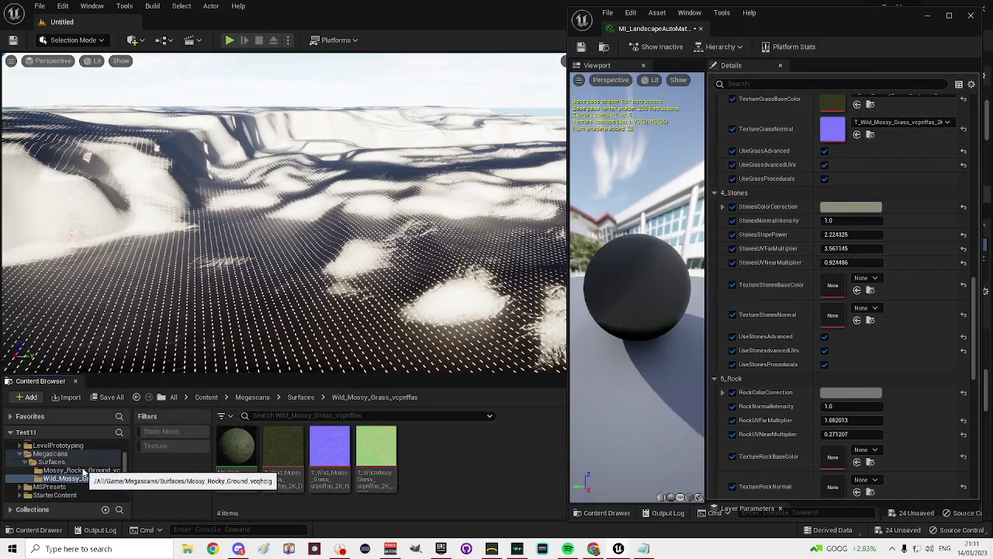
{"action": "left_click", "coordinate": [78, 470]}
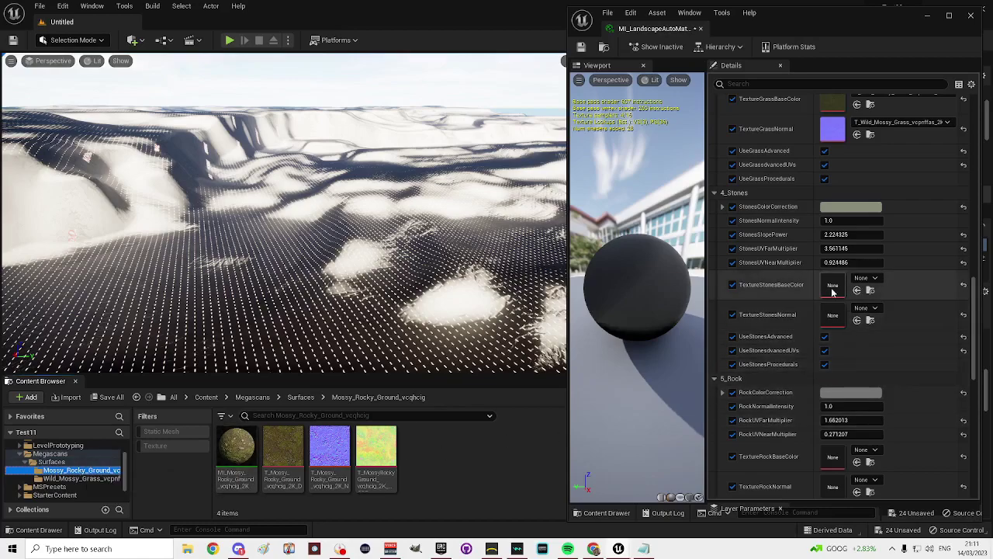
{"action": "scroll", "coordinate": [778, 282], "scroll_direction": "up", "scroll_amount": 4}
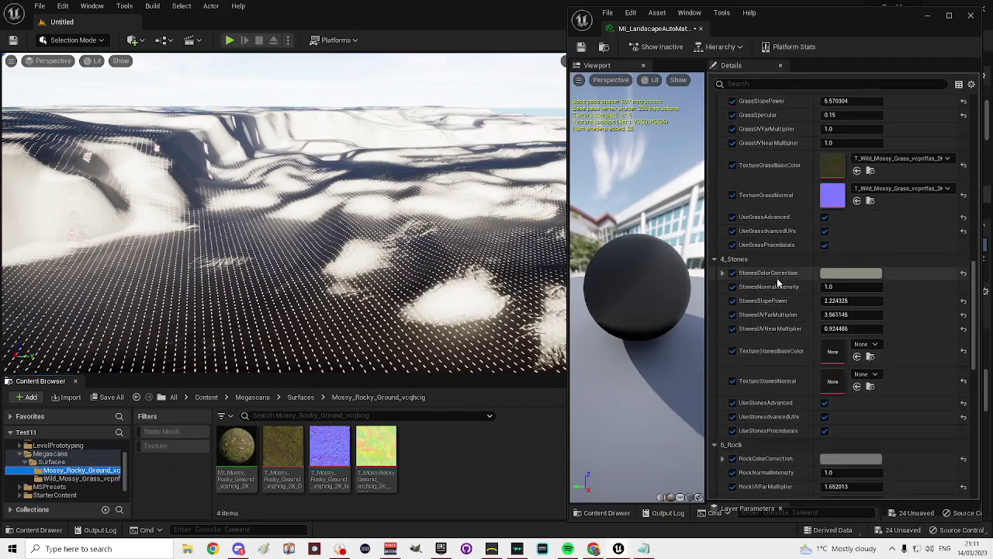
{"action": "scroll", "coordinate": [778, 281], "scroll_direction": "up", "scroll_amount": 4}
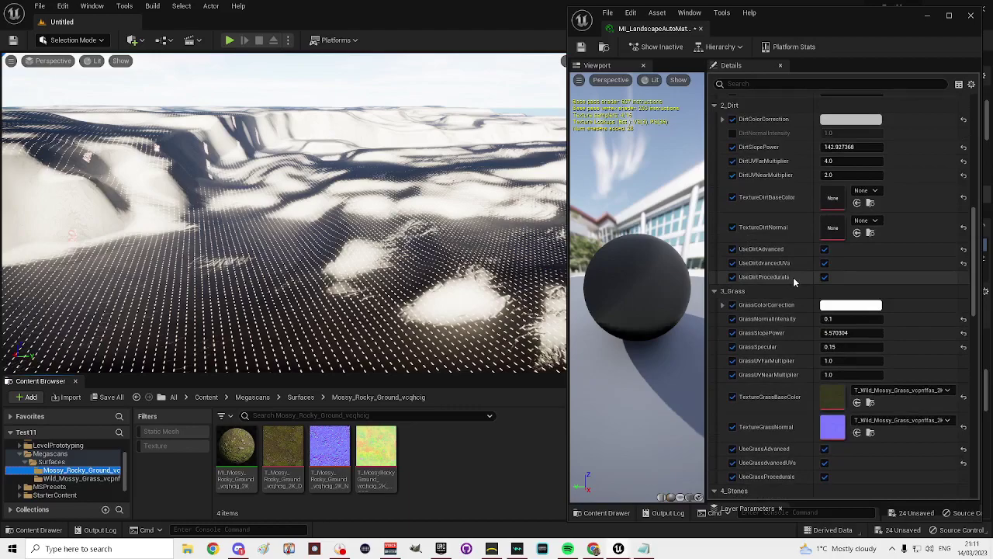
{"action": "scroll", "coordinate": [794, 277], "scroll_direction": "up", "scroll_amount": 1}
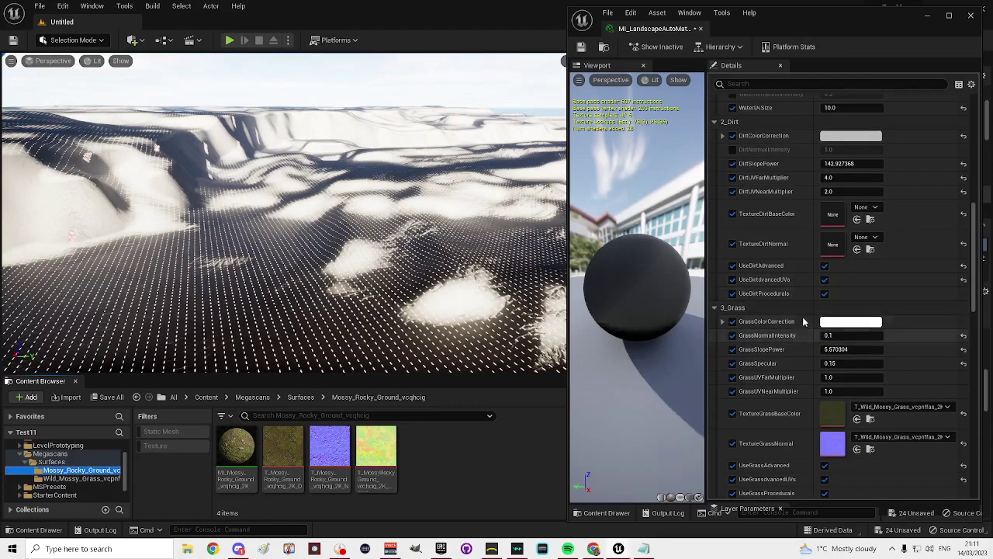
{"action": "left_click_drag", "start_coordinate": [283, 454], "coordinate": [807, 216]}
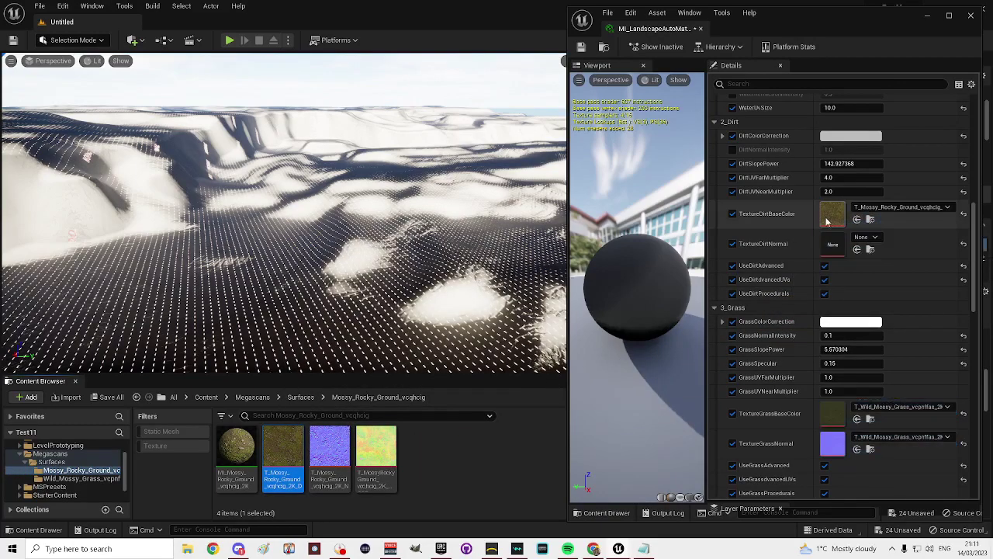
{"action": "left_click_drag", "start_coordinate": [323, 473], "coordinate": [831, 247]}
Look across the terrain toward the horizon and close the landscape material instance editor.
{"action": "right_click_drag", "start_coordinate": [386, 273], "coordinate": [6, 370]}
{"action": "mouse_move", "coordinate": [284, 213]}
{"action": "right_mouse_down"}
{"action": "mouse_move", "coordinate": [318, 267]}
{"action": "mouse_move", "coordinate": [350, 260]}
{"action": "mouse_move", "coordinate": [350, 217]}
{"action": "mouse_move", "coordinate": [350, 230]}
{"action": "right_mouse_up"}
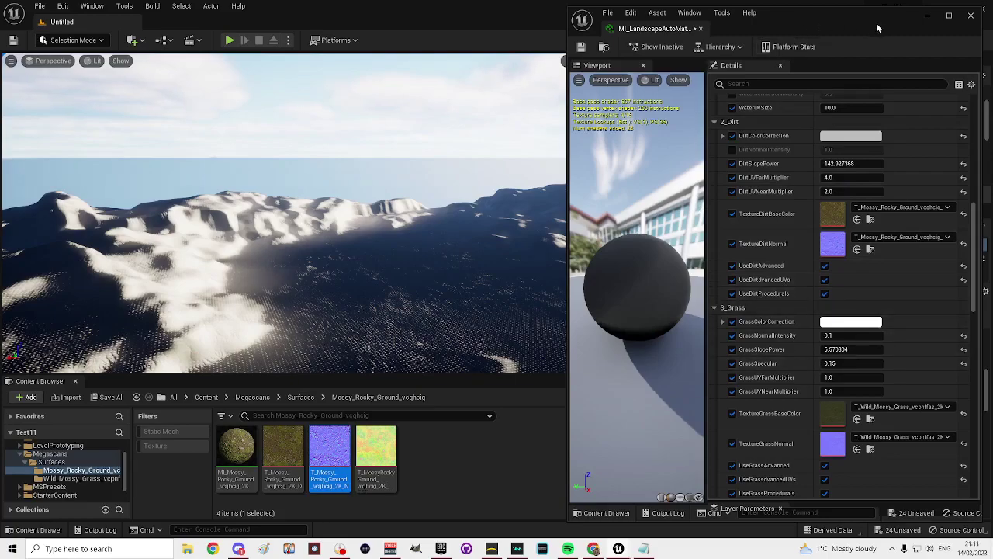
{"action": "left_click", "coordinate": [971, 15]}
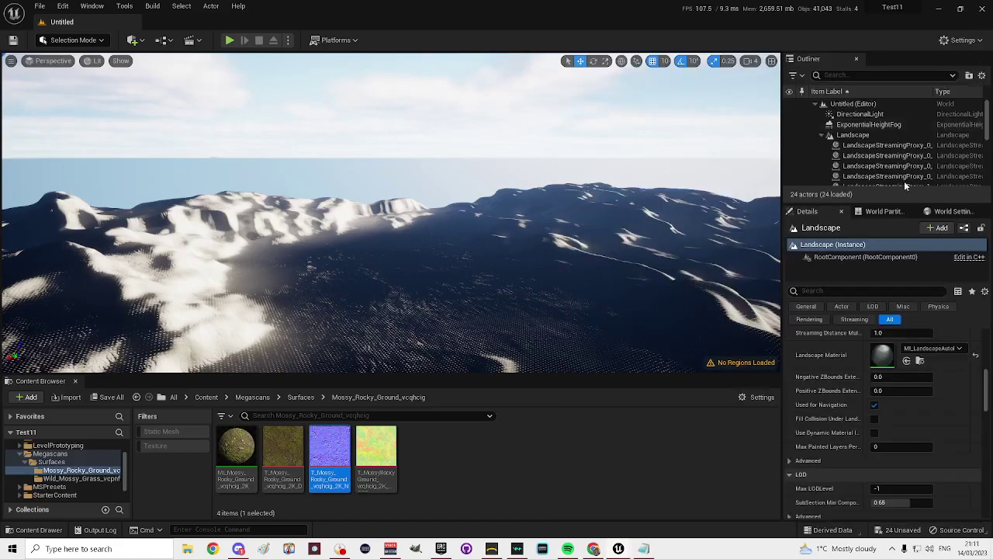
Save the level as Test11 in a new Maps folder created under Content.
{"action": "left_click", "coordinate": [13, 39]}
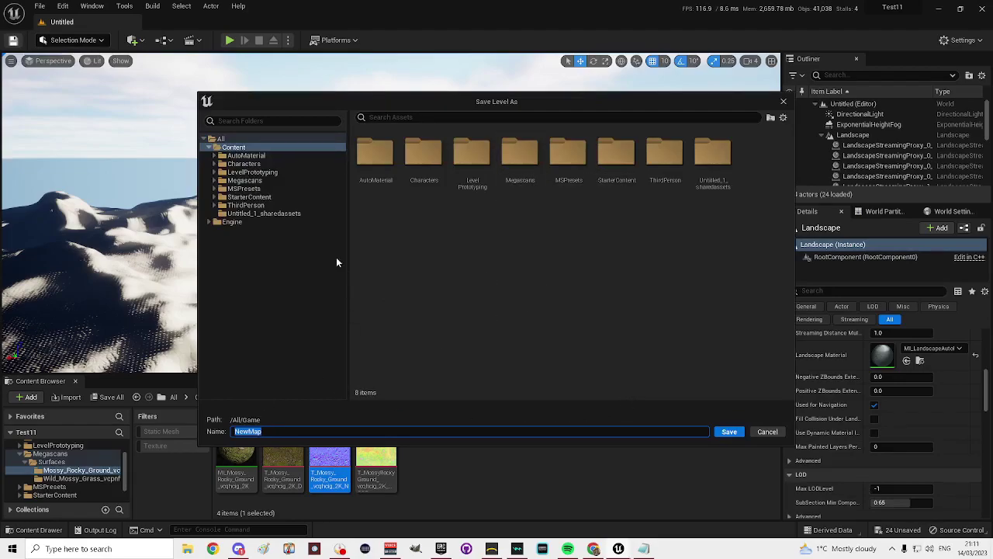
{"action": "right_click", "coordinate": [239, 149]}
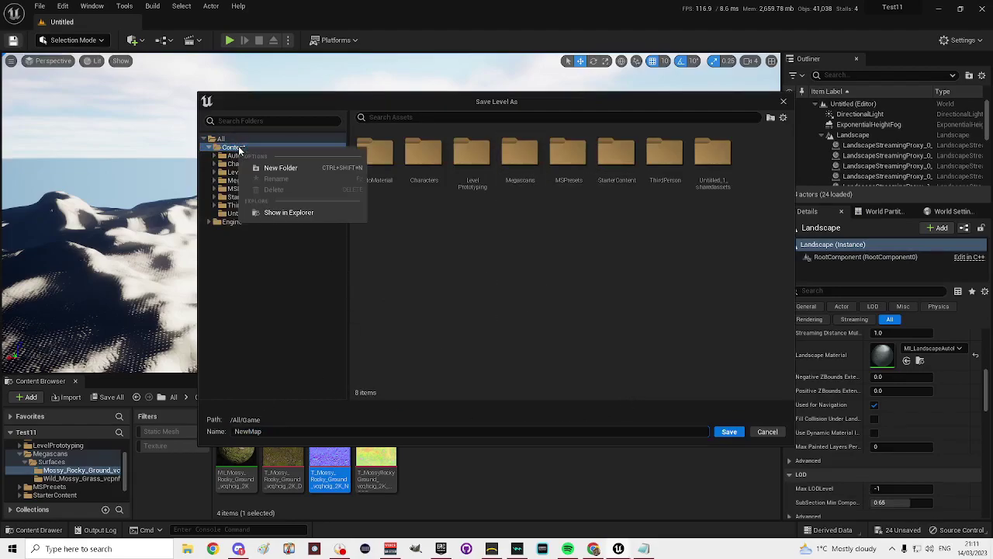
{"action": "left_click", "coordinate": [281, 168]}
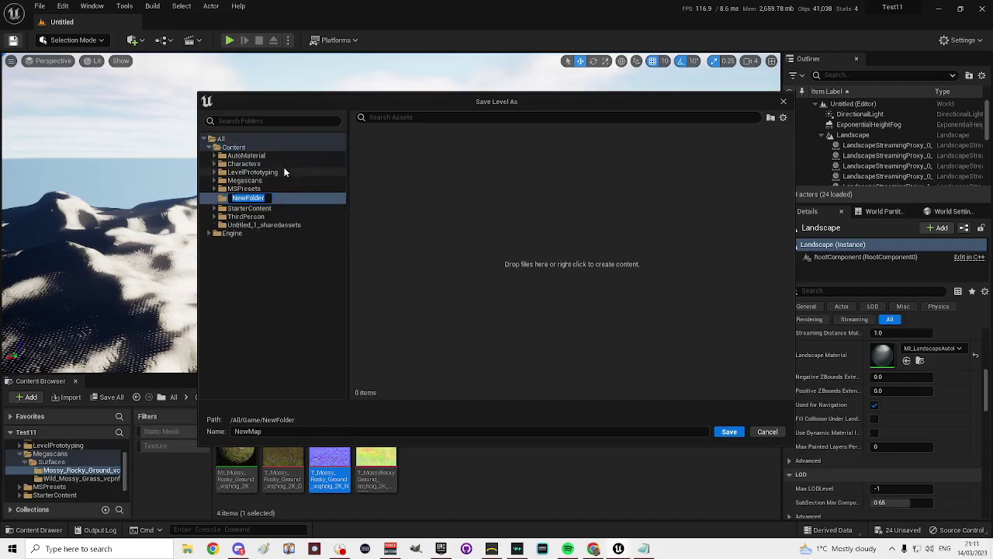
{"action": "type", "text": "Maps"}
{"action": "key", "text": "Return"}
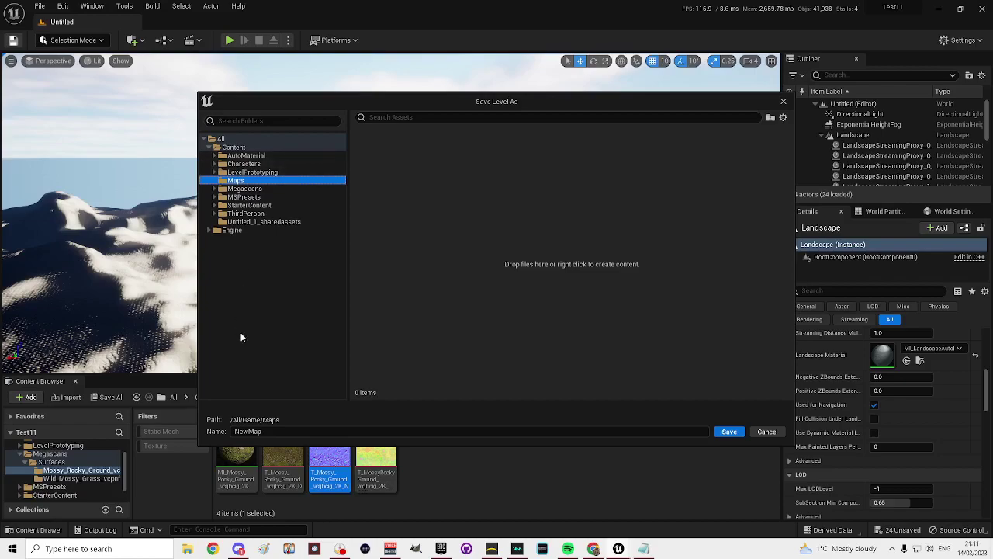
{"action": "left_click", "coordinate": [279, 431]}
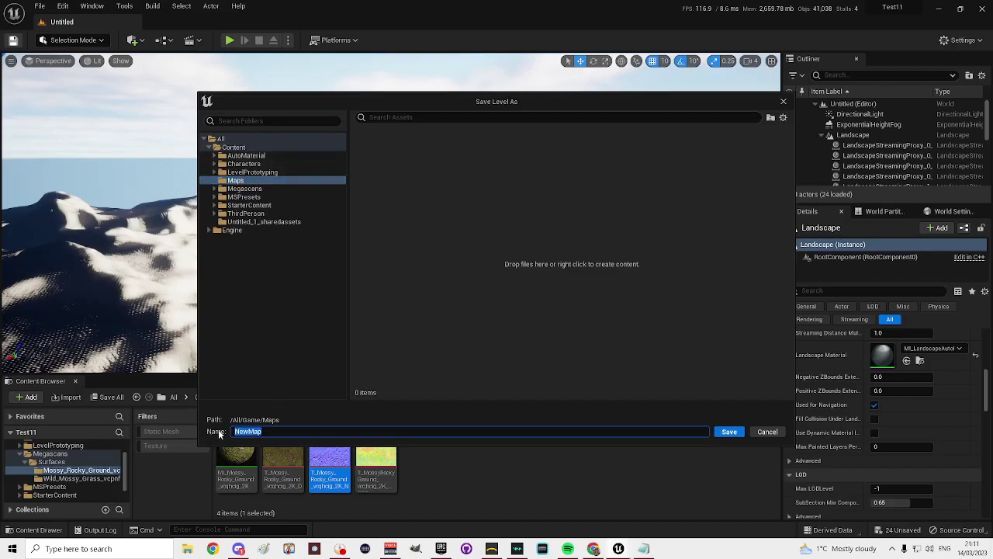
{"action": "type", "text": "Test11"}
{"action": "left_click", "coordinate": [737, 433]}
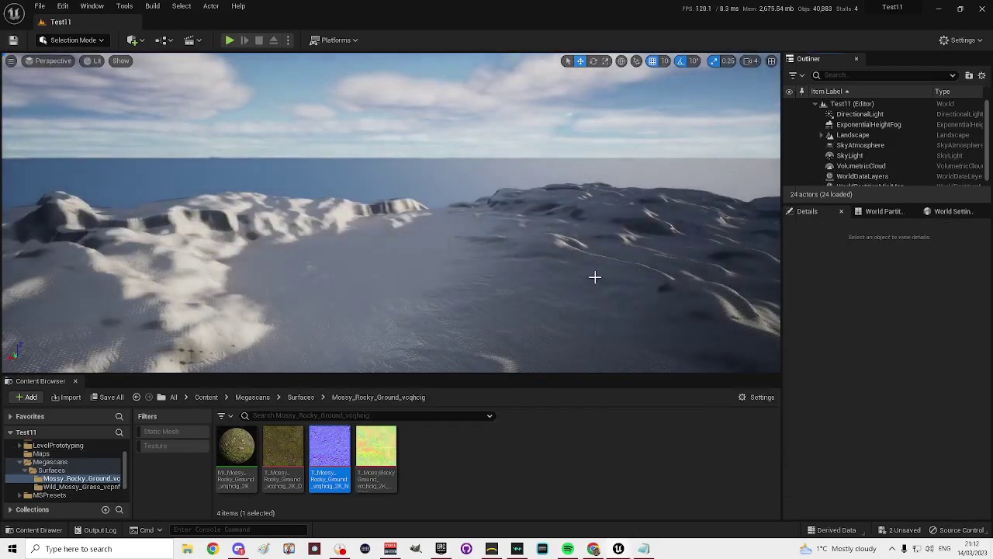
Fly over the terrain and examine its surface texturing from above and up close.
{"action": "right_click_drag", "start_coordinate": [594, 277], "coordinate": [529, 198]}
{"action": "key", "text": "d"}
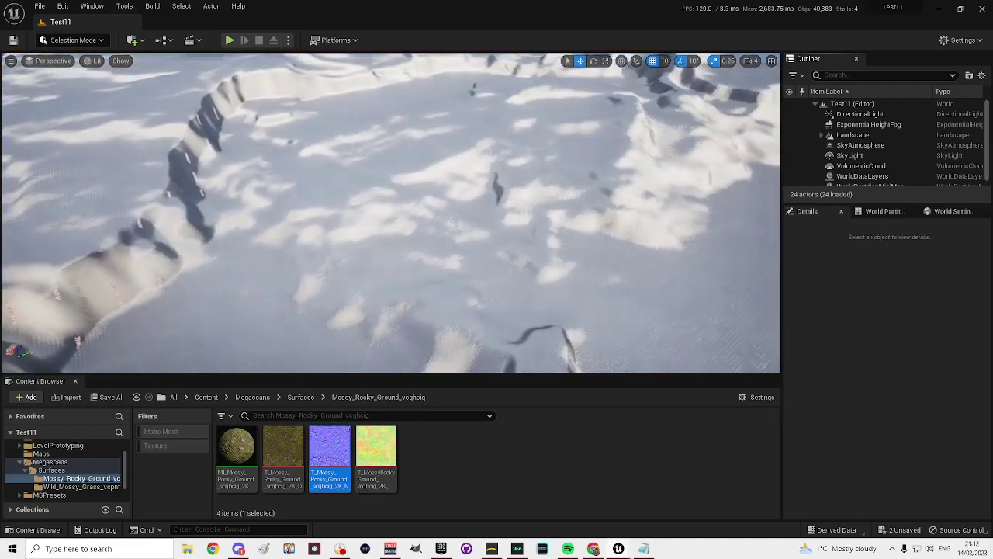
{"action": "right_click_drag", "start_coordinate": [391, 212], "coordinate": [246, 216]}
{"action": "key", "text": "w"}
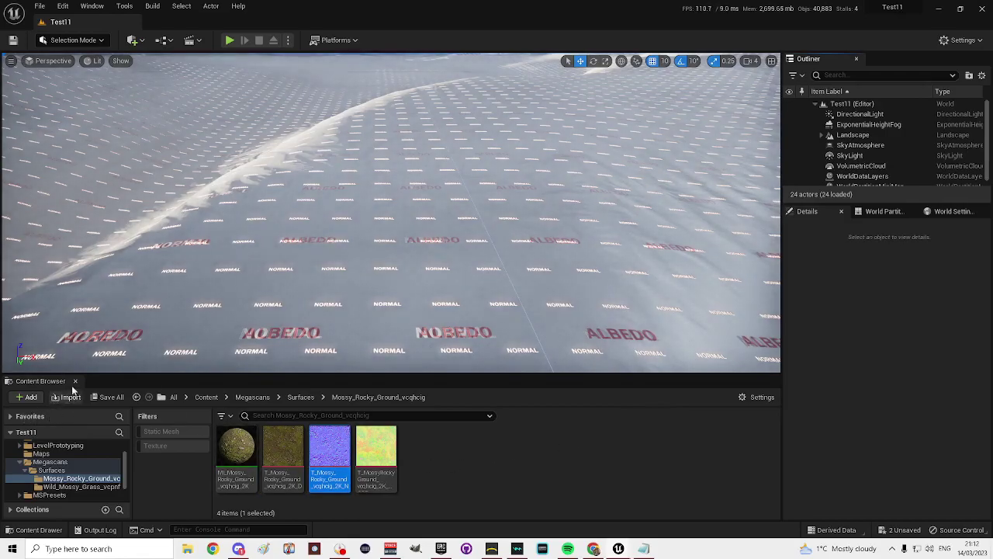
Open the material instance from the AutoMaterial folder and place its window, extended in height, beside the level viewport.
{"action": "scroll", "coordinate": [66, 466], "scroll_direction": "up", "scroll_amount": 2}
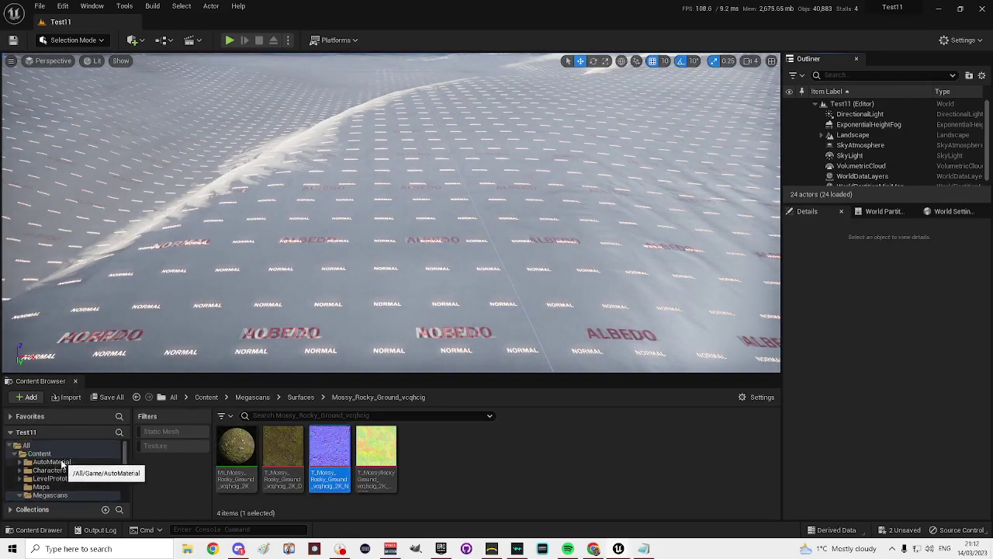
{"action": "left_click", "coordinate": [64, 462]}
{"action": "double_click", "coordinate": [474, 450]}
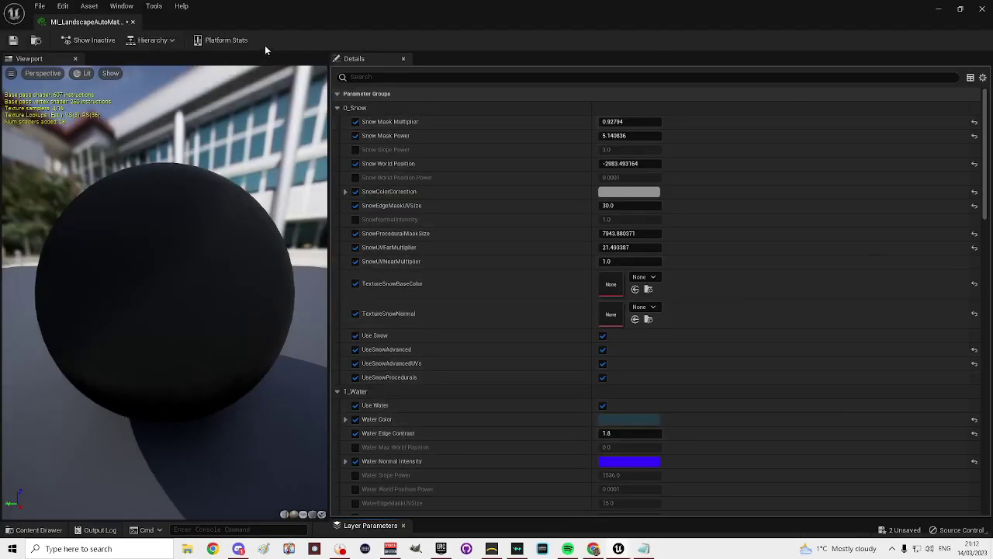
{"action": "left_click", "coordinate": [961, 8]}
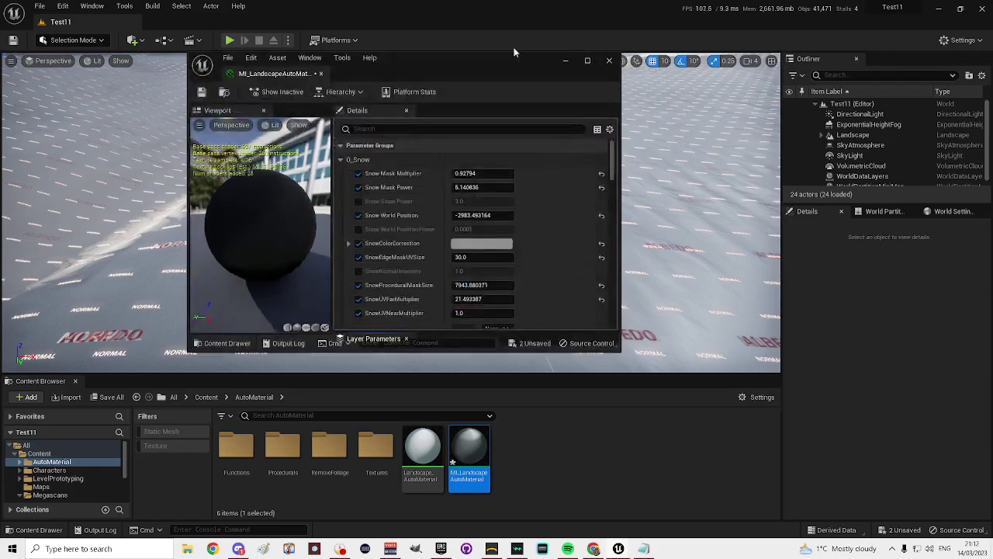
{"action": "left_click_drag", "start_coordinate": [433, 35], "coordinate": [802, 19]}
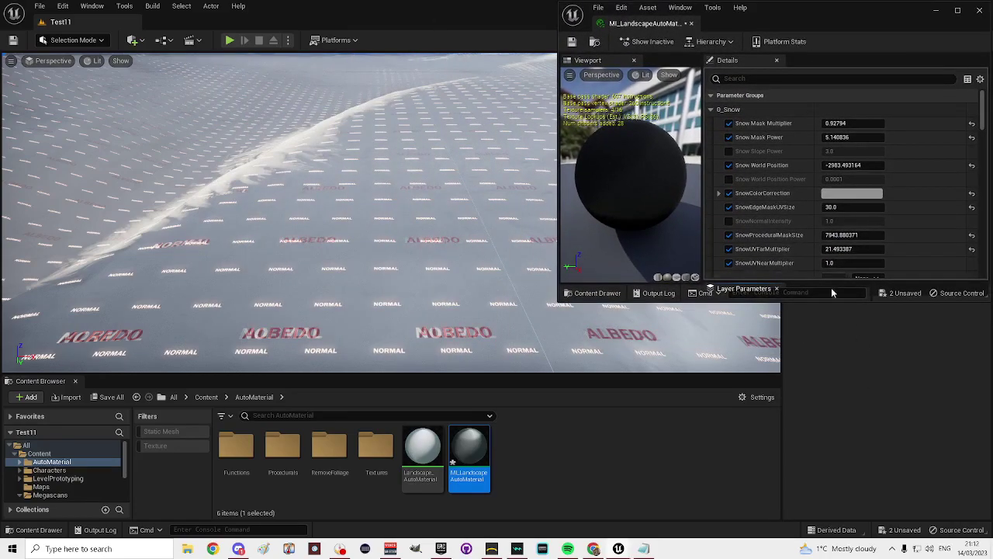
{"action": "left_click_drag", "start_coordinate": [831, 302], "coordinate": [831, 516]}
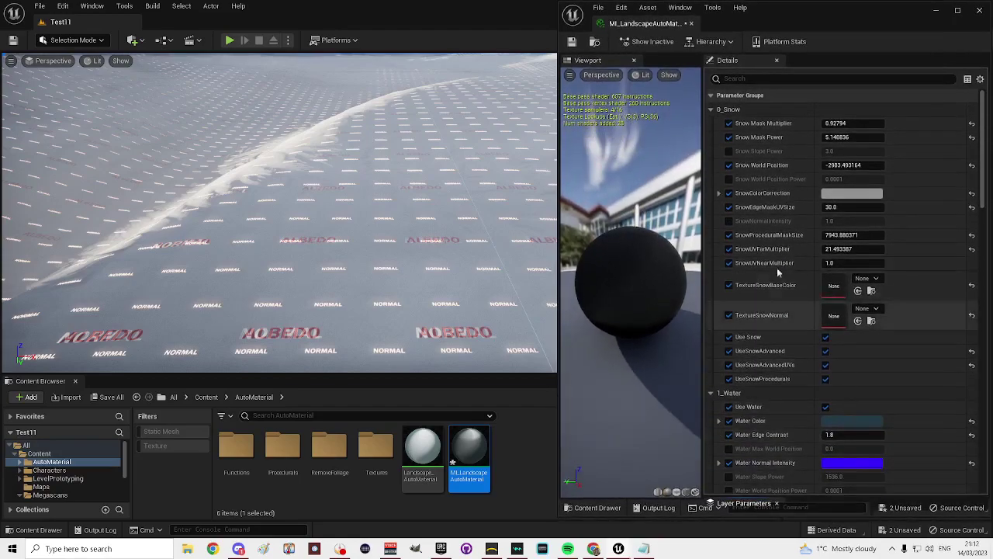
Review the 0_Snow and 1_Water parameter groups, and switch Use Water off and back on.
{"action": "scroll", "coordinate": [782, 202], "scroll_direction": "down", "scroll_amount": 4}
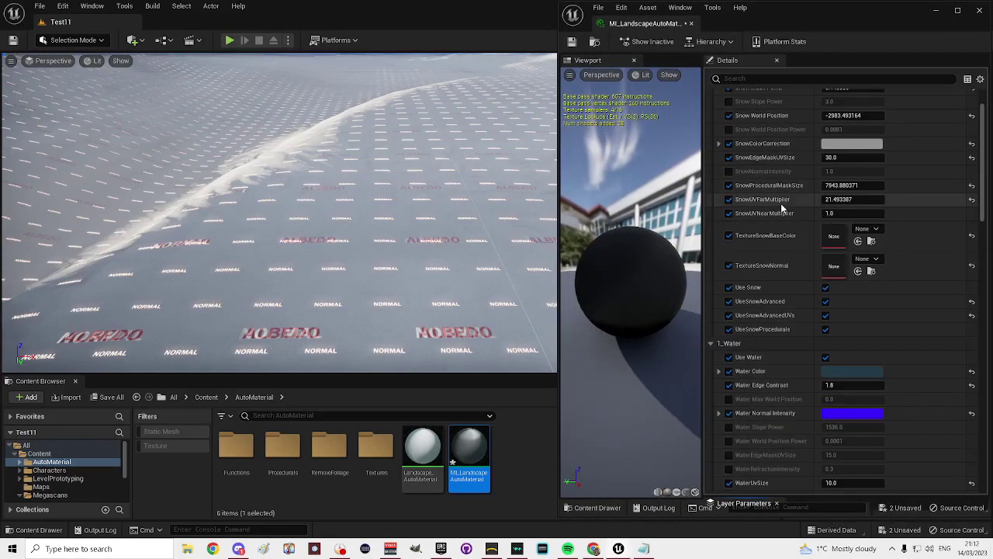
{"action": "scroll", "coordinate": [782, 213], "scroll_direction": "down", "scroll_amount": 1}
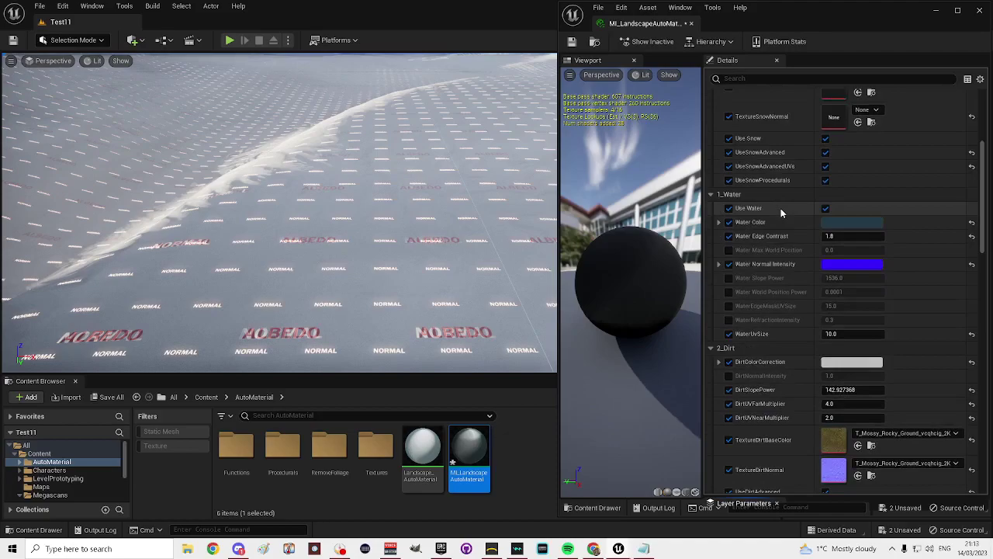
{"action": "scroll", "coordinate": [777, 210], "scroll_direction": "up", "scroll_amount": 2}
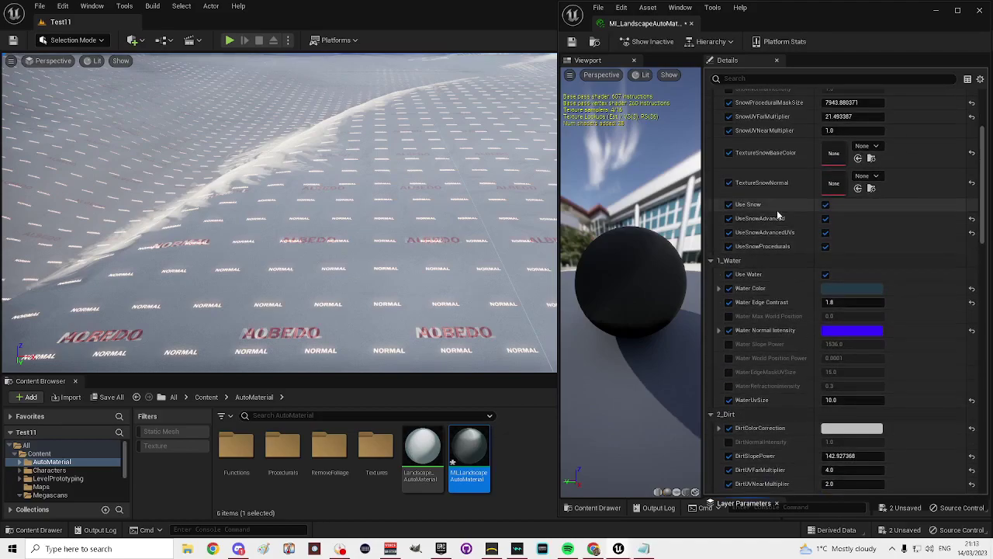
{"action": "scroll", "coordinate": [777, 215], "scroll_direction": "down", "scroll_amount": 2}
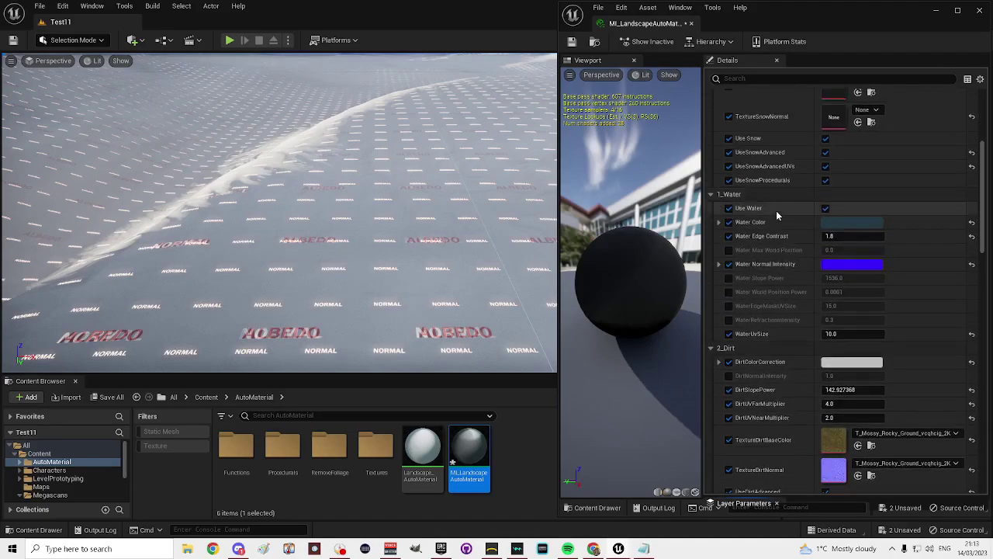
{"action": "scroll", "coordinate": [776, 210], "scroll_direction": "down", "scroll_amount": 1}
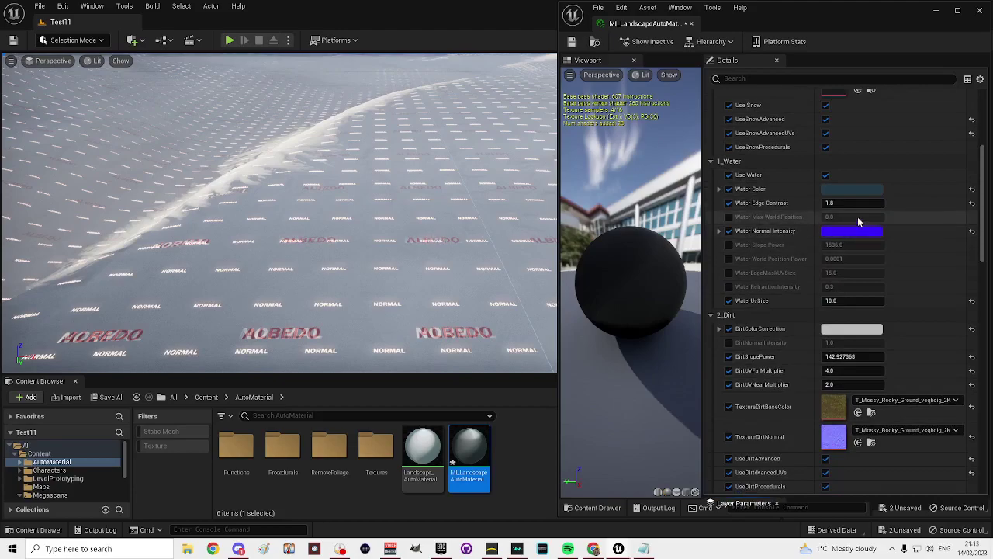
{"action": "left_click", "coordinate": [826, 176]}
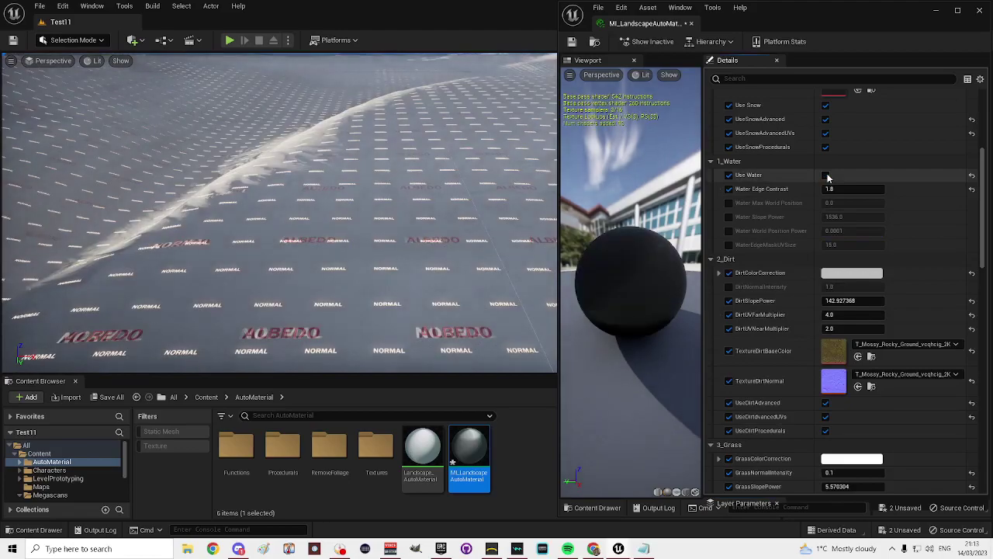
{"action": "left_click", "coordinate": [826, 176]}
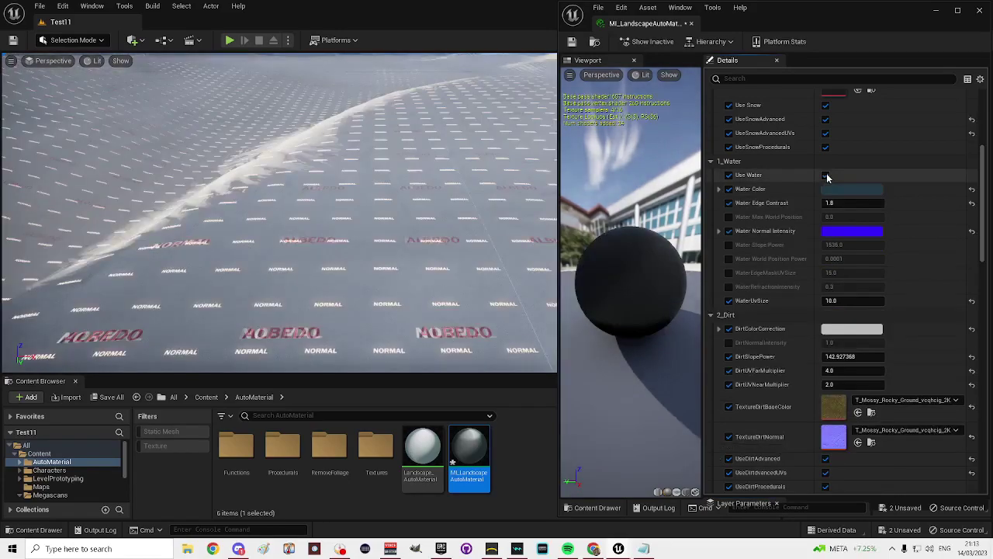
Inspect the terrain up close and check the Dirt, Grass, Stones and Rock groups for texture slots that still need assets.
{"action": "right_click_drag", "start_coordinate": [413, 231], "coordinate": [532, 196]}
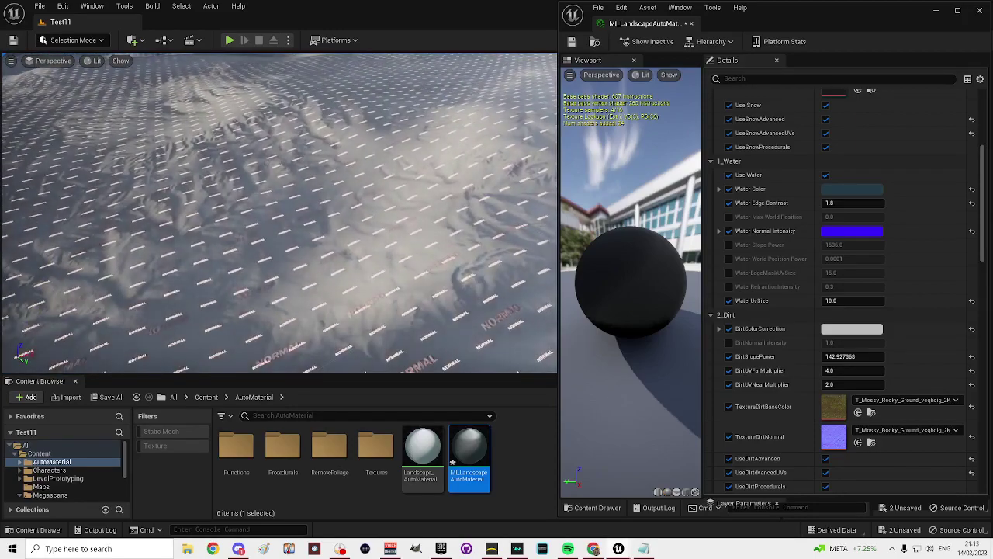
{"action": "mouse_move", "coordinate": [279, 212]}
{"action": "right_mouse_down"}
{"action": "mouse_move", "coordinate": [369, 221]}
{"action": "mouse_move", "coordinate": [264, 233]}
{"action": "mouse_move", "coordinate": [265, 194]}
{"action": "mouse_move", "coordinate": [265, 221]}
{"action": "right_mouse_up"}
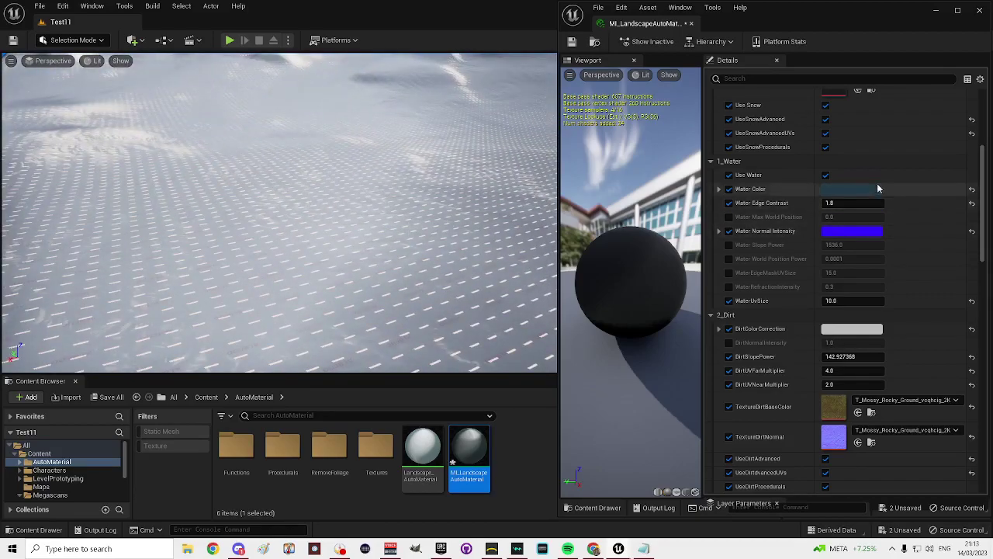
{"action": "scroll", "coordinate": [778, 219], "scroll_direction": "down", "scroll_amount": 3}
{"action": "scroll", "coordinate": [780, 228], "scroll_direction": "down", "scroll_amount": 9}
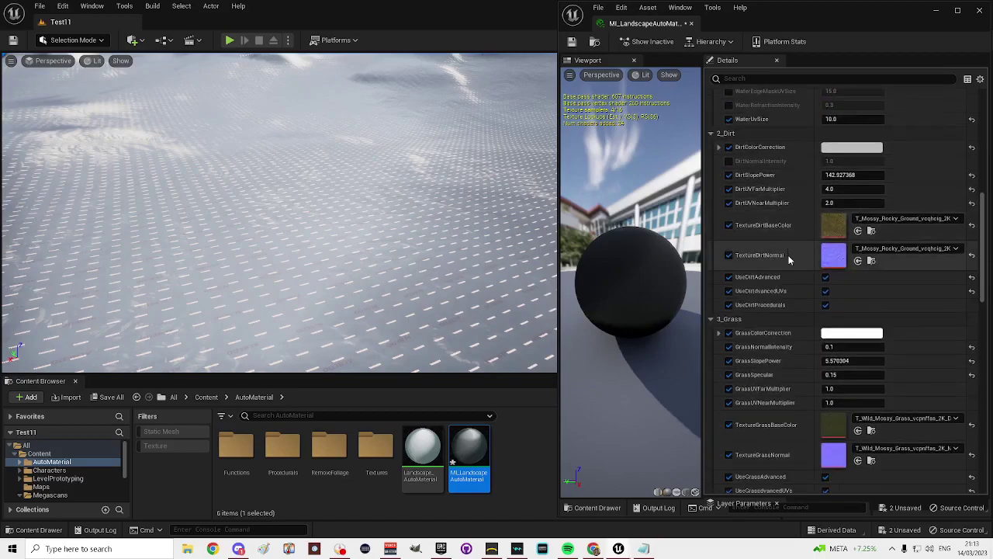
{"action": "scroll", "coordinate": [799, 285], "scroll_direction": "down", "scroll_amount": 1}
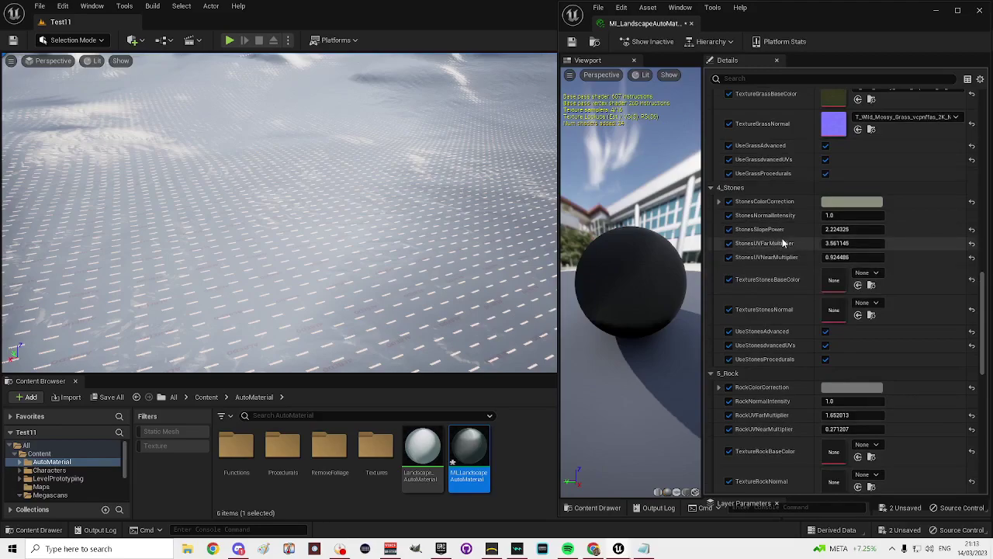
{"action": "scroll", "coordinate": [782, 247], "scroll_direction": "down", "scroll_amount": 4}
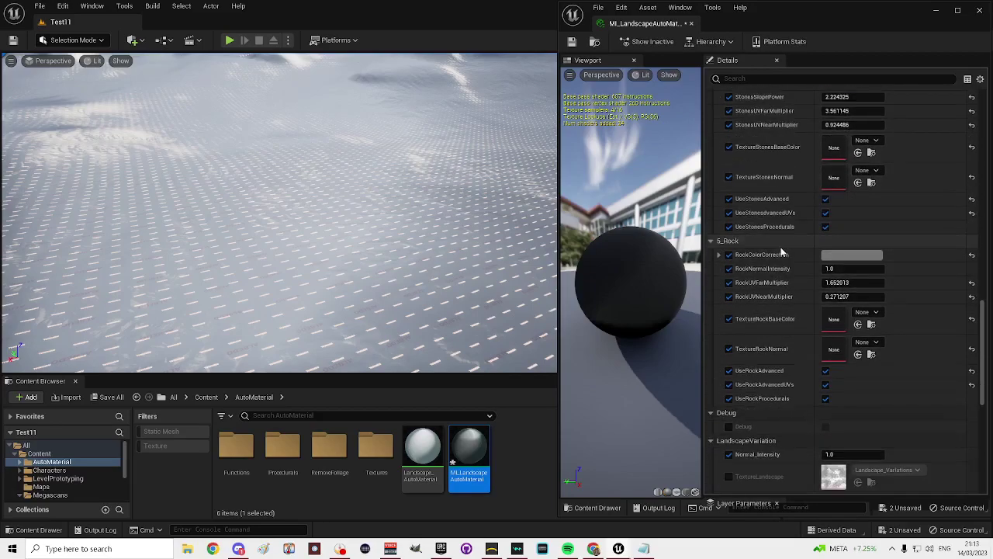
{"action": "scroll", "coordinate": [783, 252], "scroll_direction": "down", "scroll_amount": 2}
{"action": "scroll", "coordinate": [781, 253], "scroll_direction": "up", "scroll_amount": 3}
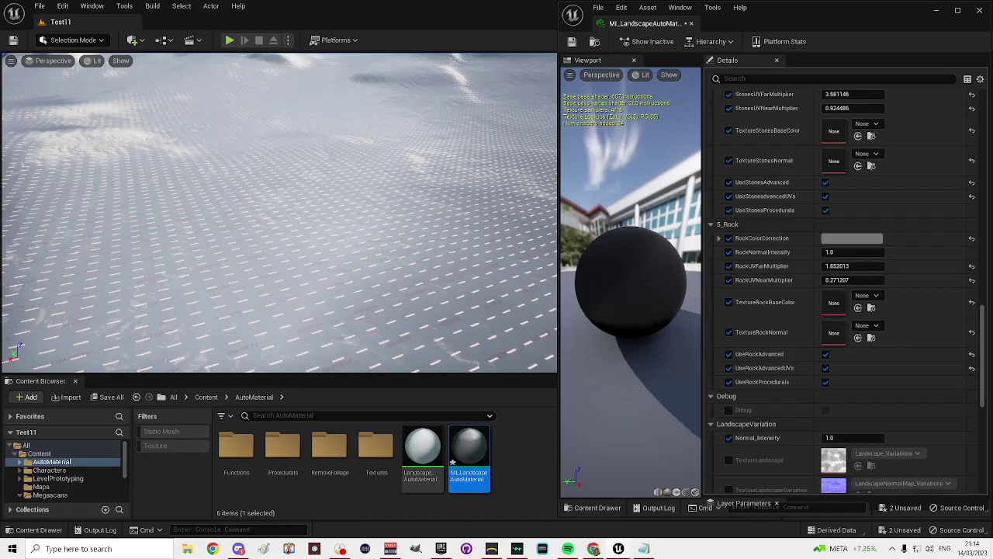
Copy the Rock_Cliff surface code vl1lbbylw from the Quixel_Assets_Guide.txt notes in Notepad.
{"action": "key", "text": "alt+Tab"}
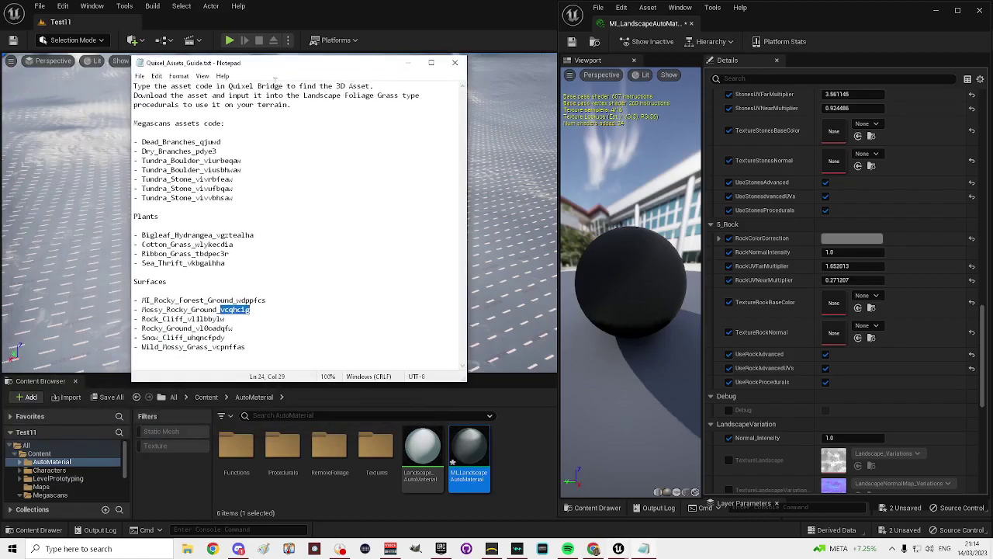
{"action": "left_click", "coordinate": [160, 319]}
{"action": "left_click_drag", "start_coordinate": [188, 318], "coordinate": [228, 318]}
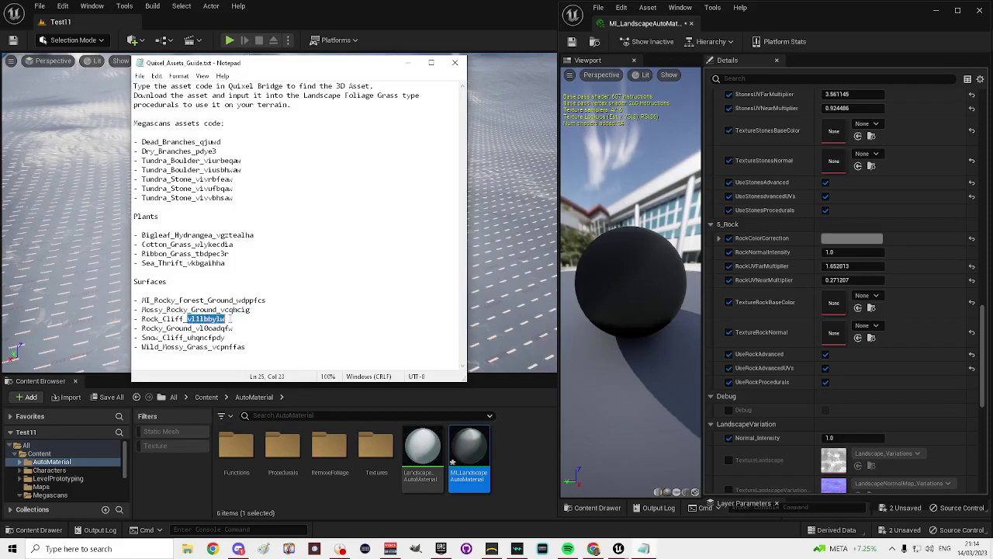
{"action": "right_click", "coordinate": [200, 314]}
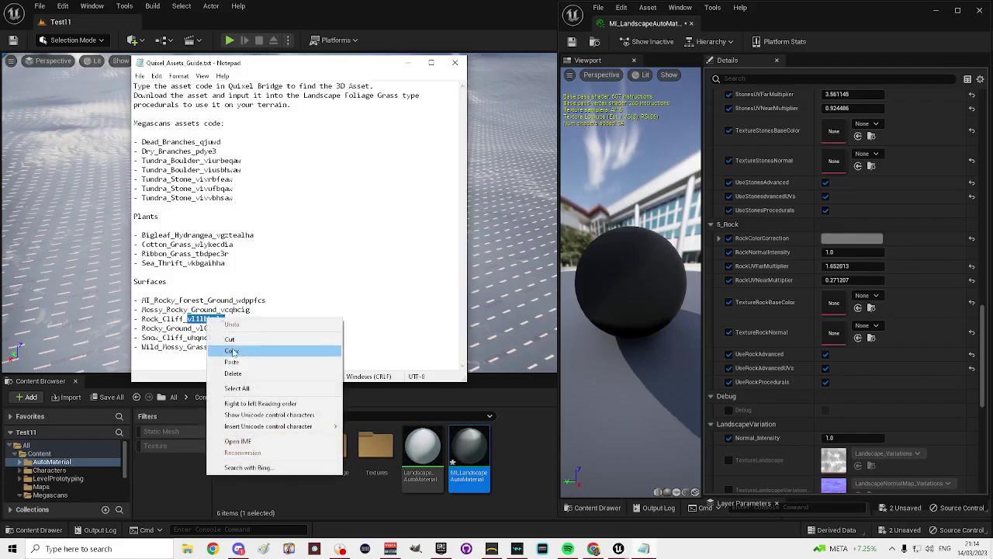
{"action": "left_click", "coordinate": [225, 348]}
{"action": "left_click", "coordinate": [407, 62]}
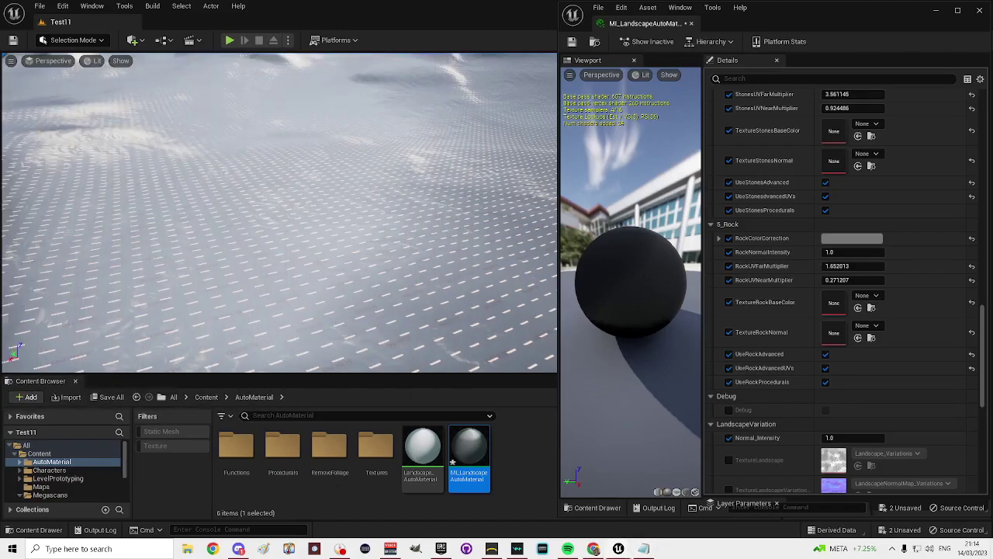
Search Quixel Bridge for vl1lbbylw, add the Rock Cliff surface to the project, and move the Bridge window out of the way.
{"action": "key", "text": "alt+Tab"}
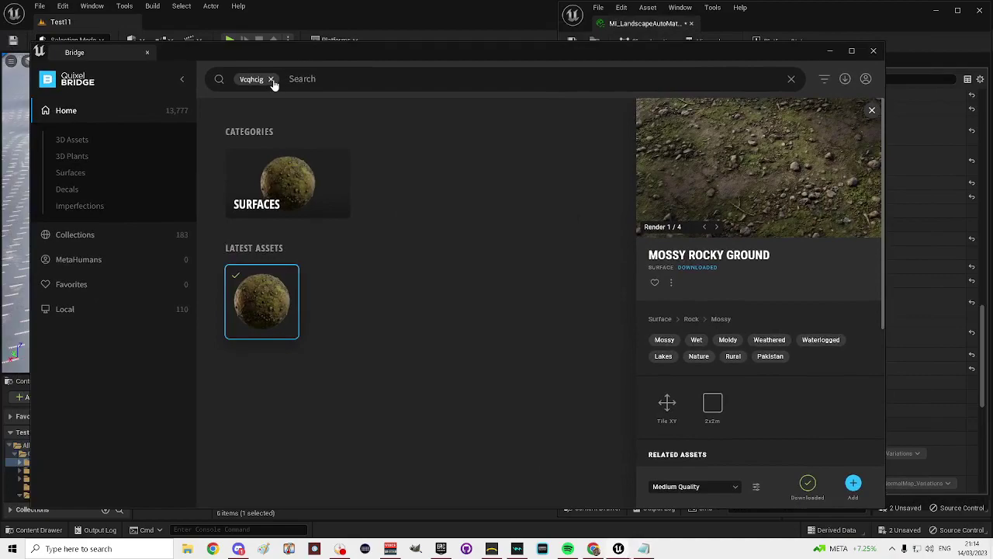
{"action": "left_click", "coordinate": [271, 80]}
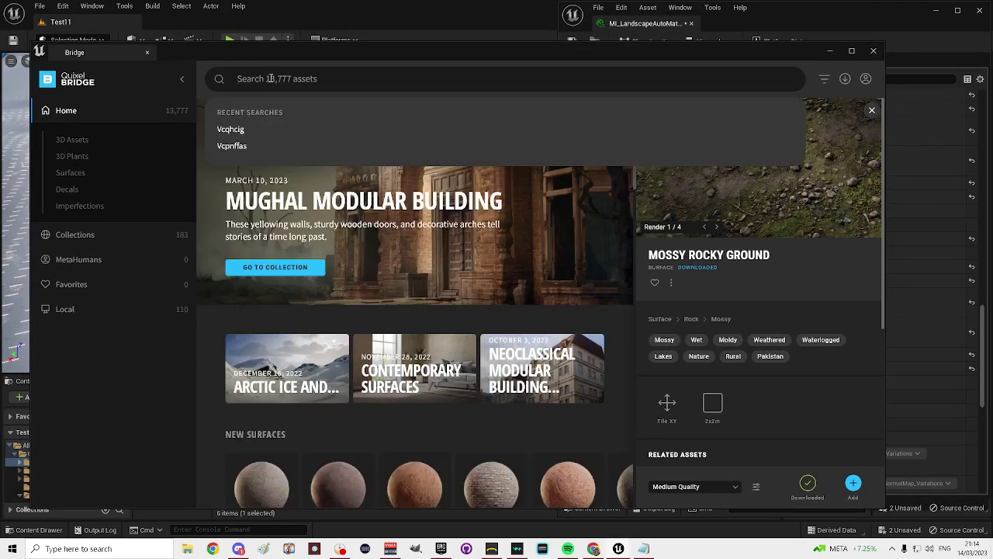
{"action": "type", "text": "vl1lbbylw"}
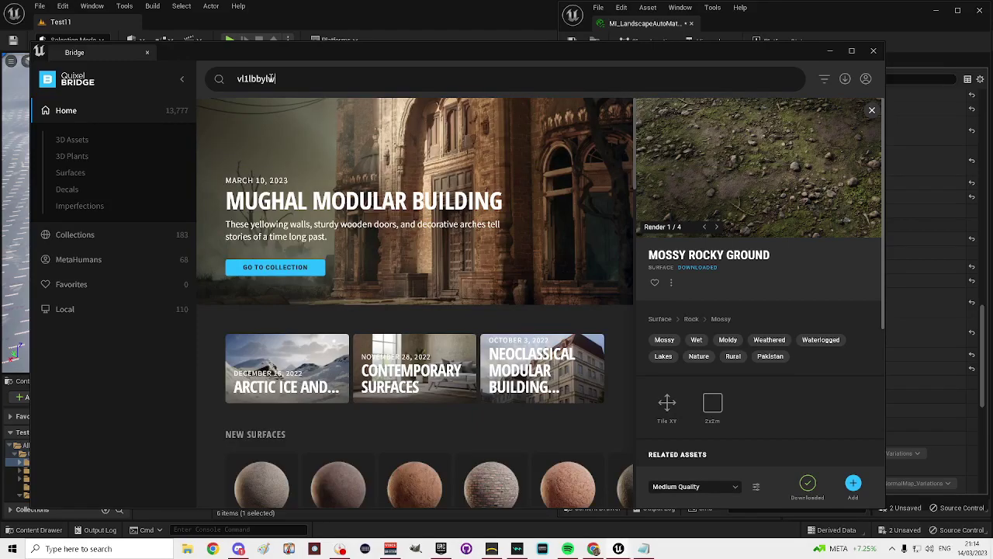
{"action": "key", "text": "Return"}
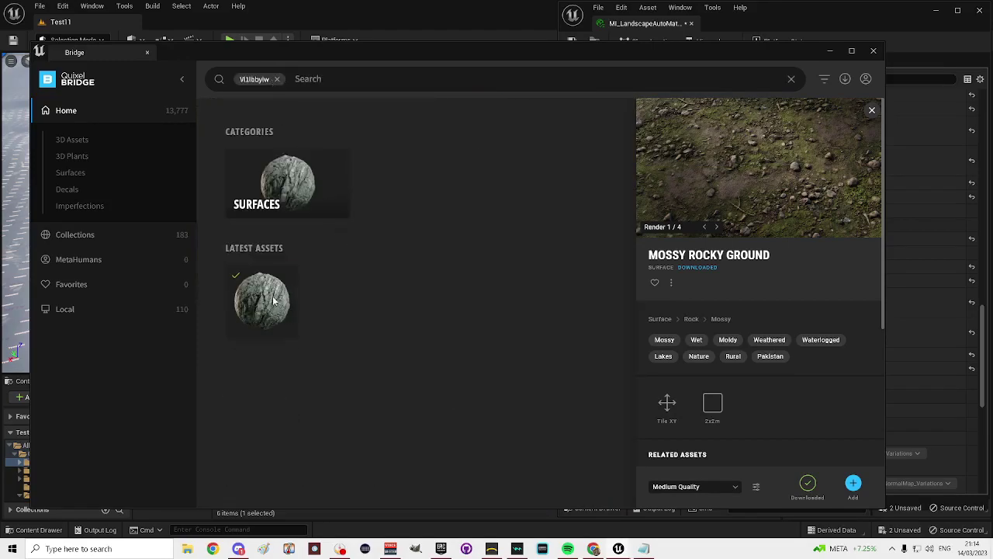
{"action": "left_click", "coordinate": [275, 300]}
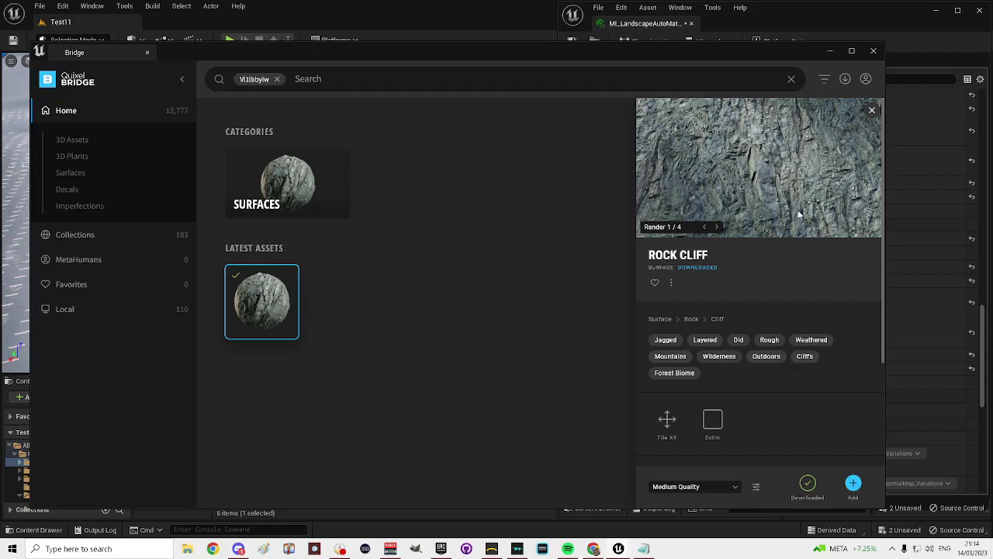
{"action": "left_click", "coordinate": [808, 484]}
{"action": "left_click", "coordinate": [855, 484]}
{"action": "left_click_drag", "start_coordinate": [460, 50], "coordinate": [992, 105]}
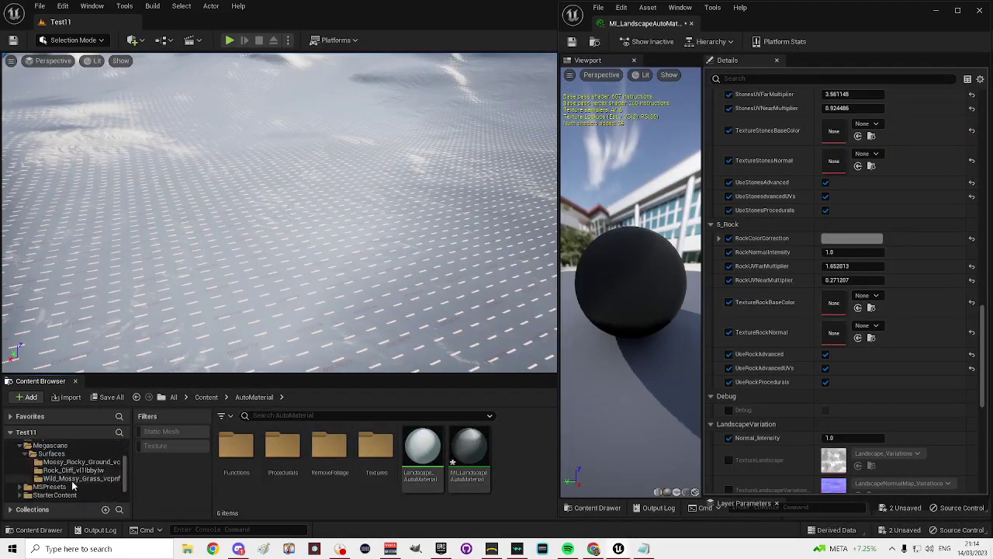
Assign the Rock_Cliff 2K base color and normal textures to TextureRockBaseColor and TextureRockNormal, and save the material instance.
{"action": "left_click", "coordinate": [74, 470]}
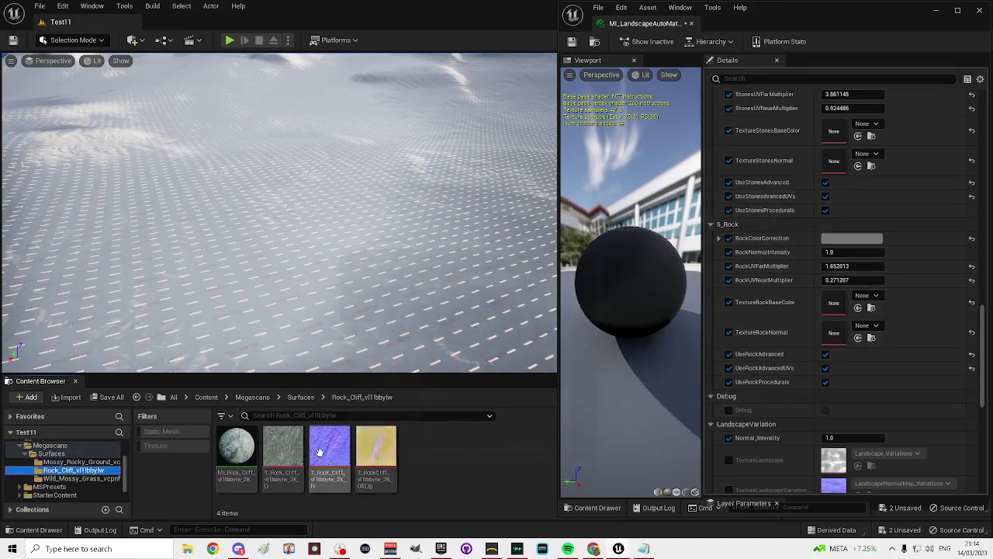
{"action": "left_click_drag", "start_coordinate": [284, 450], "coordinate": [838, 302]}
{"action": "left_click_drag", "start_coordinate": [330, 450], "coordinate": [835, 332]}
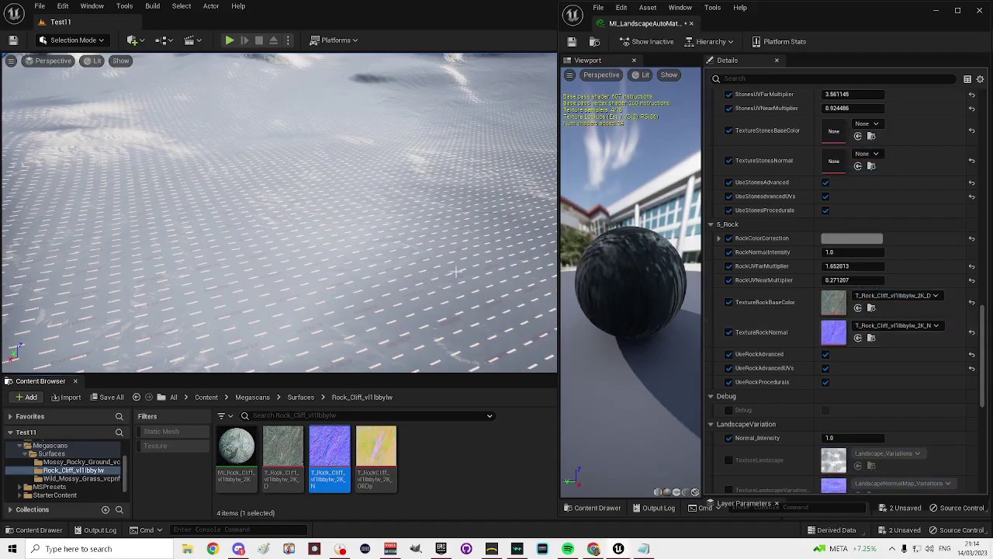
{"action": "left_click", "coordinate": [572, 42]}
{"action": "right_click_drag", "start_coordinate": [349, 217], "coordinate": [270, 183]}
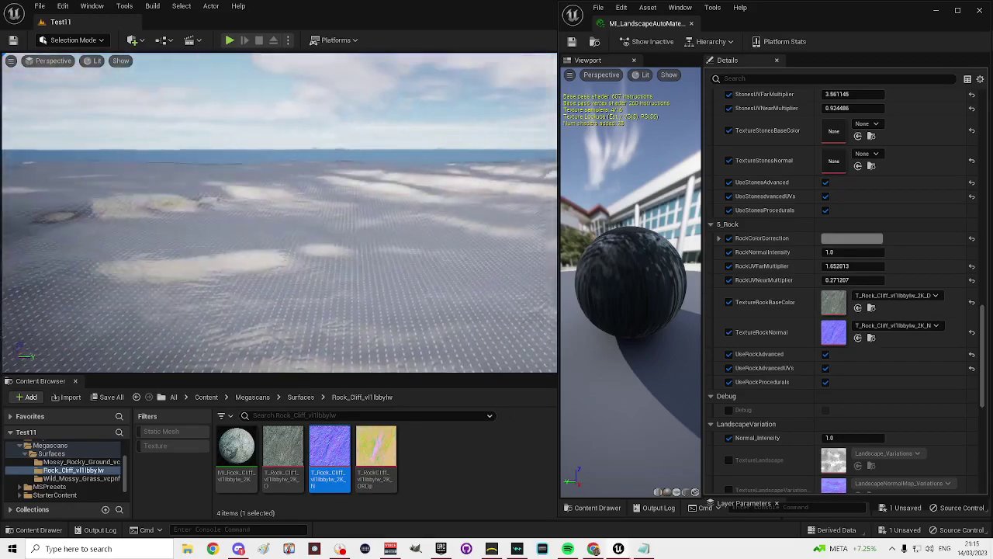
Turn off Use Snow in the 0_Snow group of the landscape material instance.
{"action": "scroll", "coordinate": [761, 189], "scroll_direction": "up", "scroll_amount": 8}
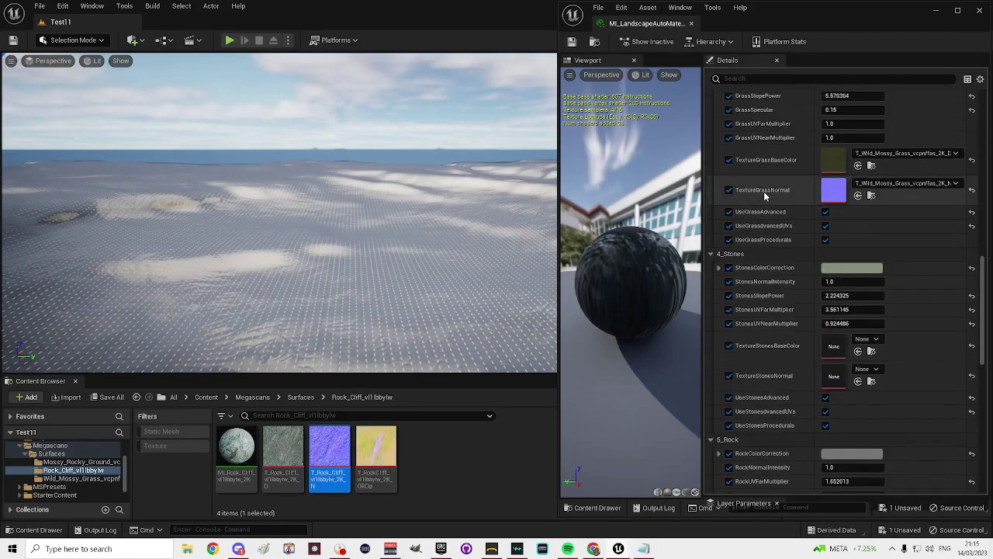
{"action": "scroll", "coordinate": [765, 193], "scroll_direction": "up", "scroll_amount": 8}
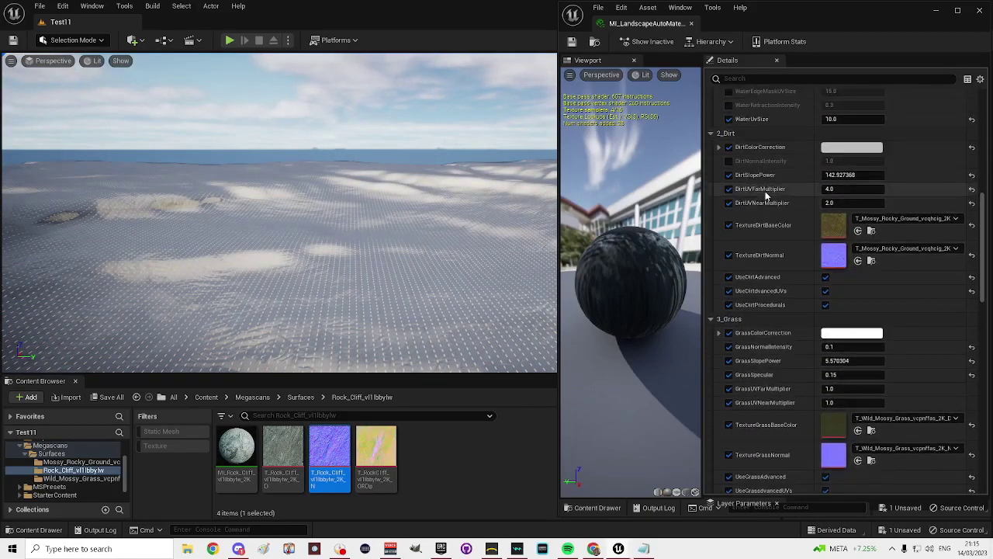
{"action": "scroll", "coordinate": [765, 194], "scroll_direction": "up", "scroll_amount": 6}
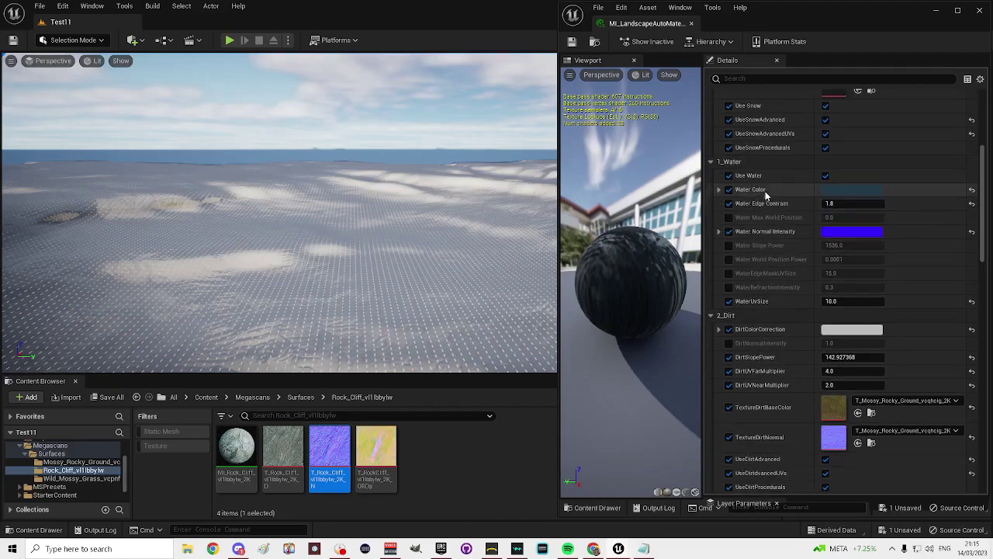
{"action": "scroll", "coordinate": [765, 194], "scroll_direction": "up", "scroll_amount": 6}
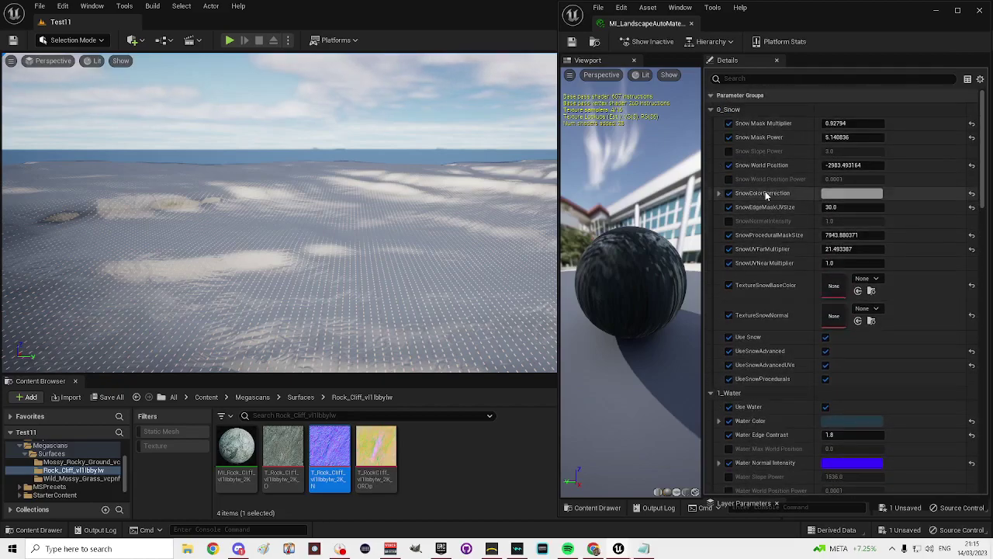
{"action": "scroll", "coordinate": [776, 287], "scroll_direction": "down", "scroll_amount": 2}
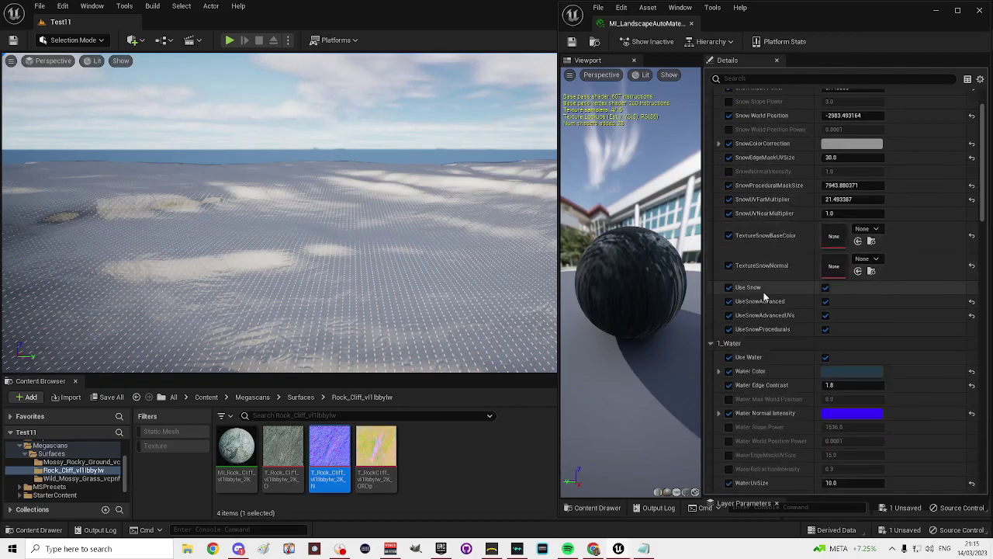
{"action": "left_click", "coordinate": [826, 288]}
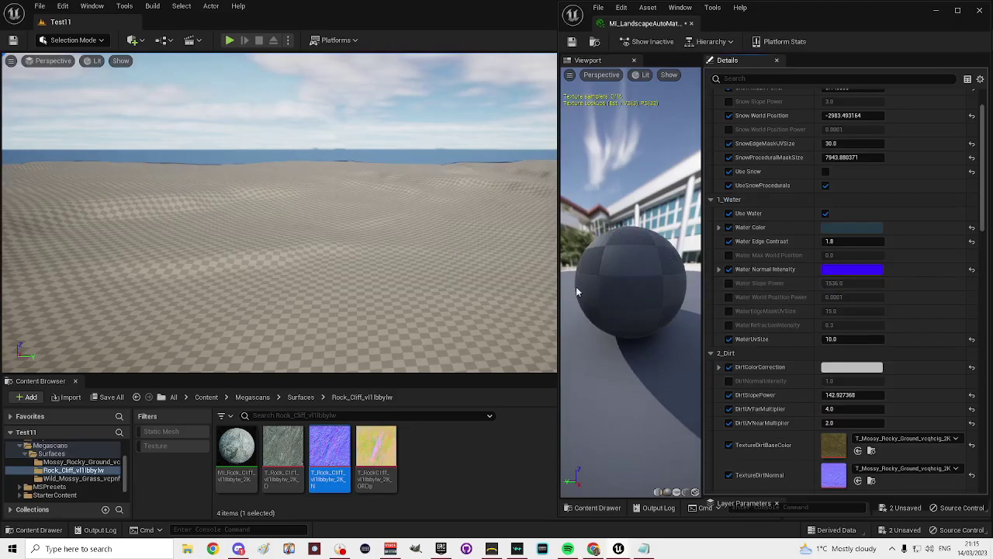
Fly over the landscape and examine the grass, dirt, rock and water areas without snow.
{"action": "right_click_drag", "start_coordinate": [455, 271], "coordinate": [572, 297]}
{"action": "right_click_drag", "start_coordinate": [450, 314], "coordinate": [447, 309]}
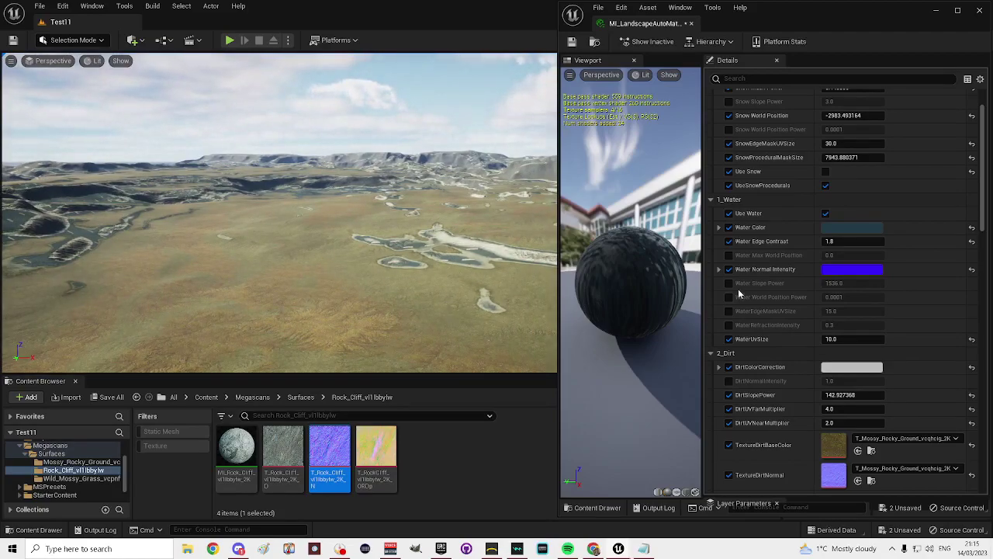
{"action": "right_click_drag", "start_coordinate": [484, 211], "coordinate": [502, 205]}
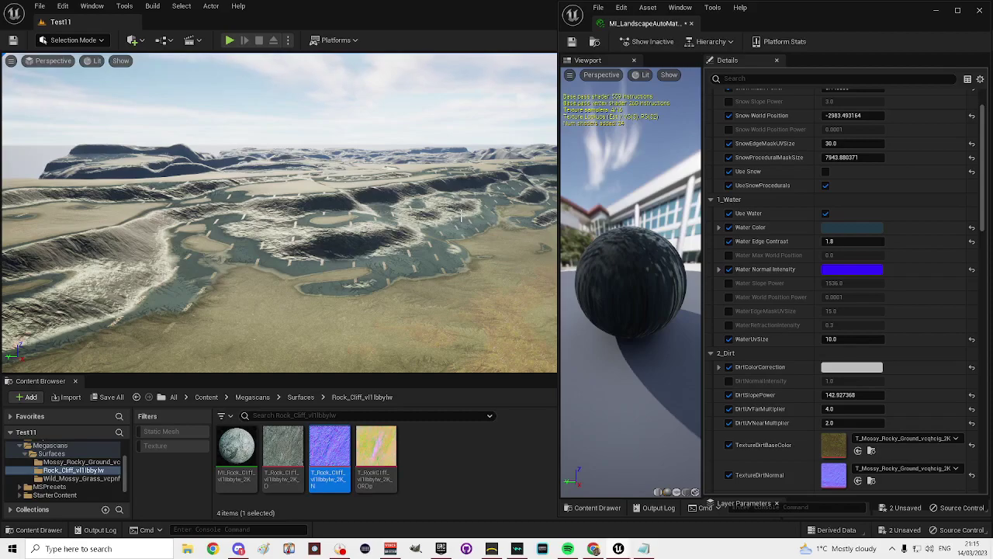
{"action": "right_click_drag", "start_coordinate": [406, 302], "coordinate": [407, 348]}
{"action": "scroll", "coordinate": [850, 245], "scroll_direction": "down", "scroll_amount": 2}
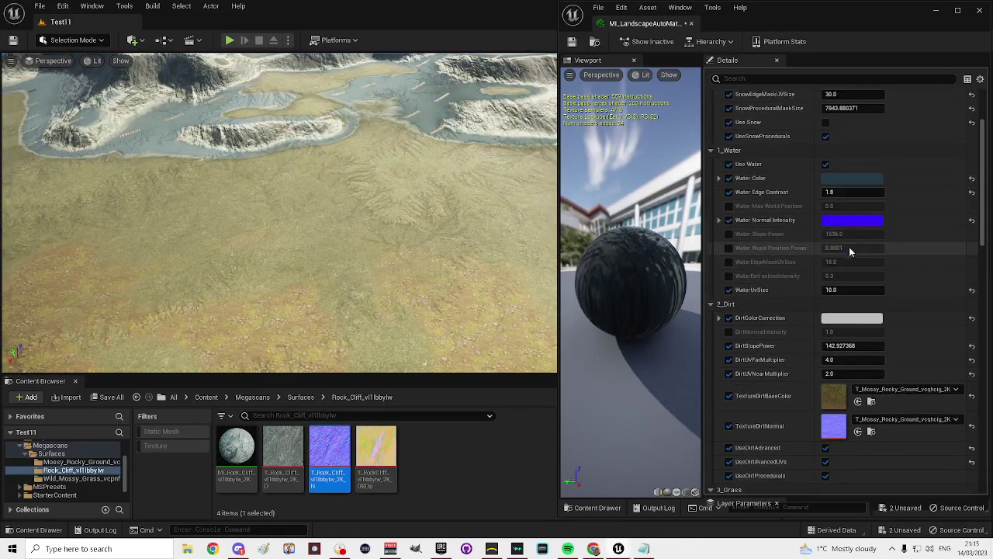
{"action": "right_click_drag", "start_coordinate": [544, 194], "coordinate": [543, 147]}
{"action": "right_click_drag", "start_coordinate": [468, 210], "coordinate": [411, 210]}
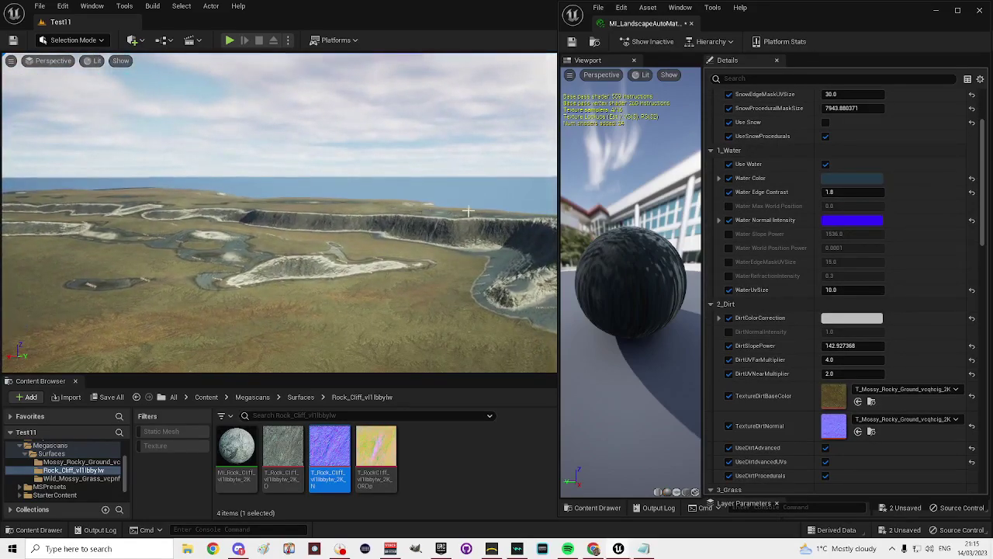
Turn off Use Water in the 1_Water group and locate the empty texture slots in 4_Stones.
{"action": "left_click", "coordinate": [827, 165]}
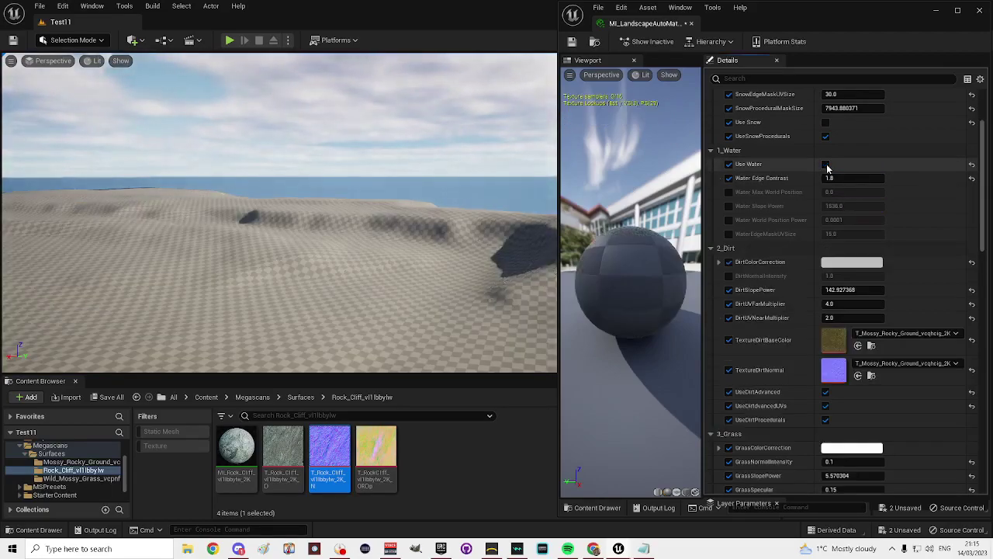
{"action": "mouse_move", "coordinate": [414, 299]}
{"action": "right_mouse_down"}
{"action": "mouse_move", "coordinate": [416, 349]}
{"action": "mouse_move", "coordinate": [378, 357]}
{"action": "mouse_move", "coordinate": [374, 318]}
{"action": "mouse_move", "coordinate": [397, 305]}
{"action": "right_mouse_up"}
{"action": "scroll", "coordinate": [798, 340], "scroll_direction": "down", "scroll_amount": 10}
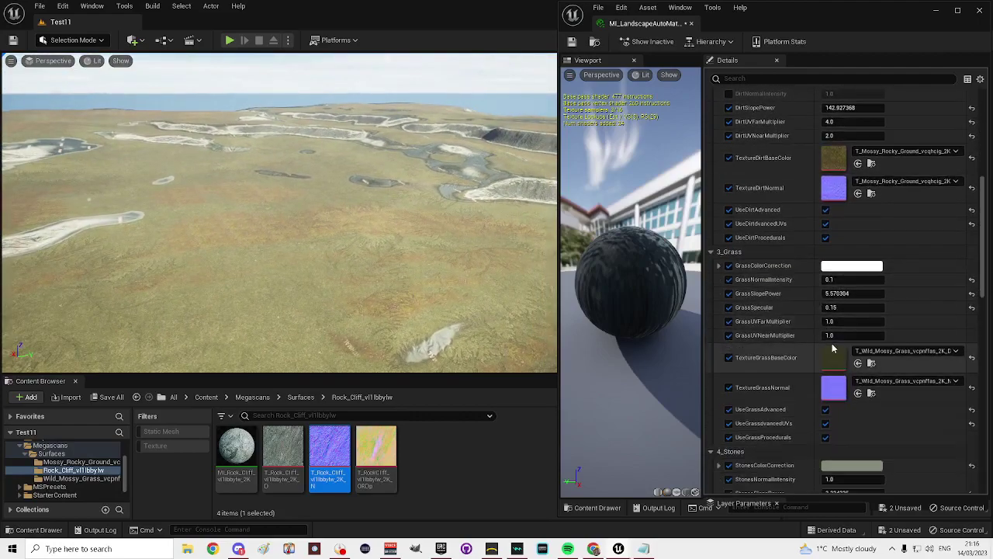
{"action": "scroll", "coordinate": [881, 358], "scroll_direction": "down", "scroll_amount": 1}
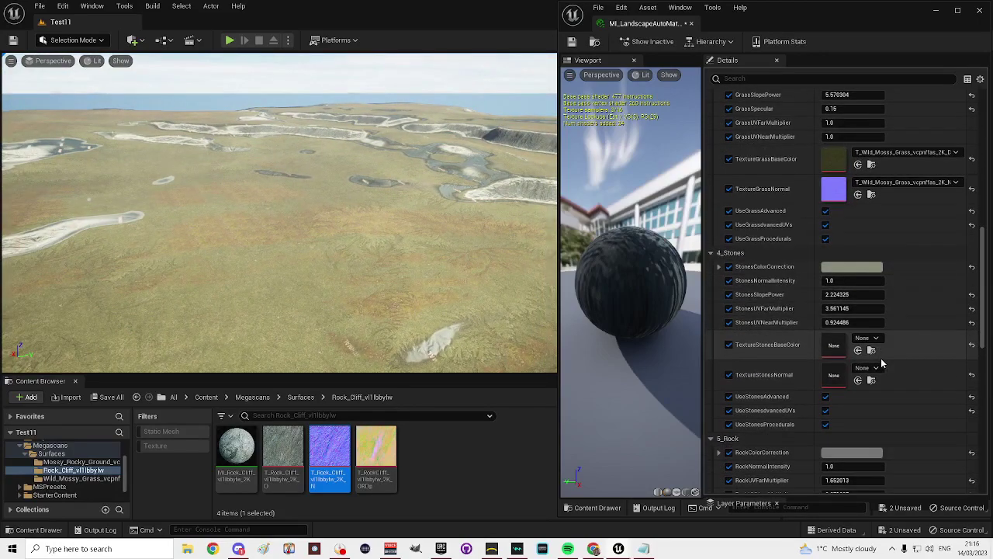
{"action": "scroll", "coordinate": [881, 361], "scroll_direction": "down", "scroll_amount": 2}
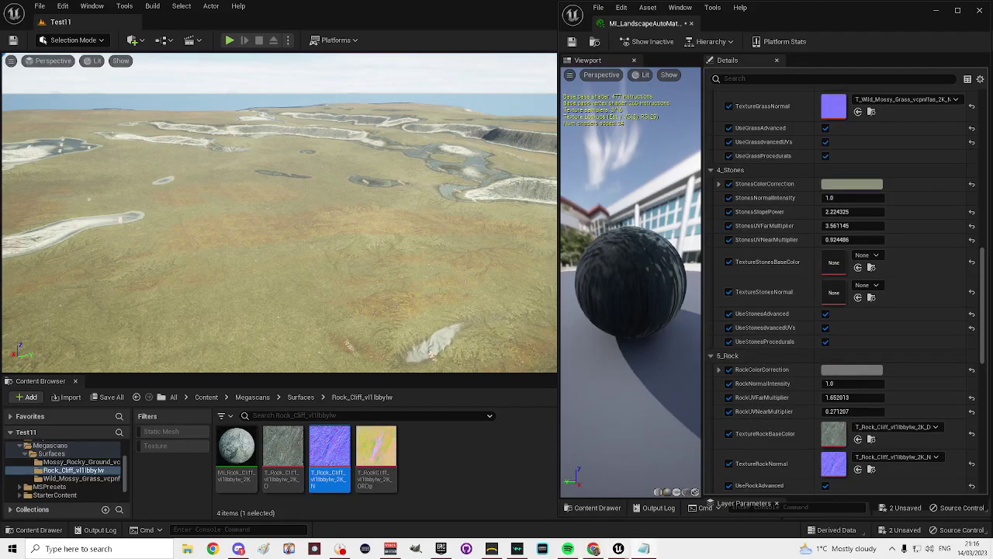
Copy the MI_Rocky_Forest_Ground surface code wdppfcs from the Quixel_Assets_Guide.txt notes and move the Notepad window aside.
{"action": "left_click", "coordinate": [644, 549]}
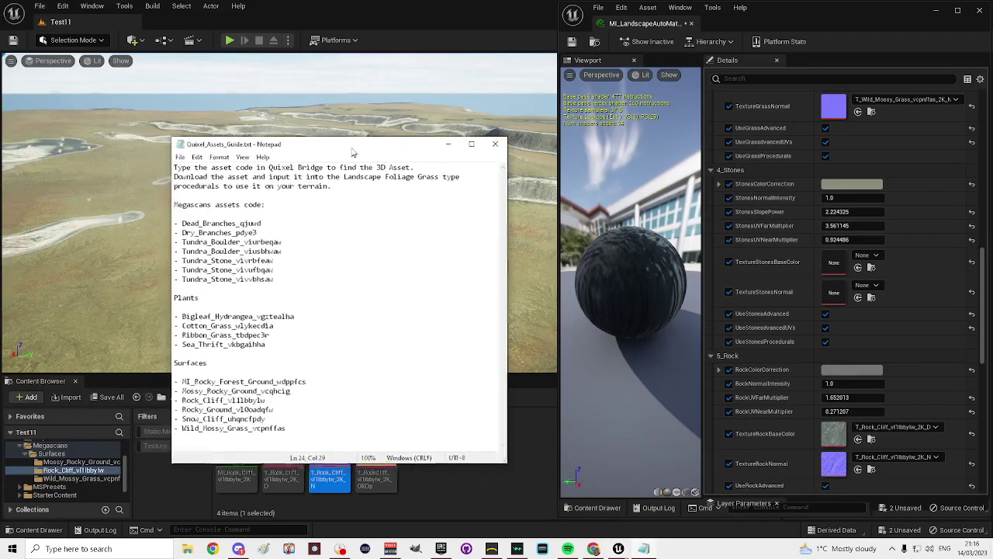
{"action": "left_click_drag", "start_coordinate": [350, 151], "coordinate": [359, 78]}
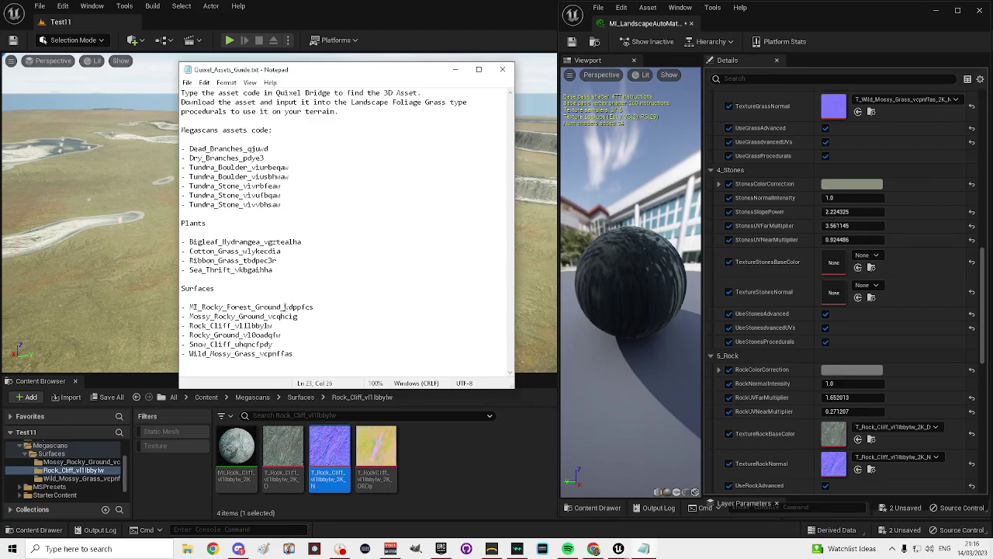
{"action": "right_click", "coordinate": [298, 308]}
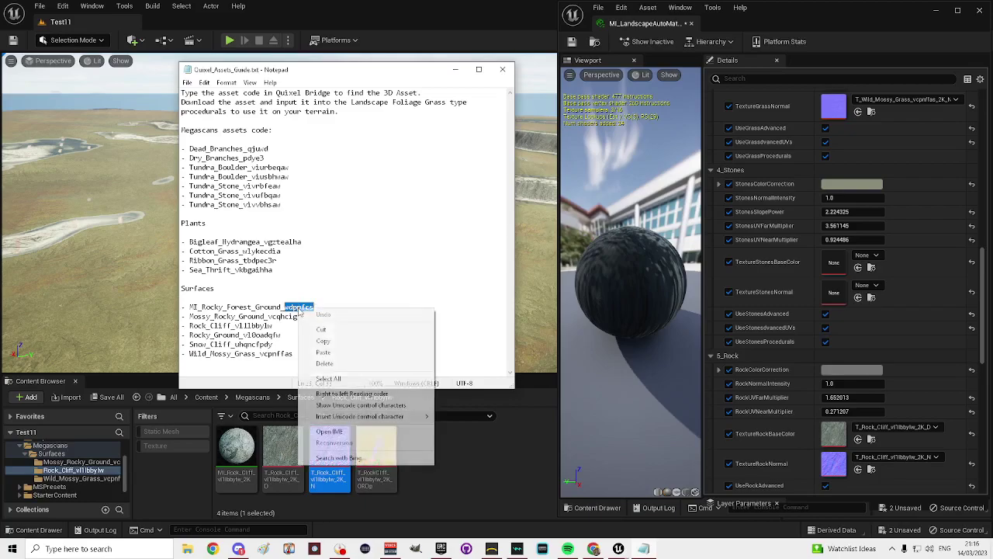
{"action": "left_click", "coordinate": [326, 341]}
{"action": "left_click_drag", "start_coordinate": [402, 75], "coordinate": [0, 76]}
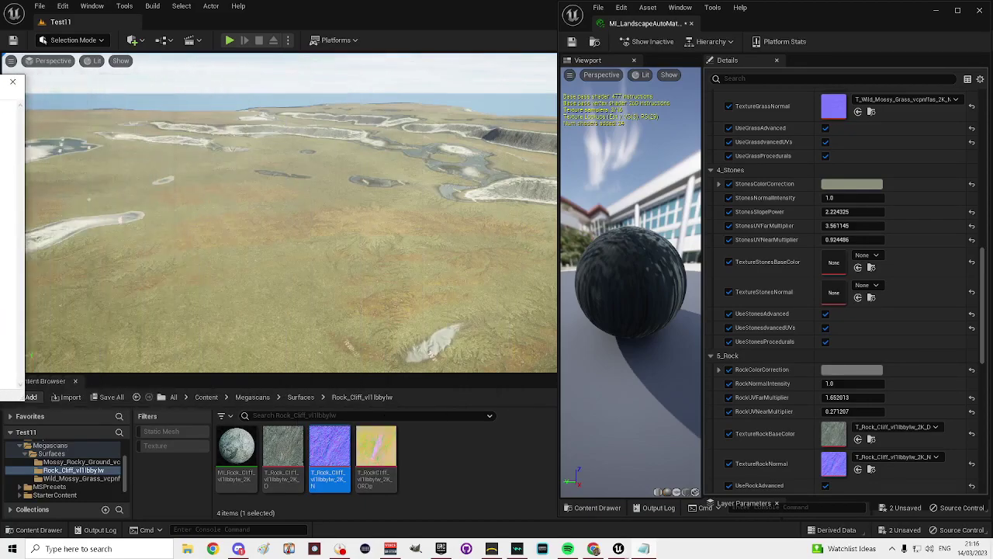
Review the texture assignments in the 2_Dirt, 3_Grass and 4_Stones parameter groups.
{"action": "scroll", "coordinate": [788, 303], "scroll_direction": "up", "scroll_amount": 4}
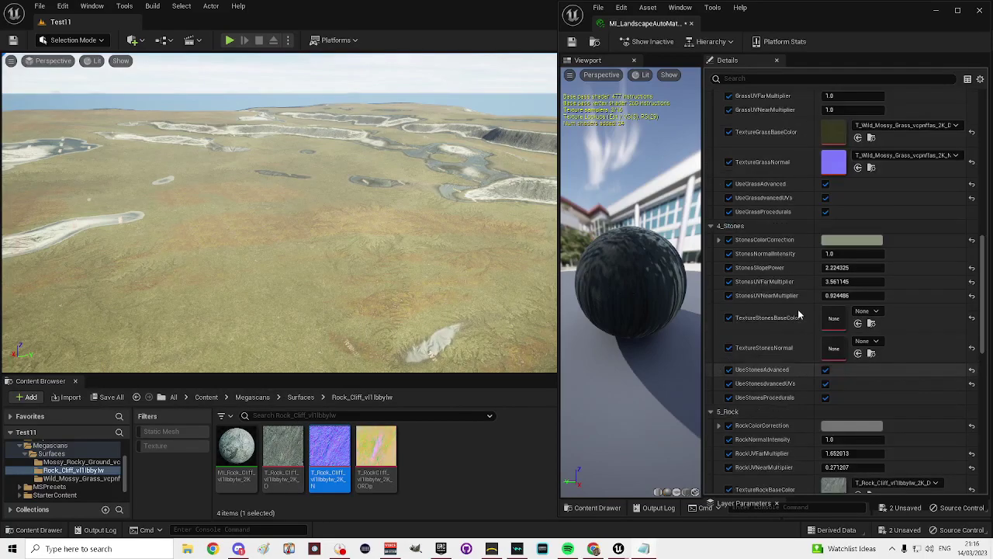
{"action": "scroll", "coordinate": [781, 305], "scroll_direction": "up", "scroll_amount": 6}
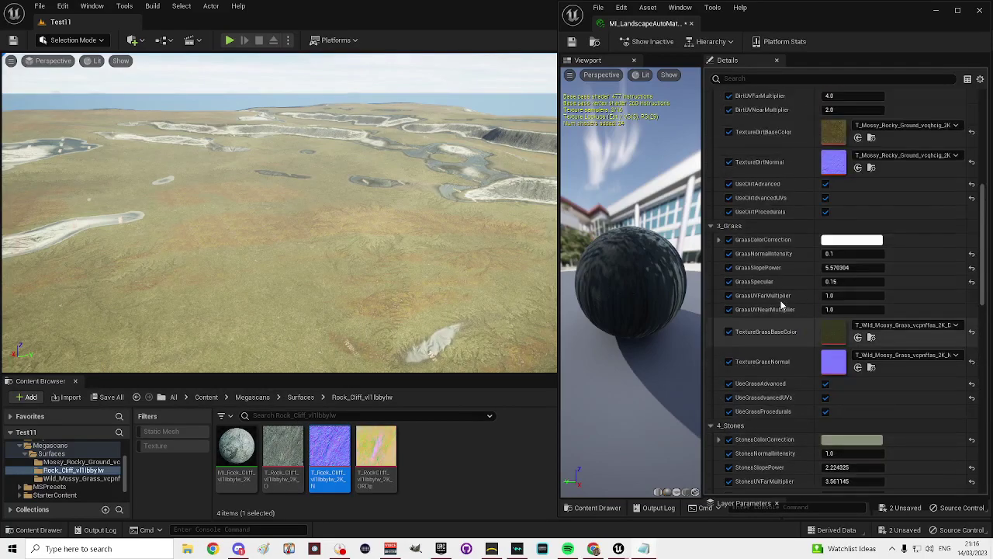
{"action": "scroll", "coordinate": [782, 305], "scroll_direction": "up", "scroll_amount": 2}
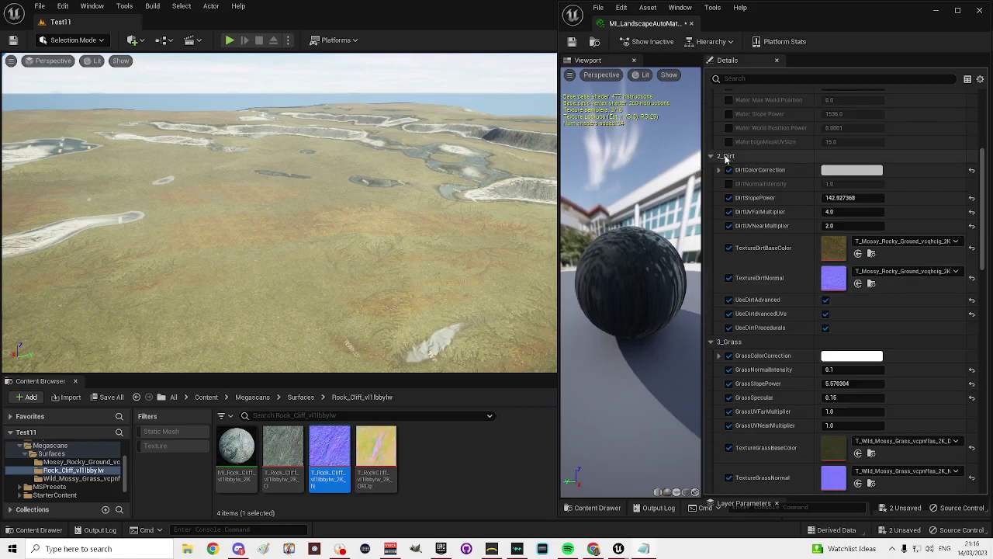
{"action": "scroll", "coordinate": [778, 298], "scroll_direction": "down", "scroll_amount": 7}
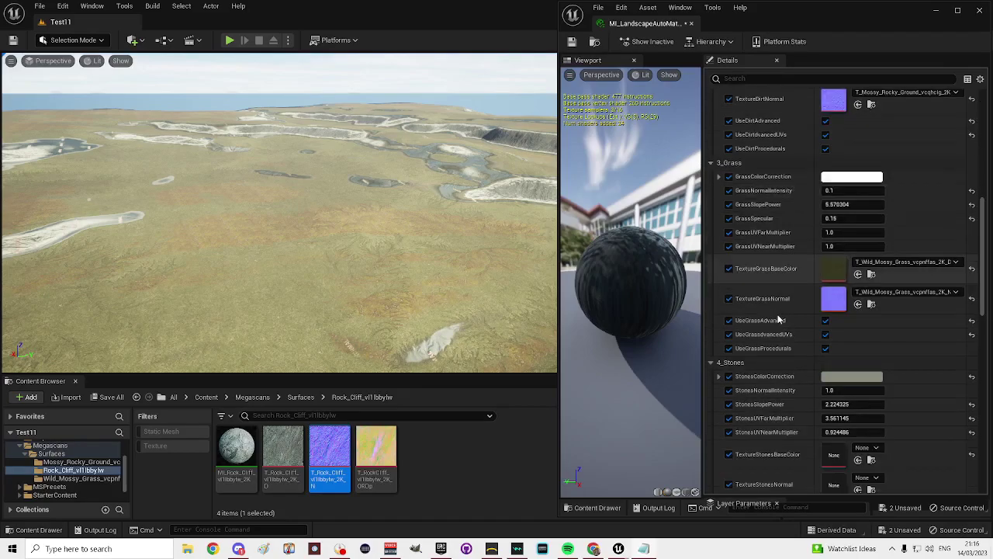
Search Quixel Bridge for wdppfcs and add the Rocky Forest Floor surface to the project at Medium Quality.
{"action": "scroll", "coordinate": [778, 319], "scroll_direction": "down", "scroll_amount": 4}
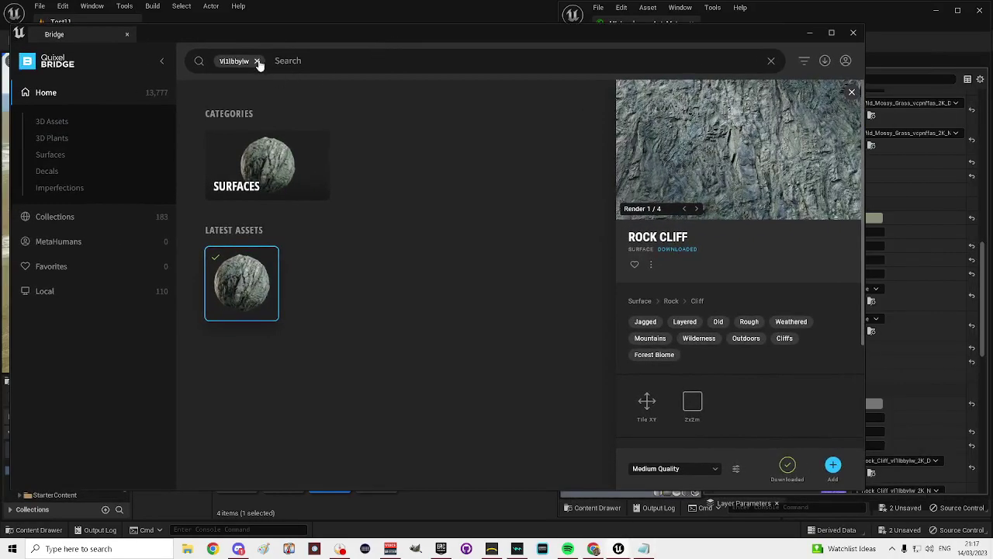
{"action": "left_click", "coordinate": [256, 61]}
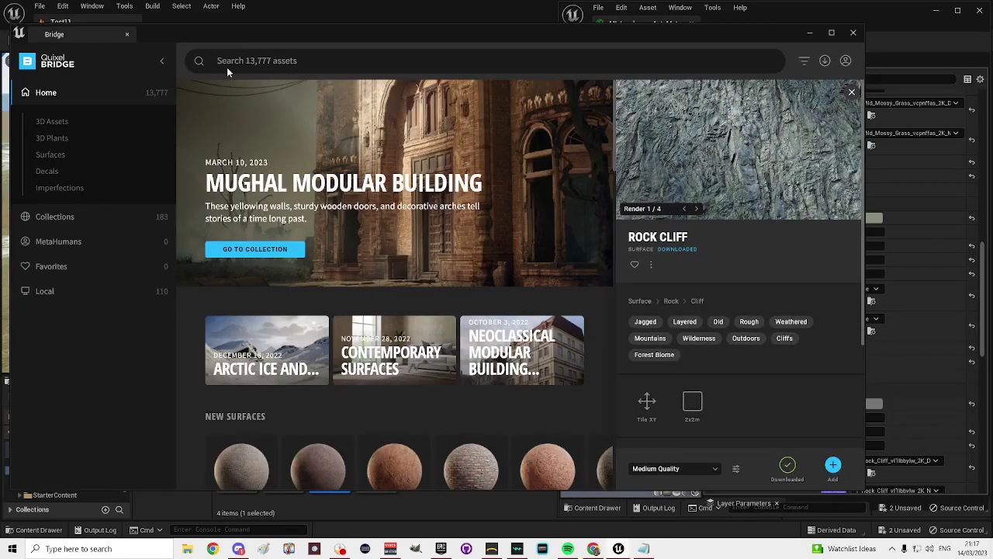
{"action": "type", "text": "wdppfcs"}
{"action": "key", "text": "Return"}
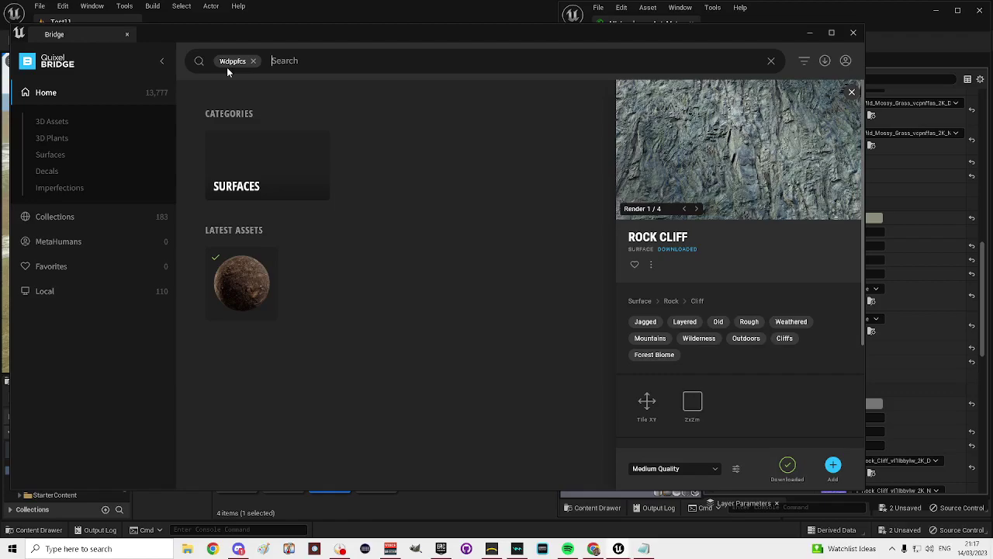
{"action": "left_click", "coordinate": [253, 290]}
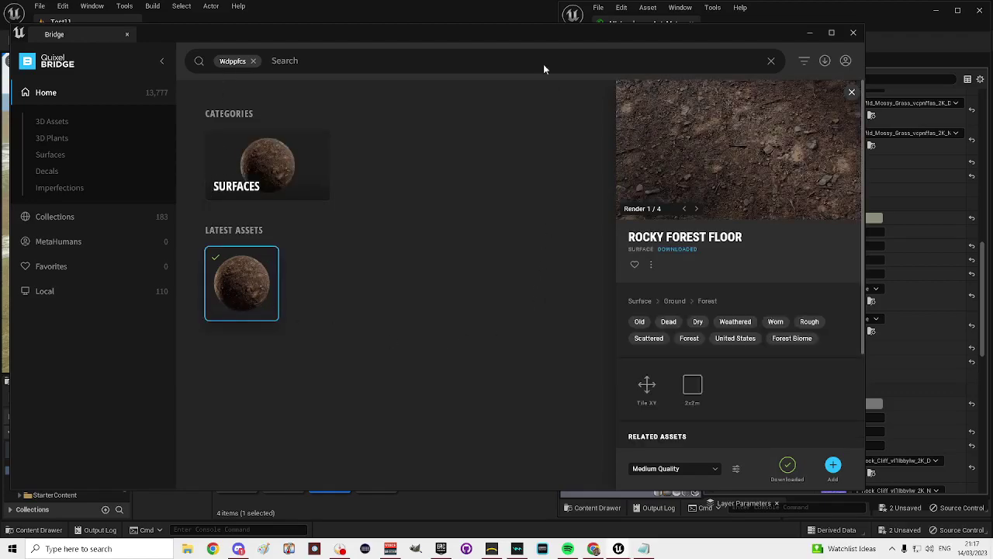
{"action": "left_click", "coordinate": [788, 466]}
{"action": "left_click", "coordinate": [832, 465]}
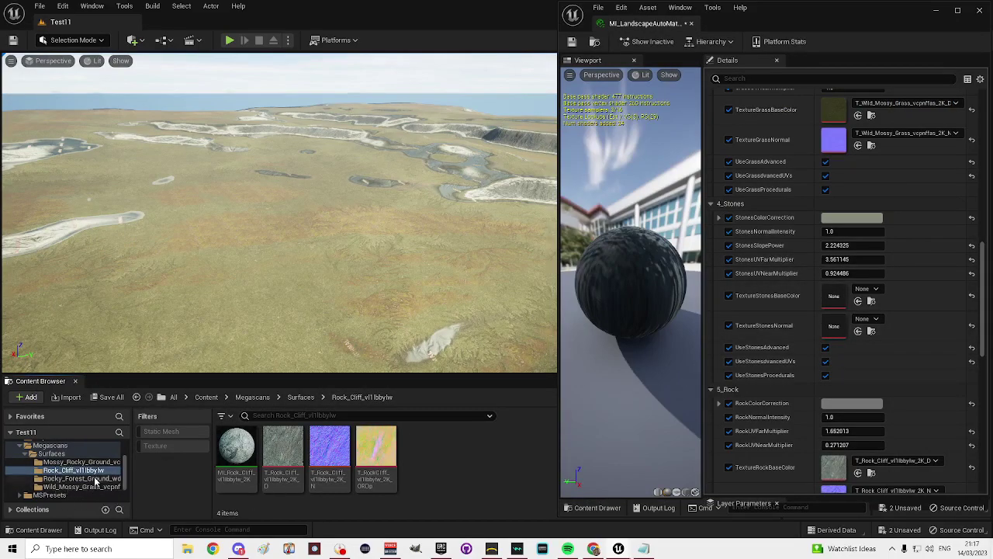
Assign the Rocky_Forest_Ground_wdppfcs base color and normal textures to TextureStonesBaseColor and TextureStonesNormal in 4_Stones.
{"action": "left_click", "coordinate": [81, 478]}
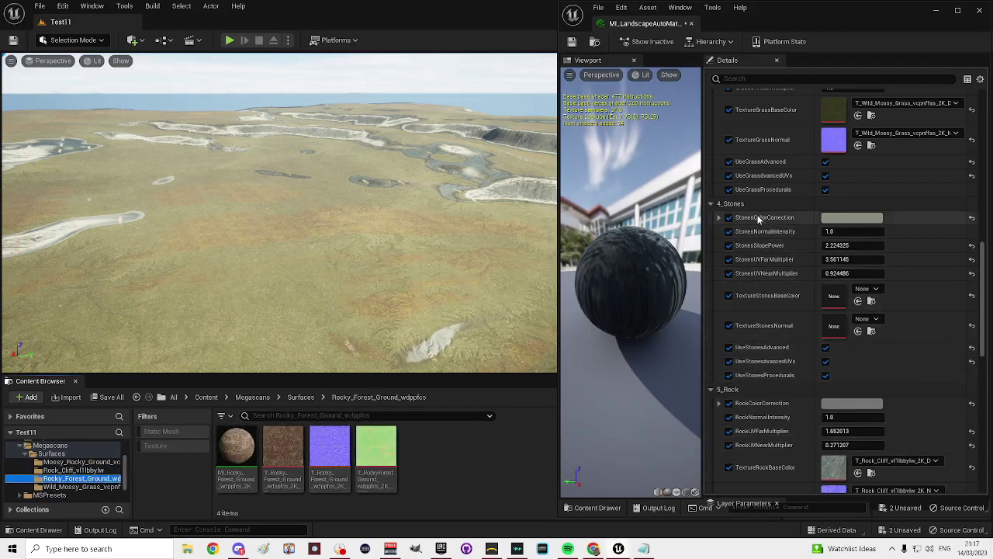
{"action": "mouse_move", "coordinate": [274, 440]}
{"action": "left_click_drag", "start_coordinate": [273, 441], "coordinate": [840, 301]}
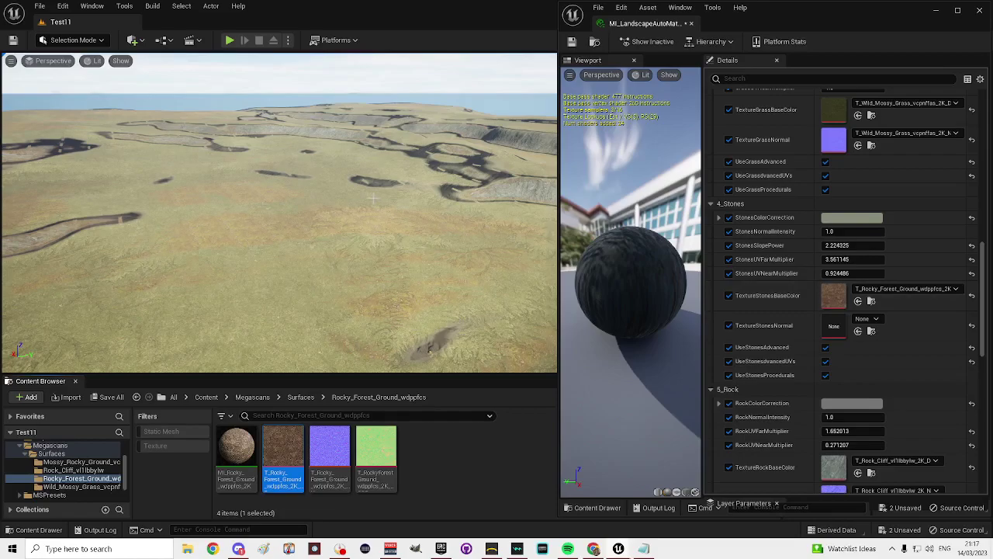
{"action": "left_click_drag", "start_coordinate": [329, 454], "coordinate": [836, 326]}
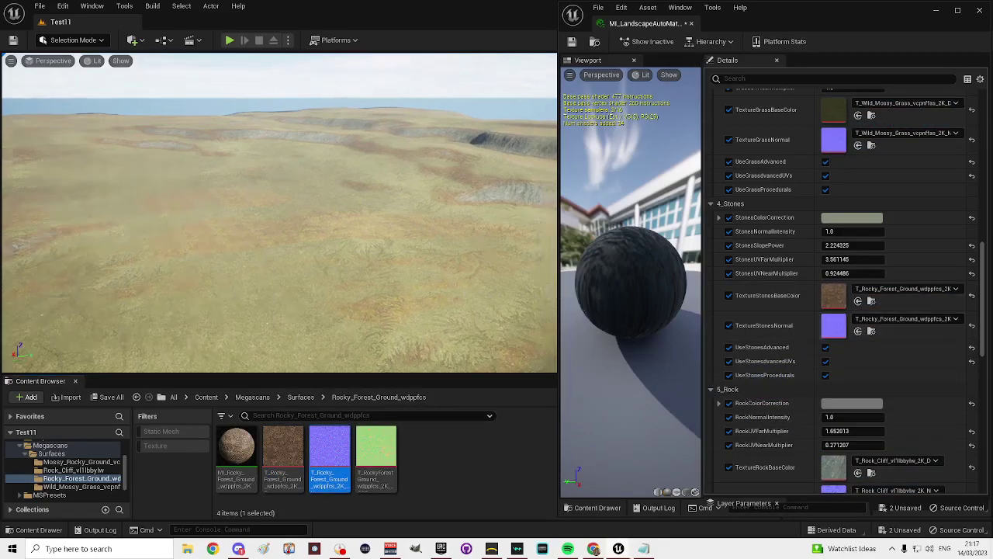
Examine the textured landscape and review the material instance's parameter groups from 5_Rock back up to 0_Snow.
{"action": "key", "text": "w"}
{"action": "right_click_drag", "start_coordinate": [280, 213], "coordinate": [443, 277]}
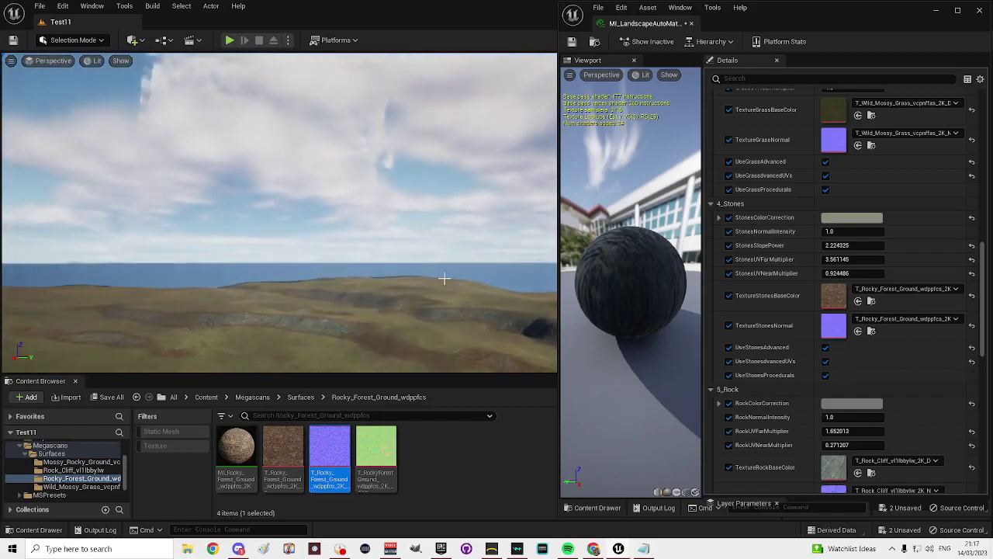
{"action": "scroll", "coordinate": [814, 364], "scroll_direction": "down", "scroll_amount": 8}
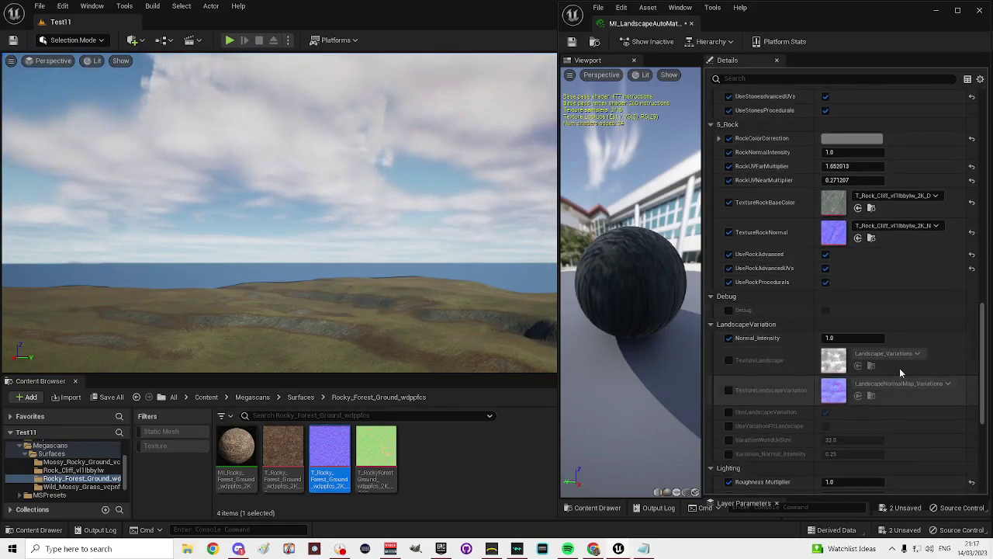
{"action": "scroll", "coordinate": [794, 349], "scroll_direction": "up", "scroll_amount": 8}
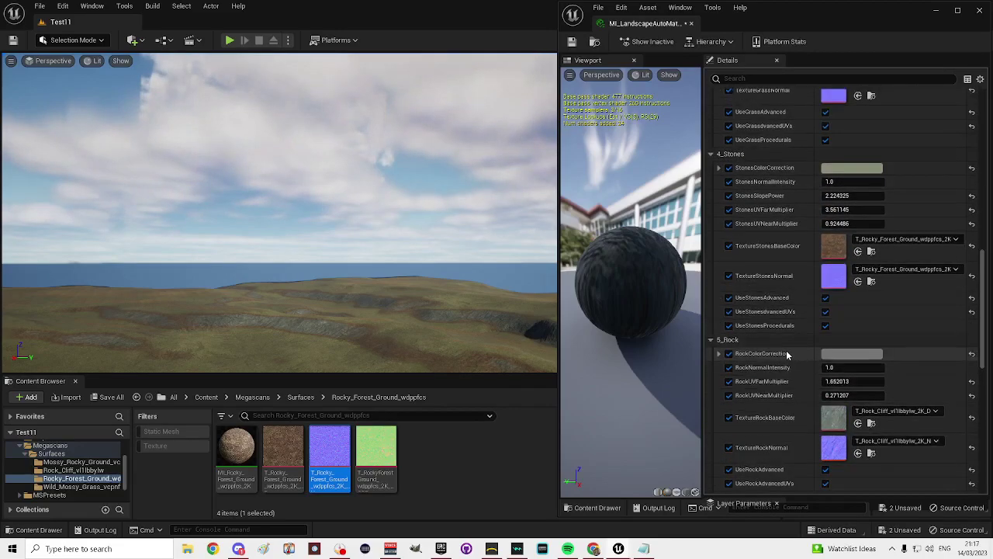
{"action": "scroll", "coordinate": [787, 356], "scroll_direction": "up", "scroll_amount": 6}
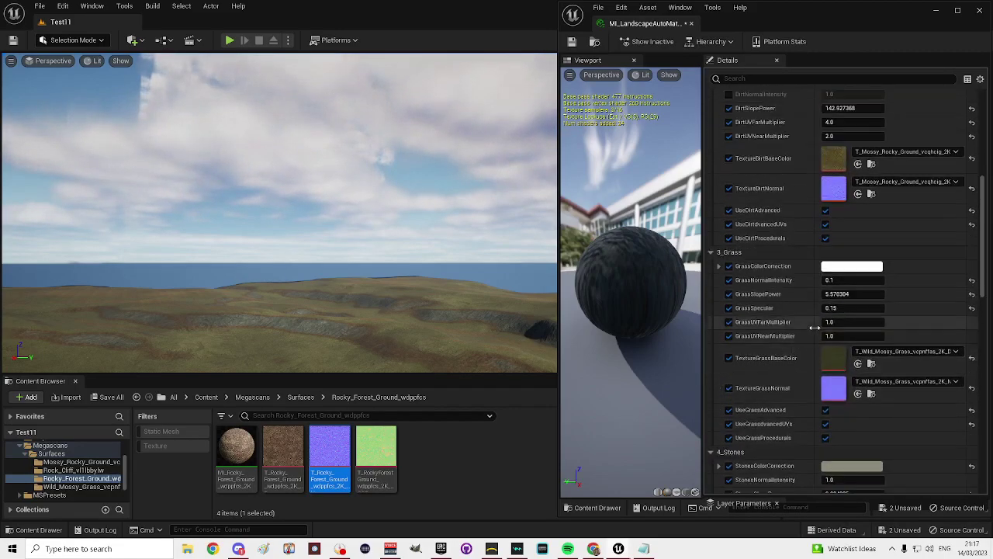
{"action": "scroll", "coordinate": [799, 318], "scroll_direction": "up", "scroll_amount": 8}
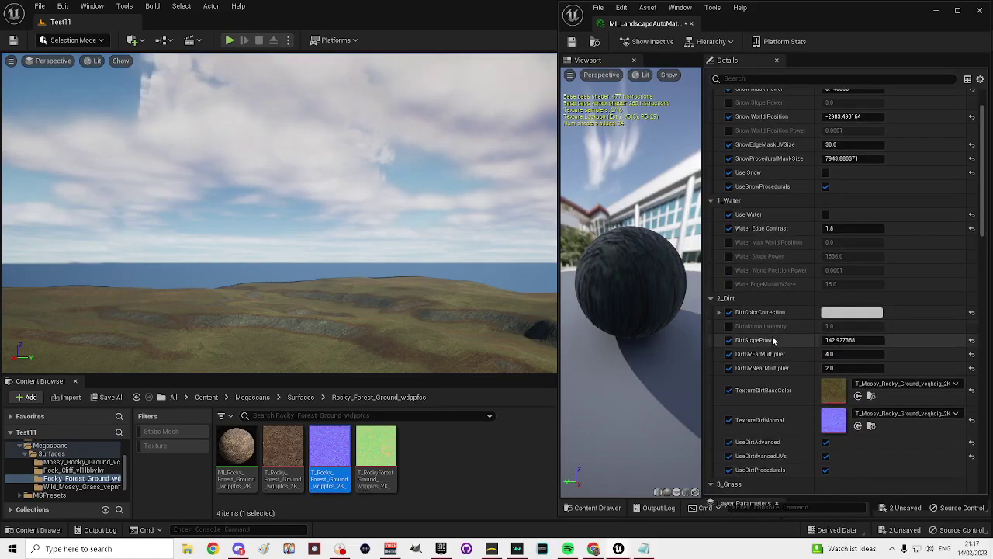
{"action": "mouse_move", "coordinate": [408, 303]}
{"action": "right_mouse_down"}
{"action": "mouse_move", "coordinate": [408, 349]}
{"action": "mouse_move", "coordinate": [408, 303]}
{"action": "right_mouse_up"}
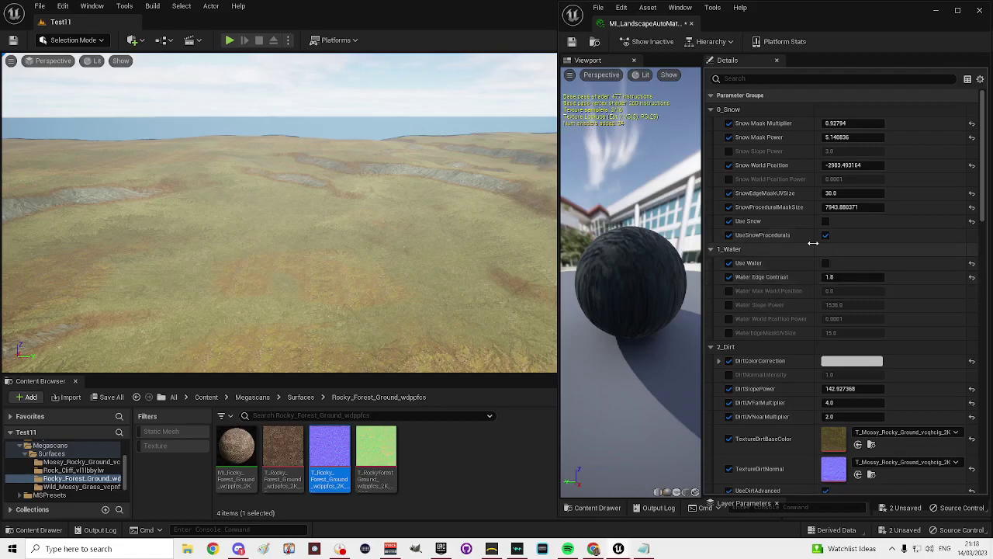
{"action": "scroll", "coordinate": [813, 243], "scroll_direction": "down", "scroll_amount": 3}
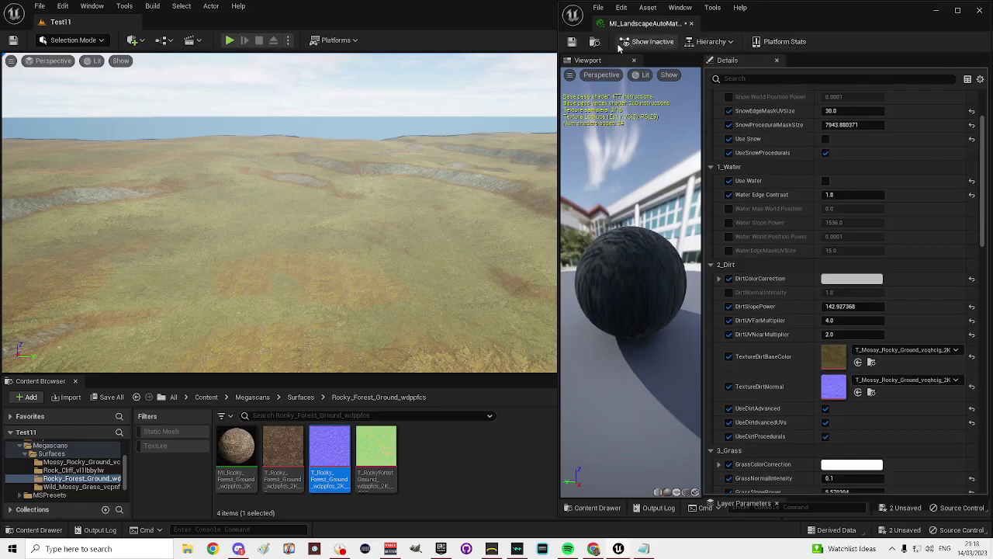
Save and close the landscape material instance, and save the remaining unsaved Remove_Foliage_LayerInfo asset.
{"action": "left_click", "coordinate": [571, 42]}
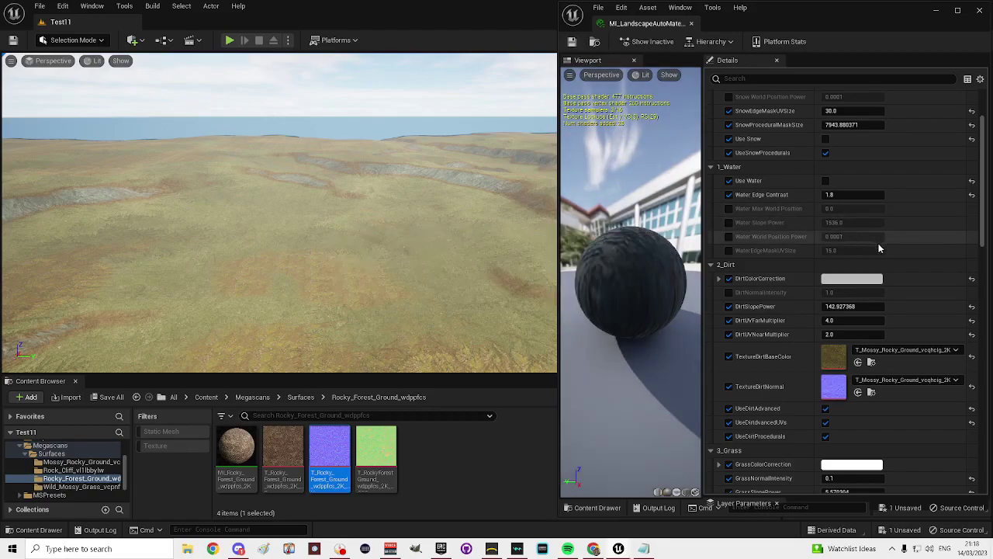
{"action": "left_click", "coordinate": [981, 12]}
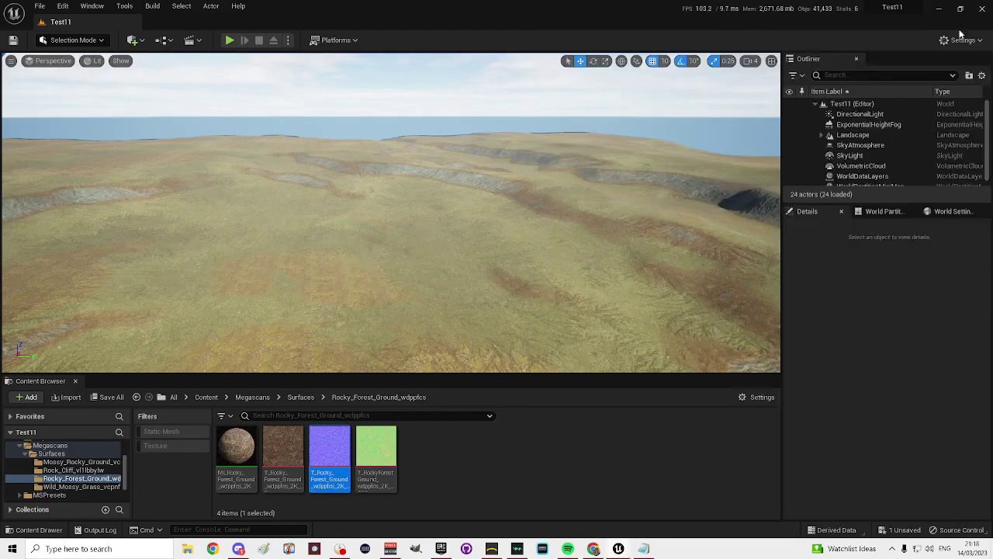
{"action": "left_click", "coordinate": [904, 530]}
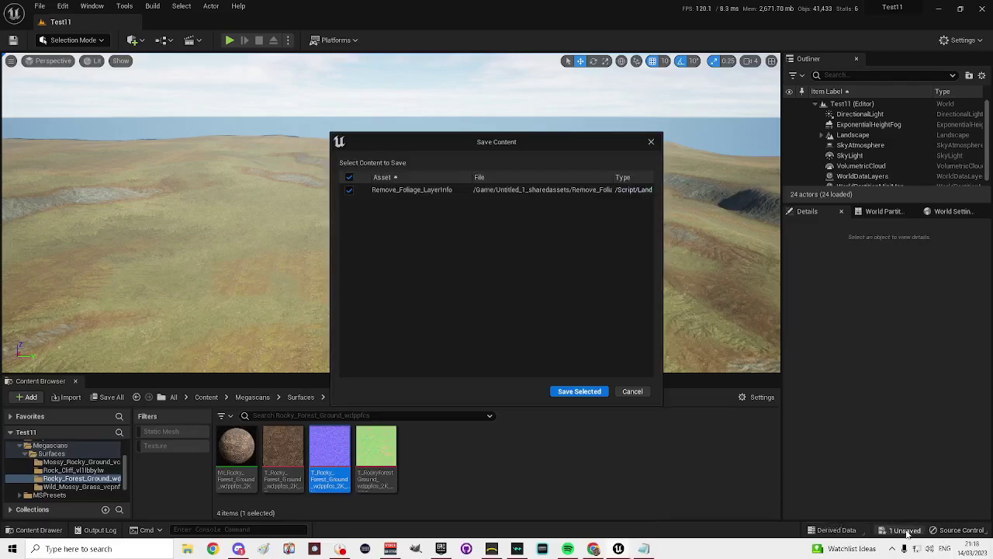
{"action": "left_click", "coordinate": [578, 392]}
Set the viewport camera speed to 5 and start playing the level from a chosen spot on the terrain.
{"action": "right_click_drag", "start_coordinate": [630, 273], "coordinate": [550, 178]}
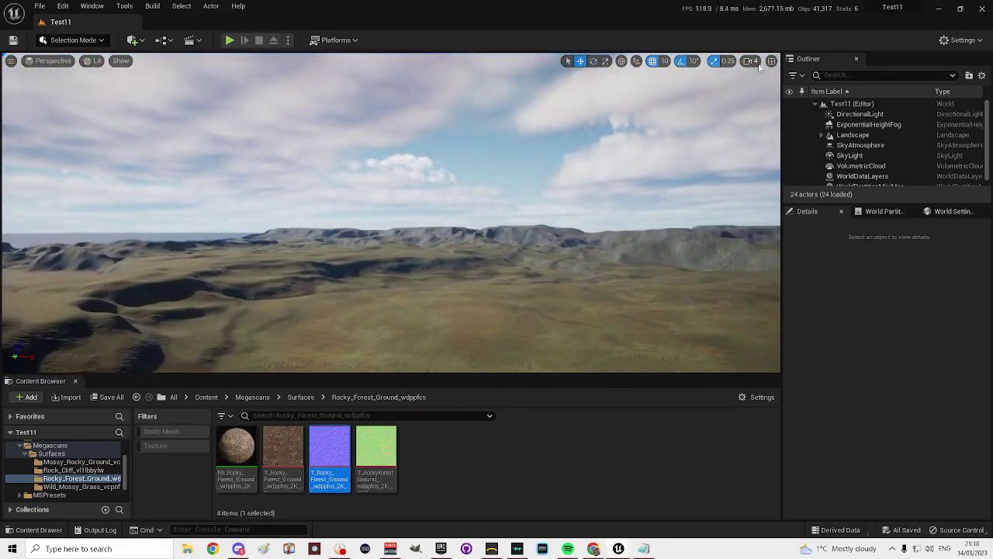
{"action": "left_click", "coordinate": [792, 84]}
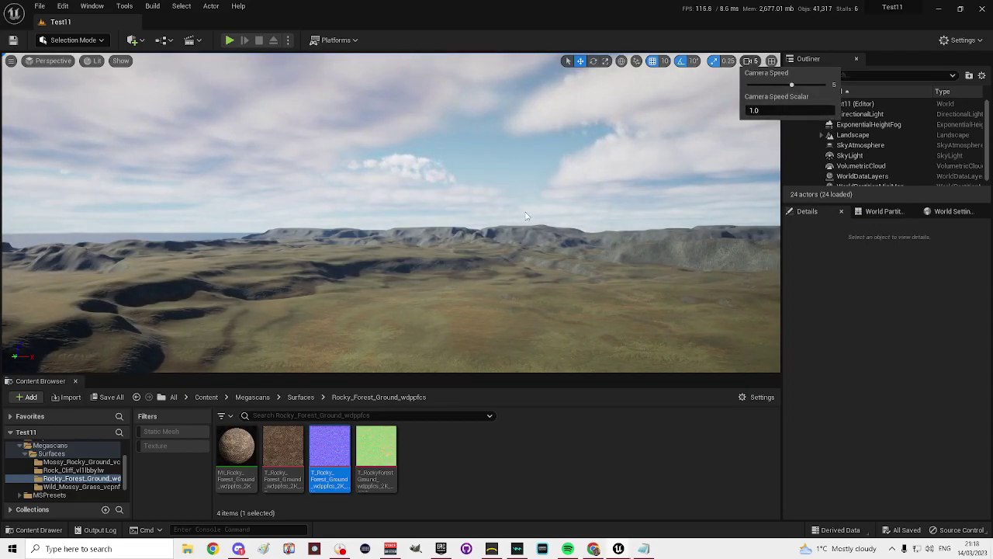
{"action": "right_click_drag", "start_coordinate": [388, 209], "coordinate": [477, 308]}
{"action": "right_click", "coordinate": [504, 320]}
{"action": "left_click", "coordinate": [540, 312]}
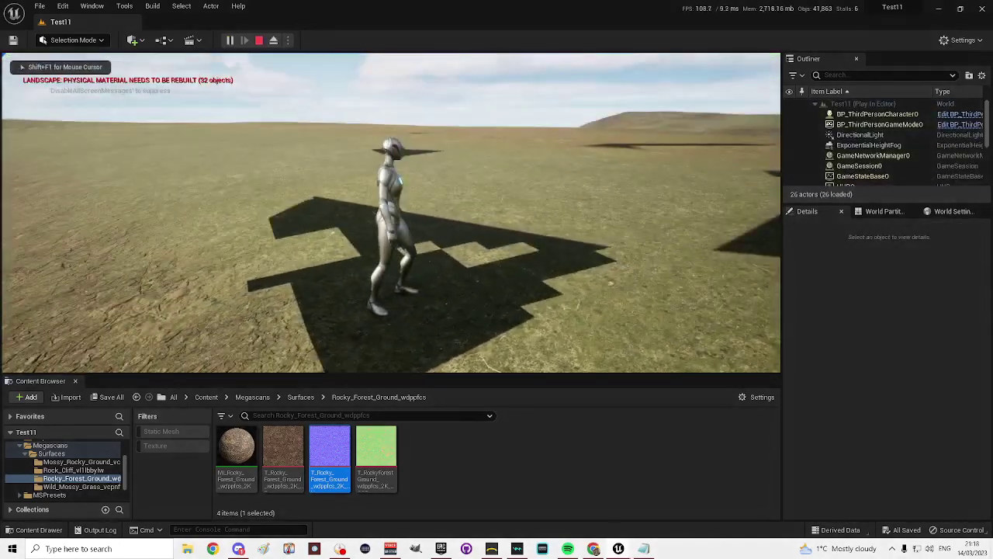
Run the third-person character across the hillside to examine the ground textures up close.
{"action": "key", "text": "w"}
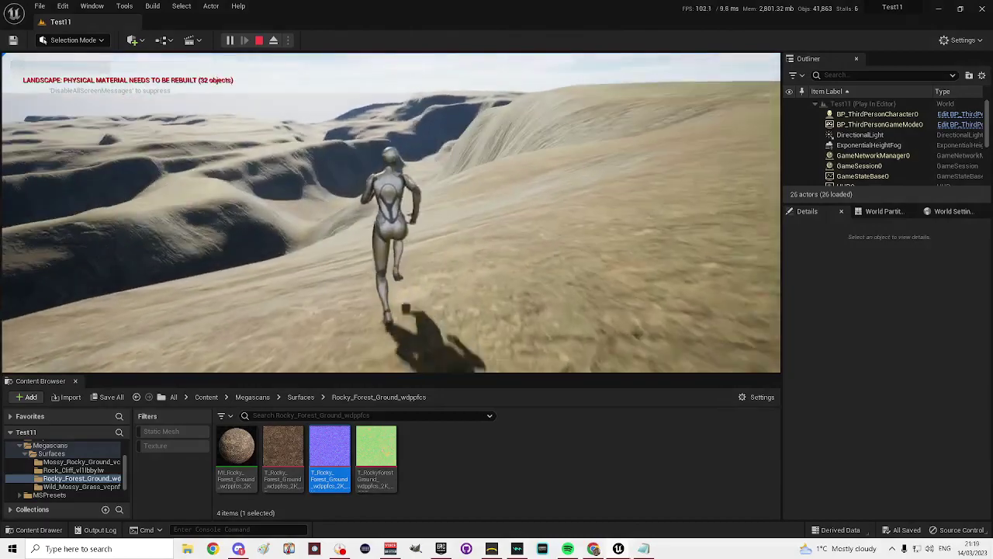
{"action": "key", "text": "a"}
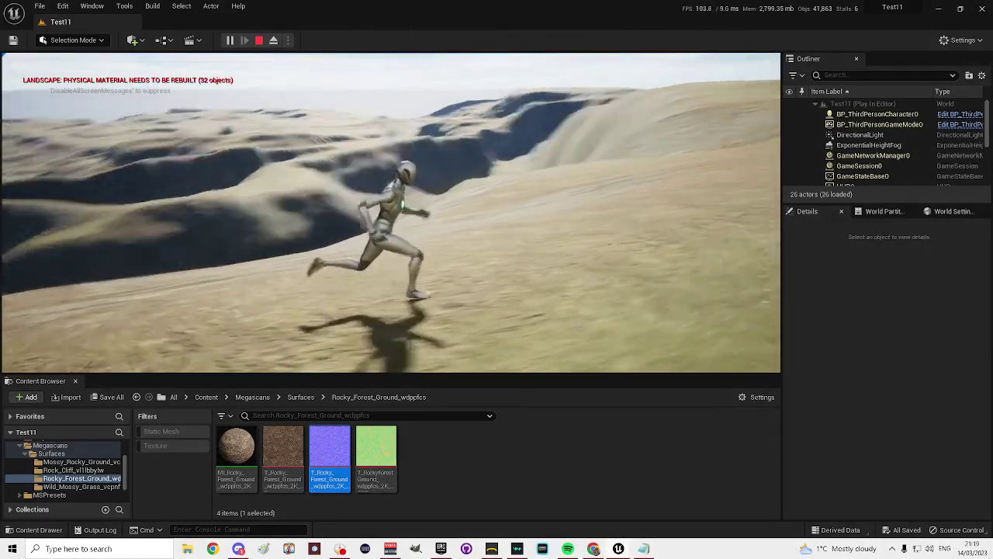
{"action": "key", "text": "w"}
{"action": "key", "text": "a"}
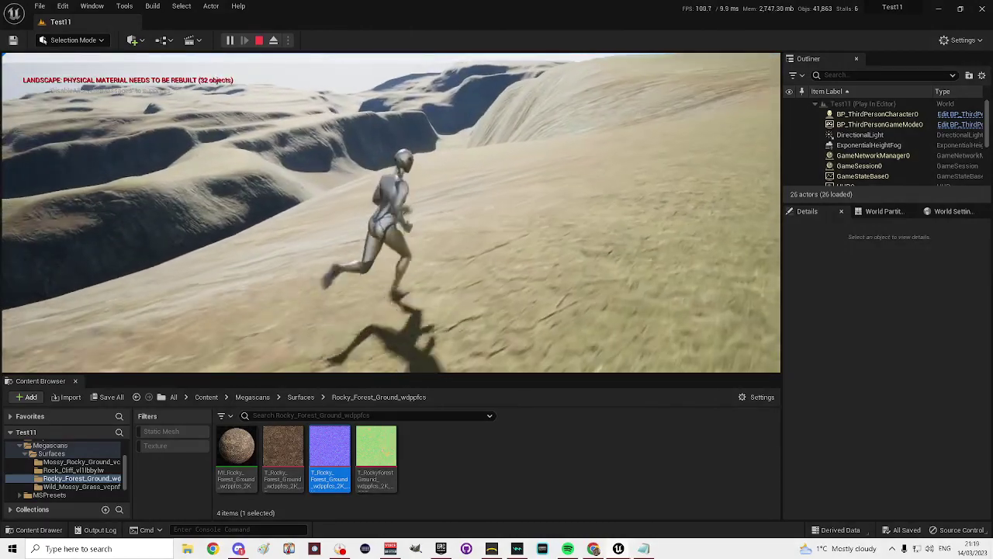
{"action": "key", "text": "w"}
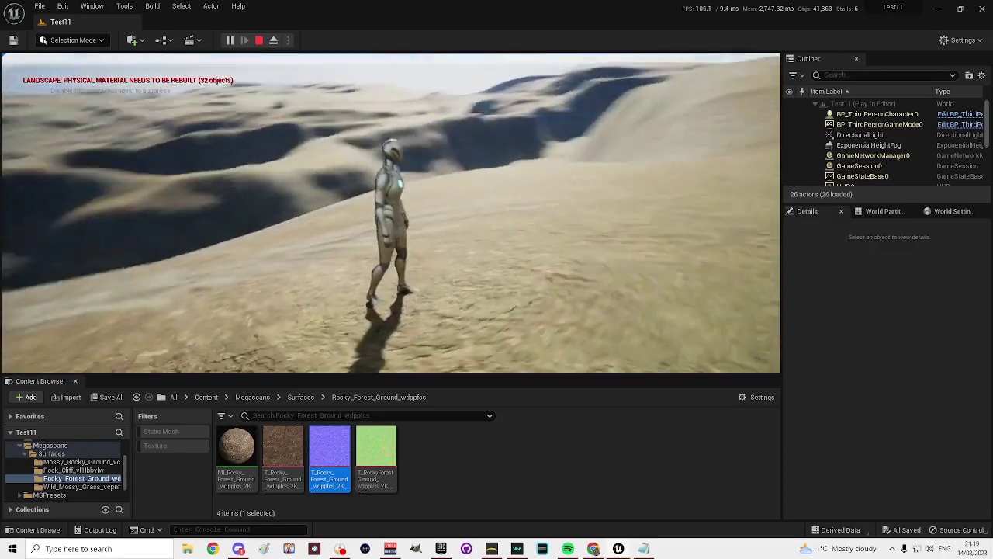
{"action": "key", "text": "w"}
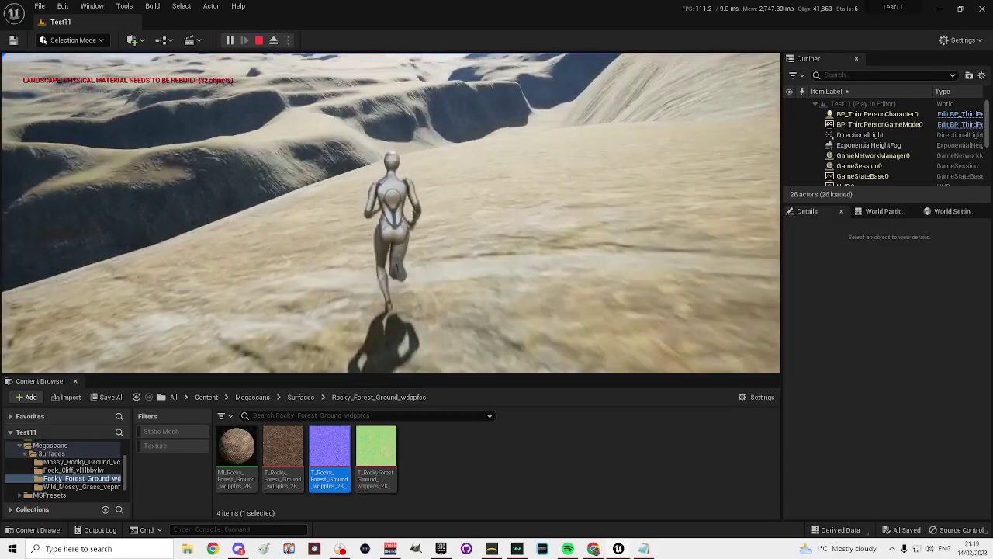
{"action": "key", "text": "w"}
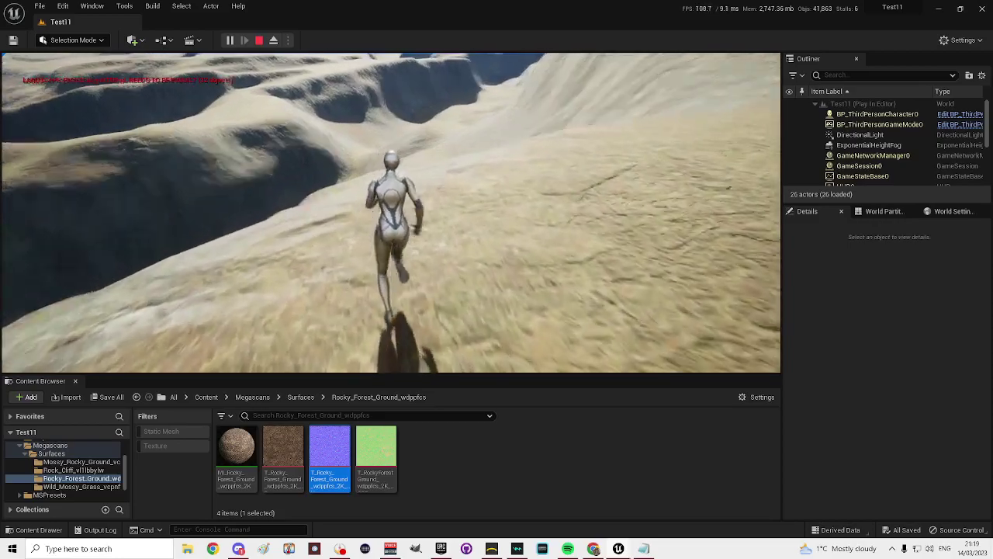